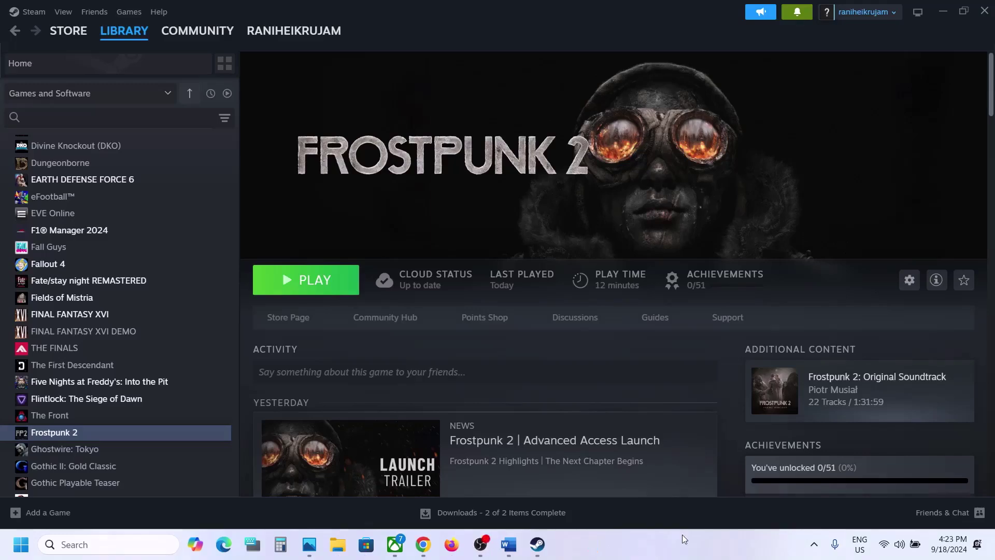
Go from the Xbox Frostpunk 2 page to the Word notes and check the Game Pass video link in Chrome
{"action": "left_click", "coordinate": [395, 544]}
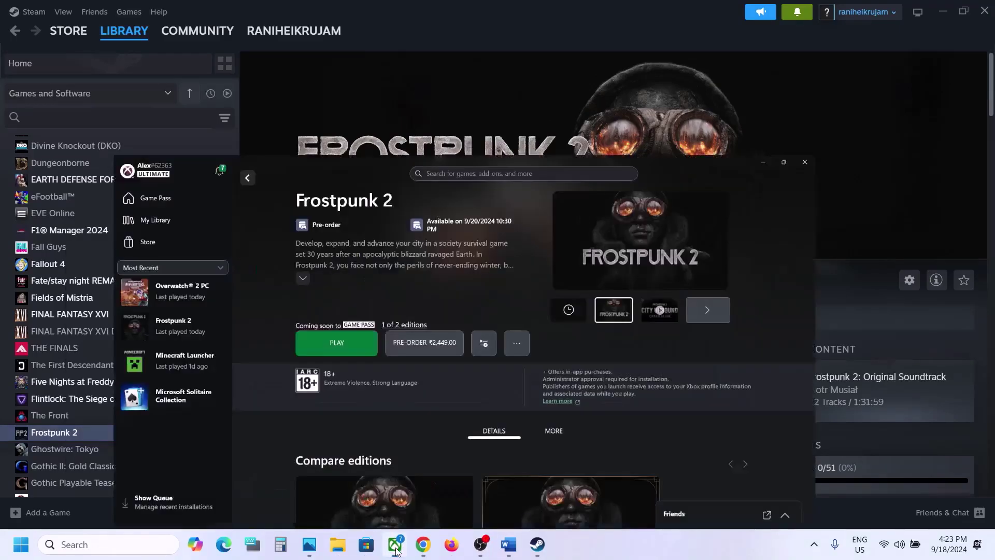
{"action": "left_click", "coordinate": [509, 544]}
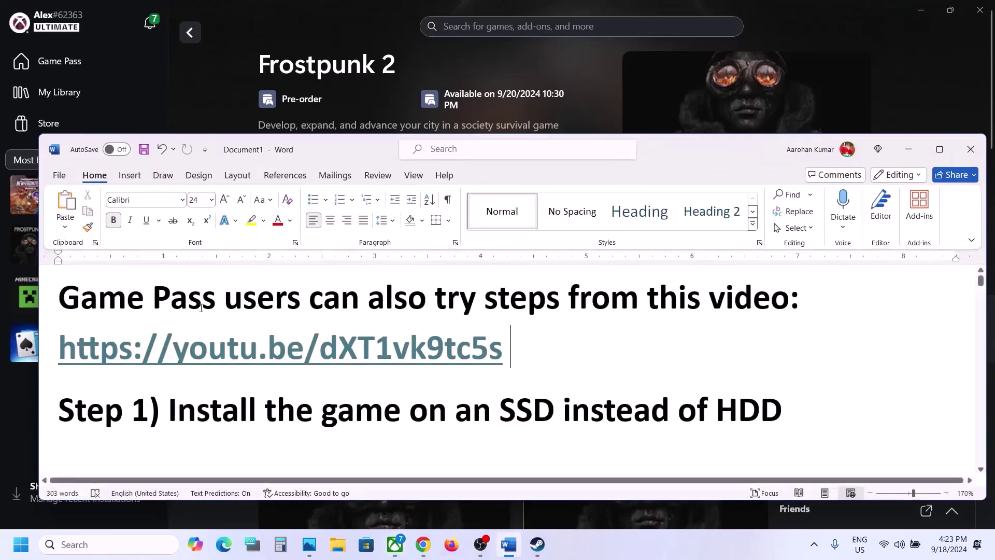
{"action": "left_click_drag", "start_coordinate": [355, 304], "coordinate": [648, 303]}
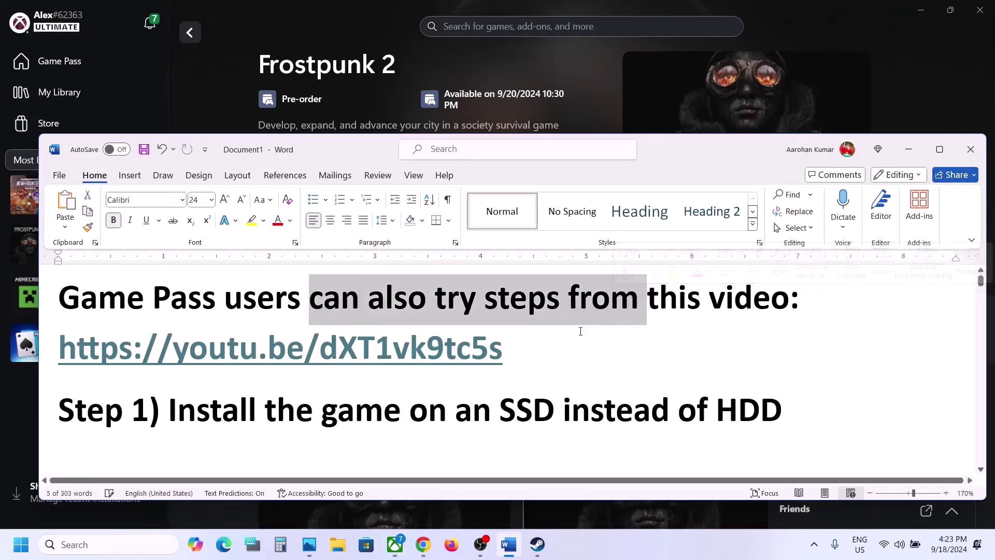
{"action": "triple_click", "coordinate": [207, 368]}
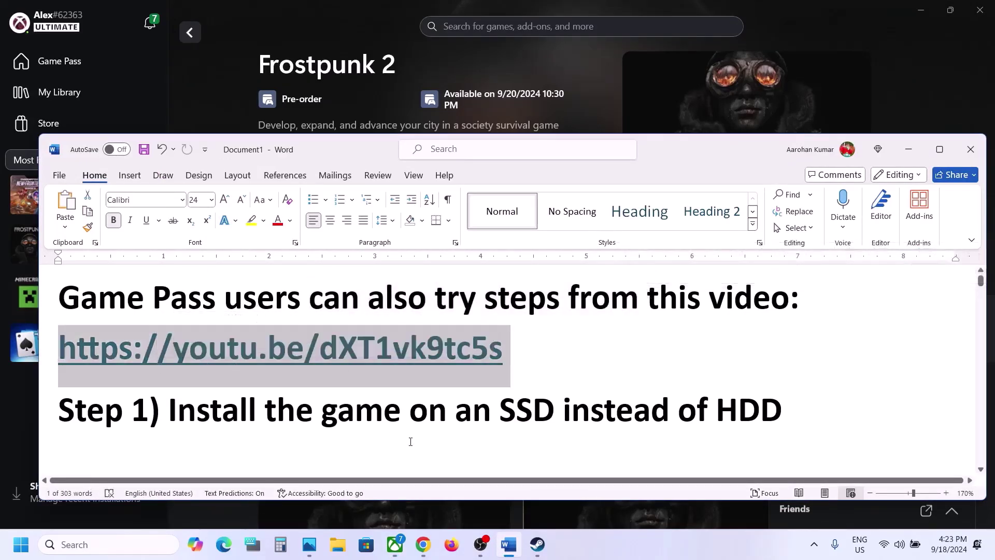
{"action": "left_click", "coordinate": [423, 544]}
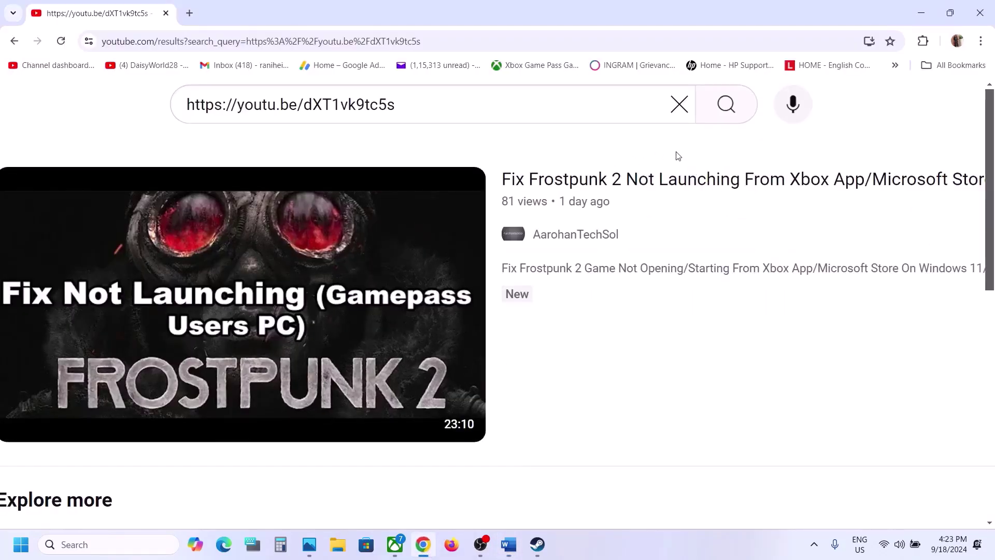
Back in Word, highlight Step 1's SSD install advice, then scroll to highlight Step 2, Delete the Config folder
{"action": "left_click", "coordinate": [921, 12]}
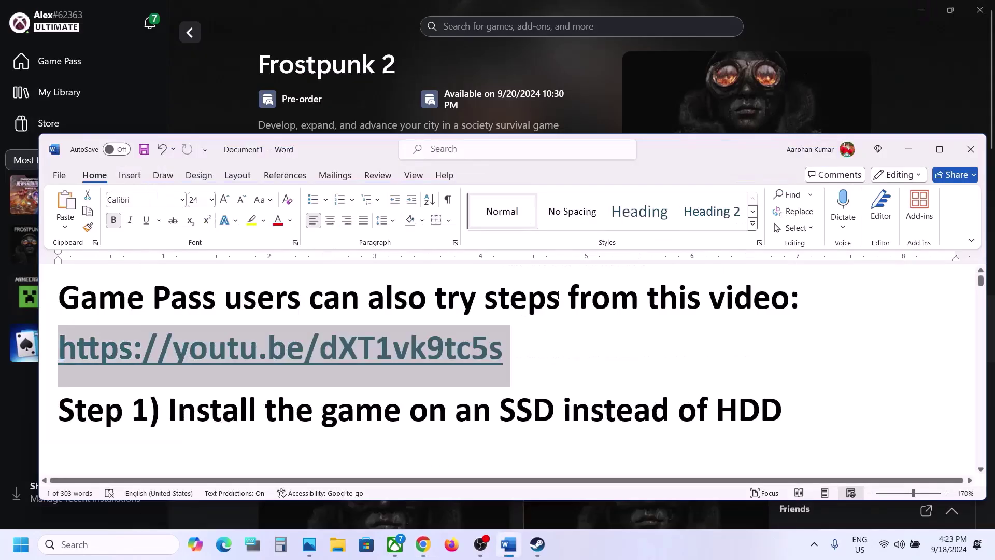
{"action": "right_click", "coordinate": [315, 412]}
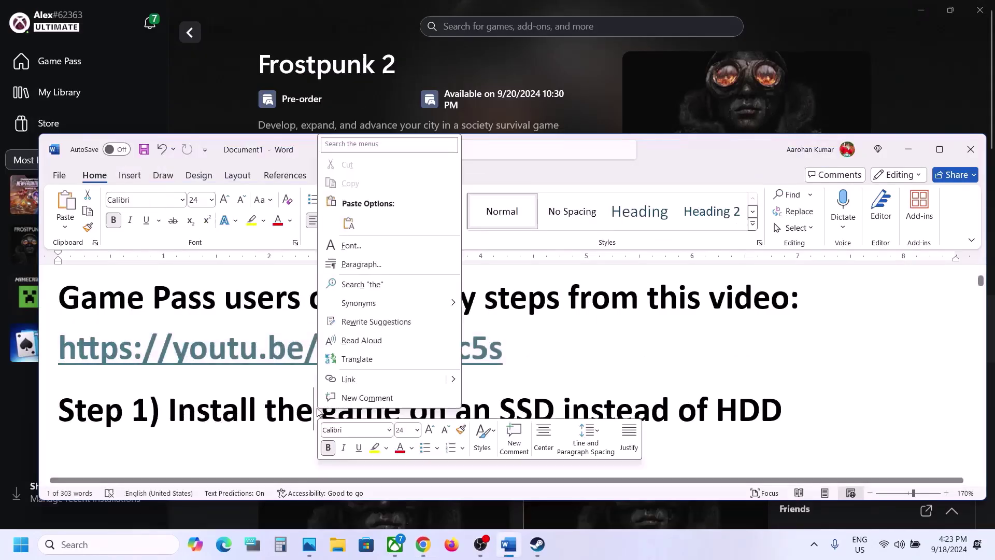
{"action": "left_click", "coordinate": [200, 418]}
{"action": "left_click_drag", "start_coordinate": [176, 411], "coordinate": [812, 399]}
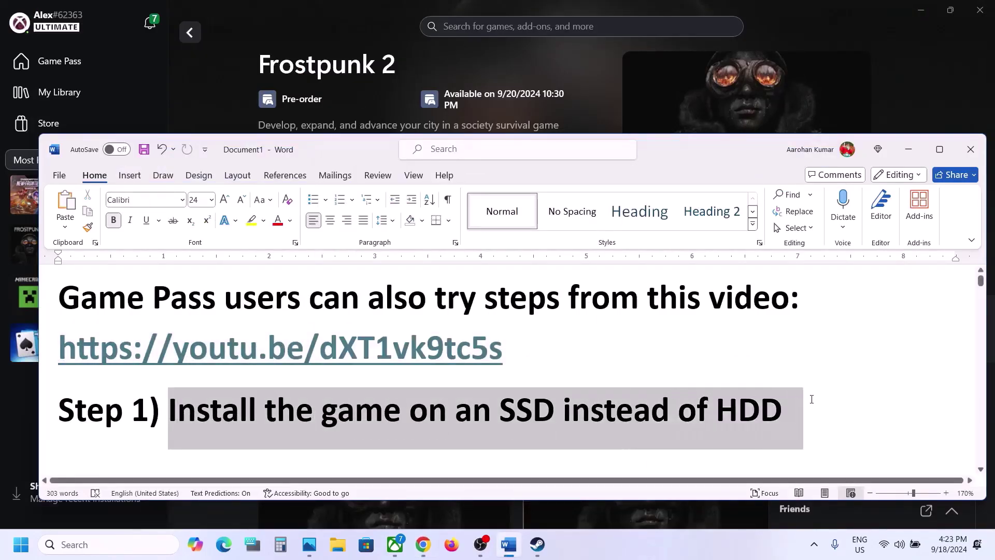
{"action": "left_click", "coordinate": [502, 433]}
{"action": "left_click_drag", "start_coordinate": [454, 410], "coordinate": [536, 416]}
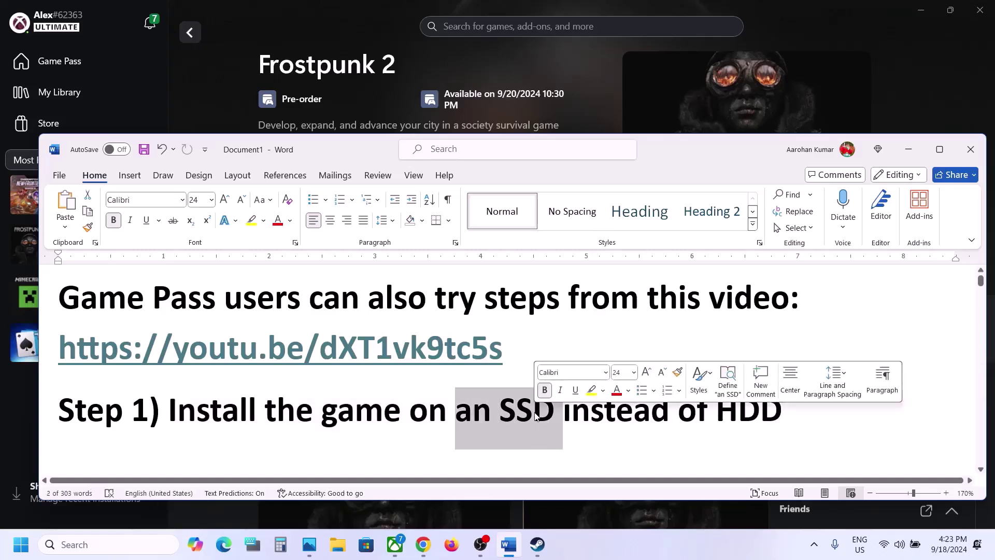
{"action": "scroll", "coordinate": [535, 413], "scroll_direction": "down", "scroll_amount": 3}
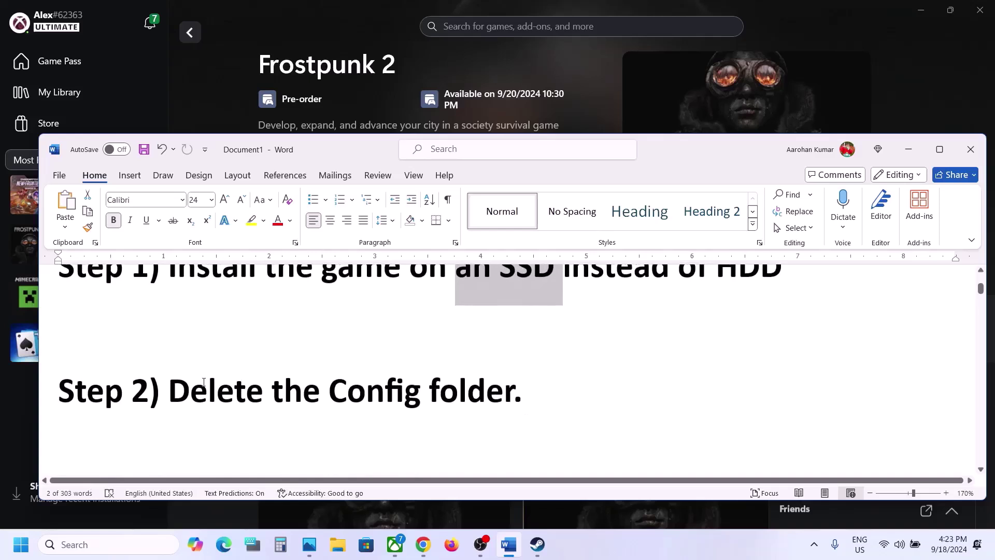
{"action": "left_click_drag", "start_coordinate": [169, 389], "coordinate": [490, 390]}
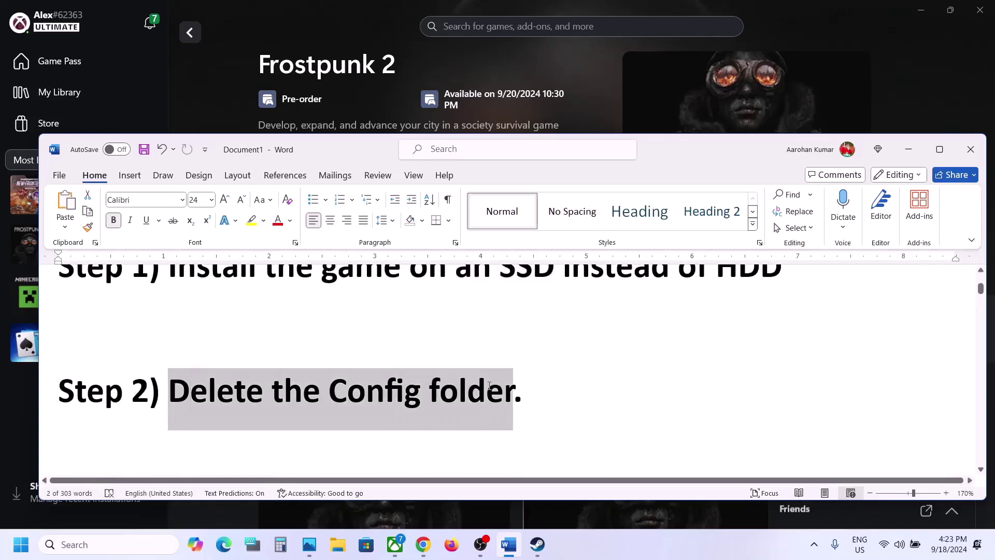
{"action": "left_click", "coordinate": [531, 391]}
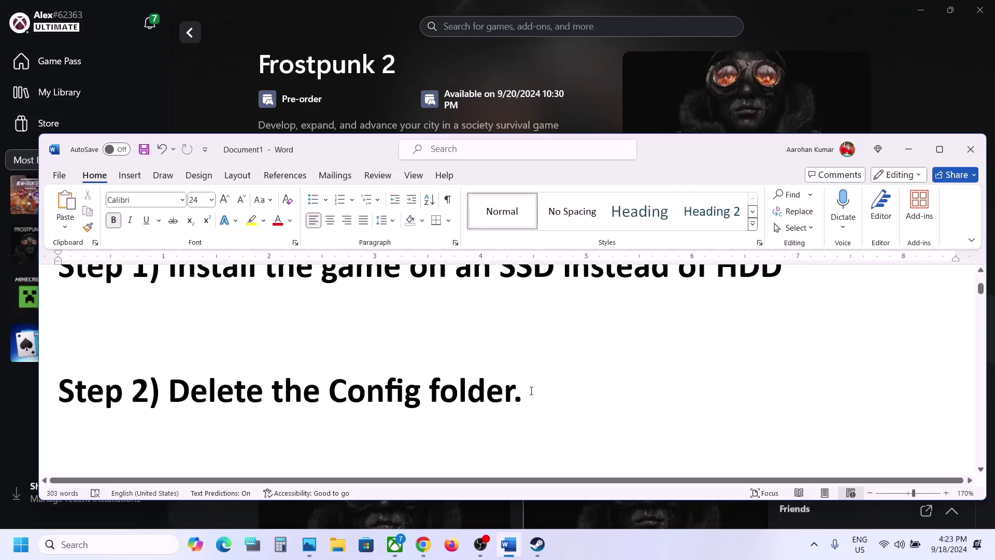
{"action": "left_click", "coordinate": [366, 544]}
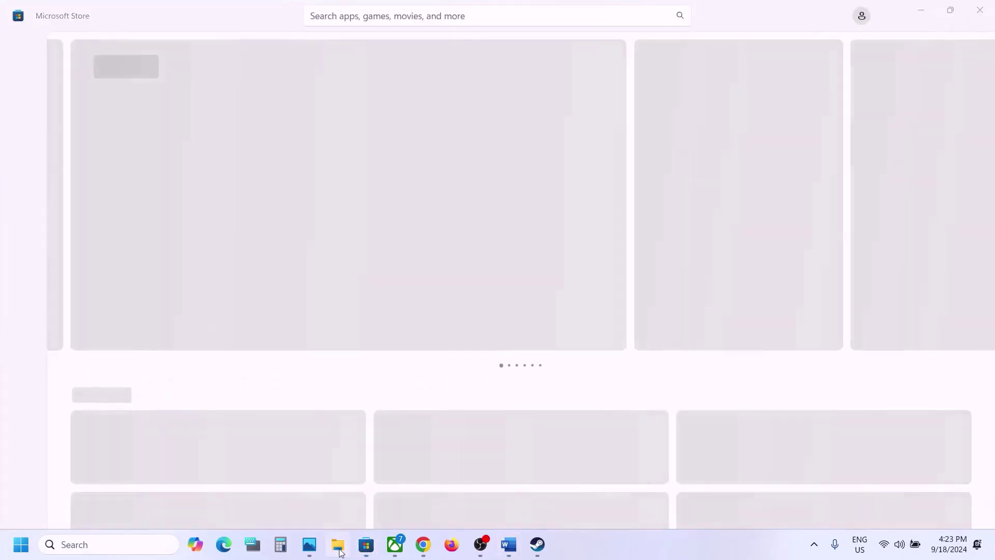
In a maximized File Explorer, go to C: > Users > your profile and open AppData, using the view options
{"action": "left_click", "coordinate": [339, 552]}
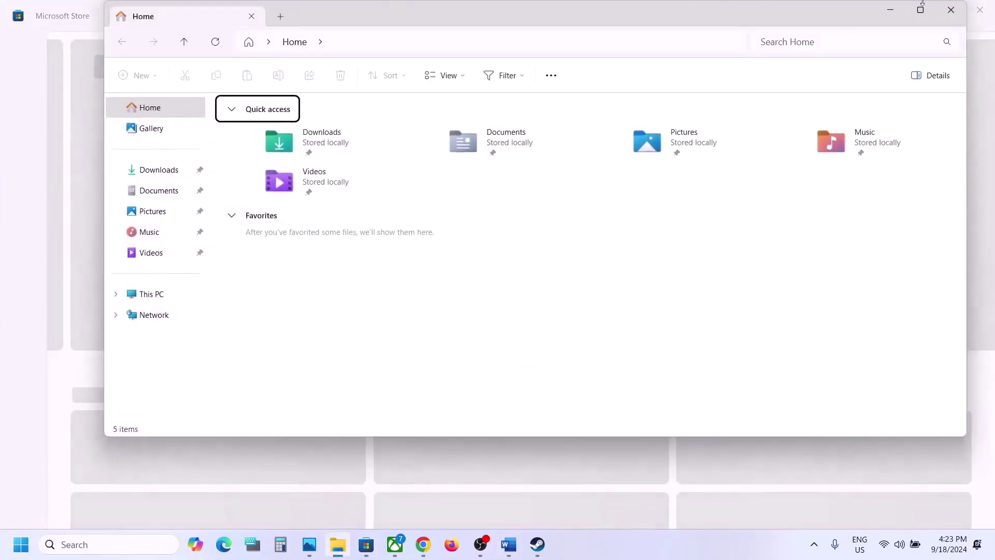
{"action": "left_click", "coordinate": [921, 11]}
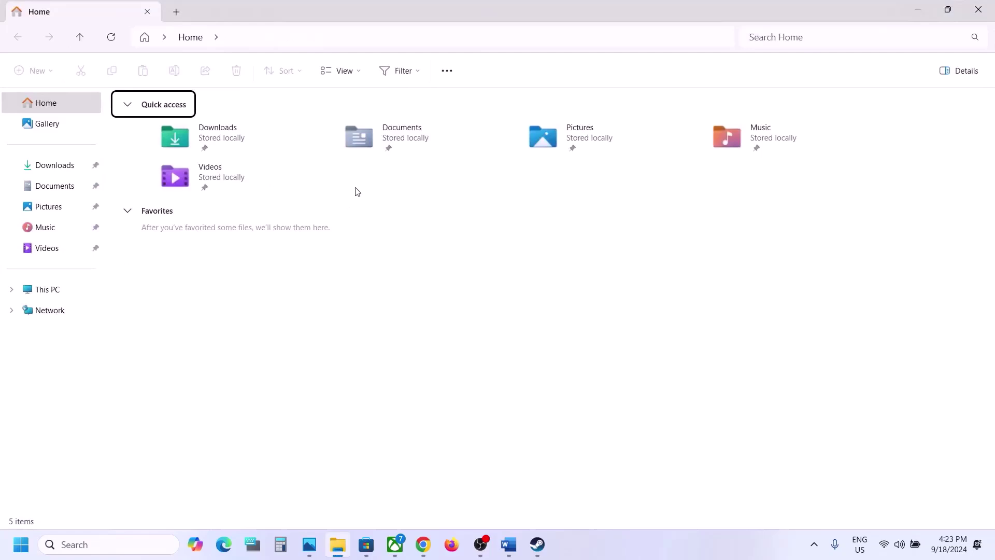
{"action": "left_click", "coordinate": [75, 286]}
{"action": "double_click", "coordinate": [219, 135]}
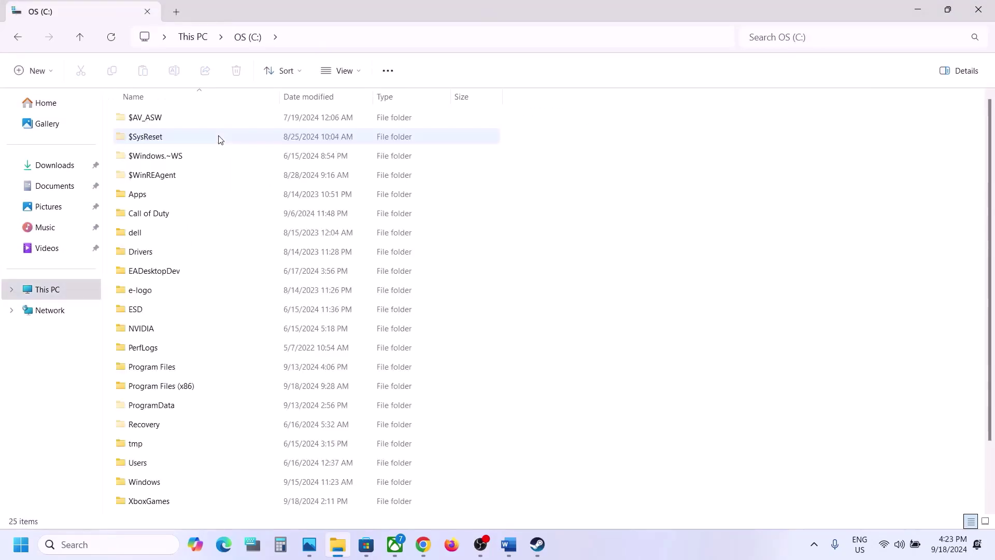
{"action": "scroll", "coordinate": [226, 332], "scroll_direction": "down", "scroll_amount": 1}
{"action": "scroll", "coordinate": [226, 332], "scroll_direction": "down", "scroll_amount": 1}
{"action": "double_click", "coordinate": [138, 391]}
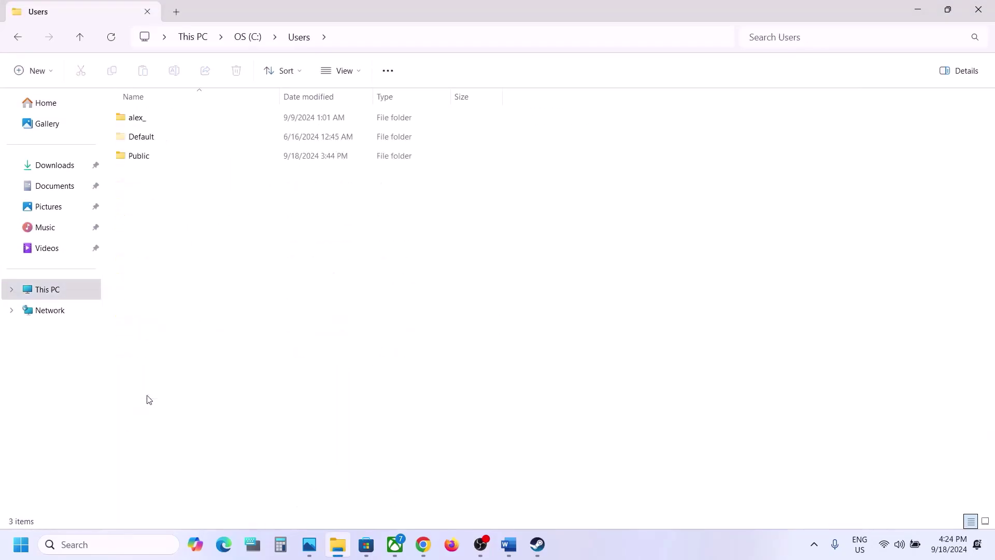
{"action": "double_click", "coordinate": [185, 116]}
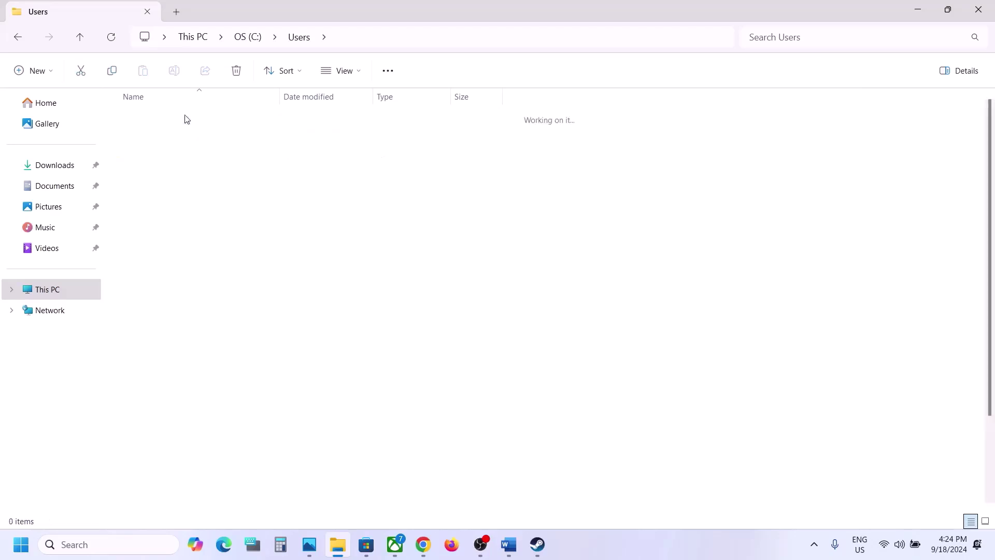
{"action": "left_click", "coordinate": [149, 233]}
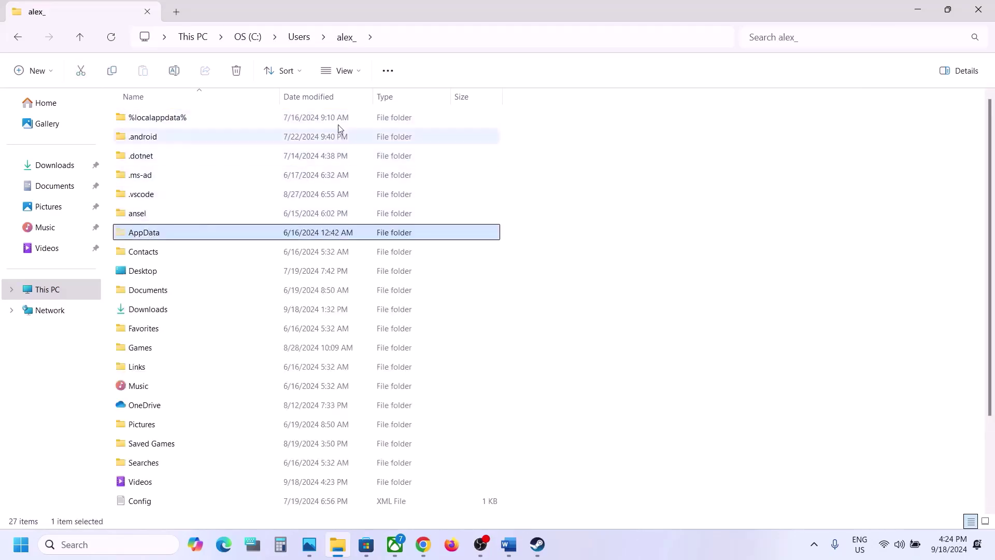
{"action": "left_click", "coordinate": [345, 71]}
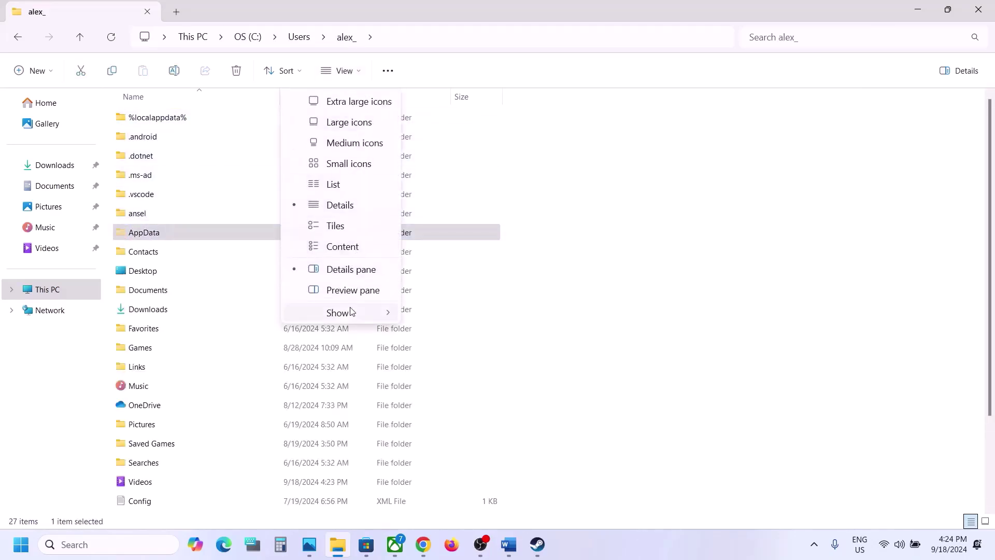
{"action": "mouse_move", "coordinate": [345, 312]}
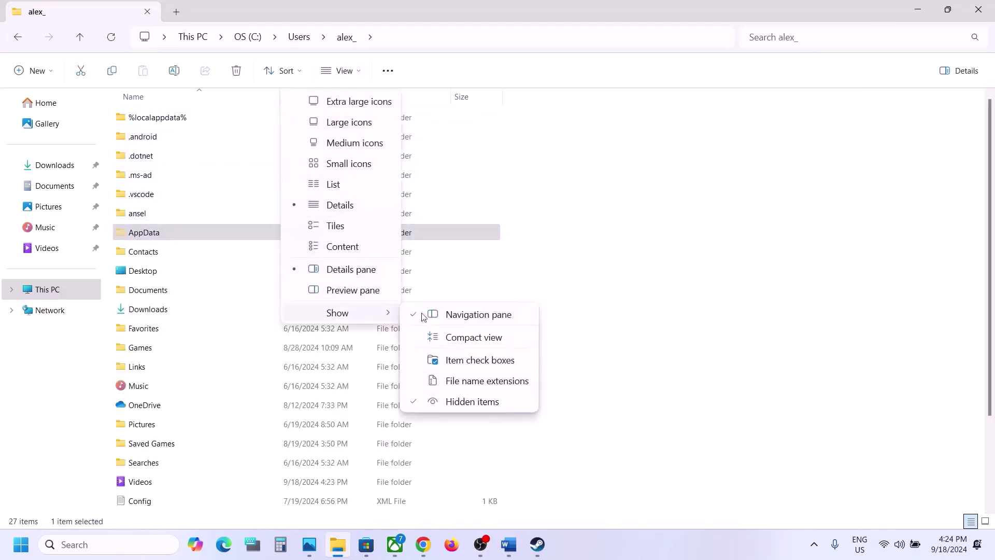
{"action": "double_click", "coordinate": [189, 235]}
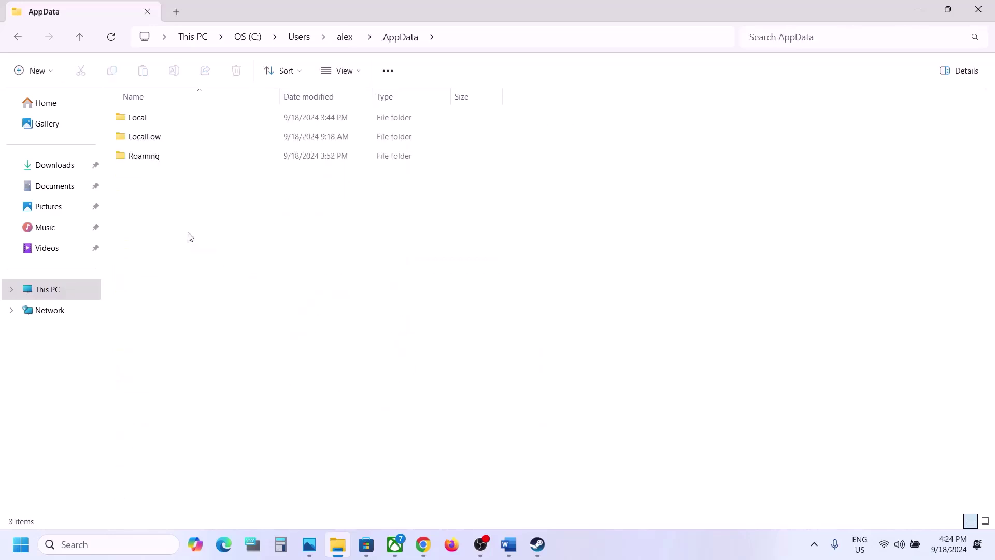
Go into Local\11bitstudios\Frostpunk2\Steam\Saved and delete the Config folder
{"action": "double_click", "coordinate": [165, 123]}
{"action": "left_click", "coordinate": [164, 273]}
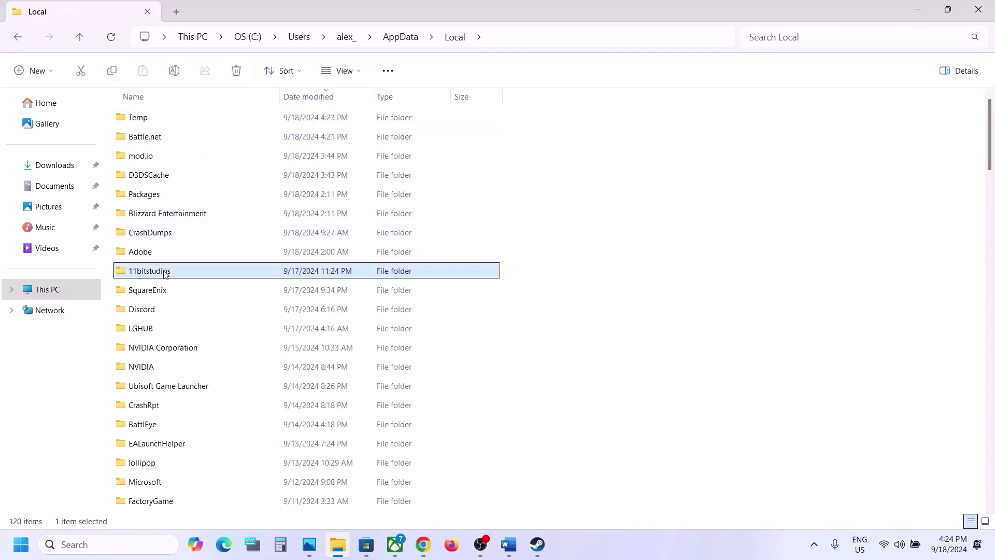
{"action": "double_click", "coordinate": [181, 275]}
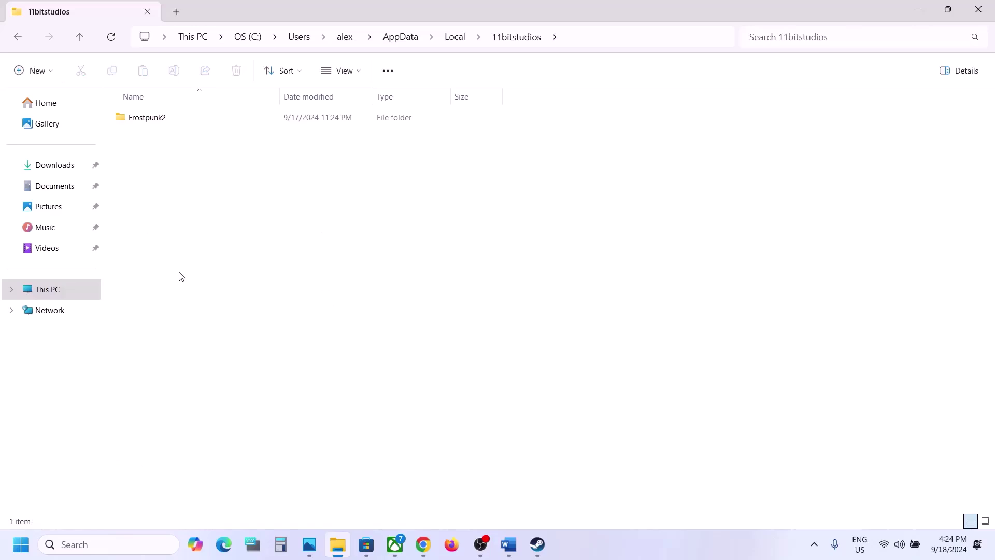
{"action": "double_click", "coordinate": [183, 123]}
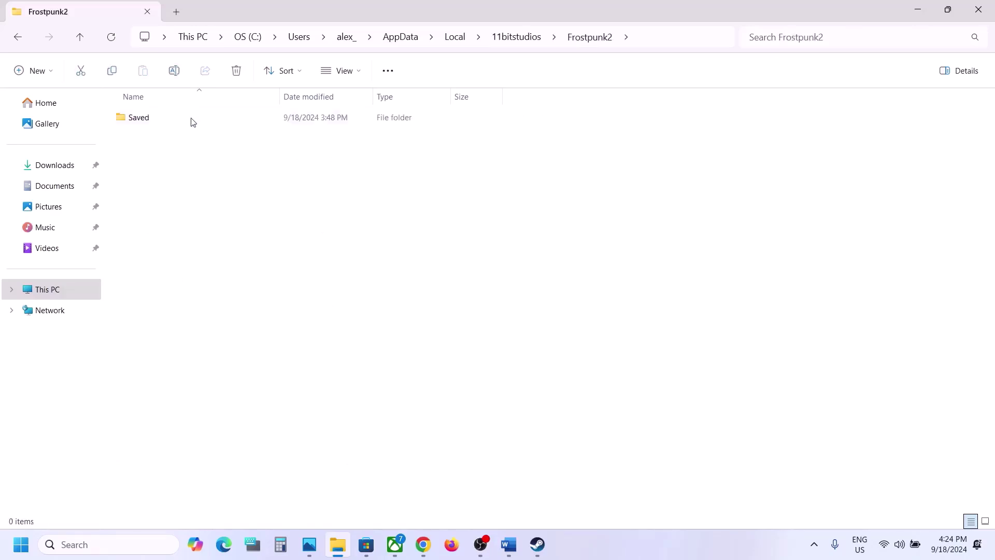
{"action": "double_click", "coordinate": [192, 122]}
{"action": "double_click", "coordinate": [192, 122]}
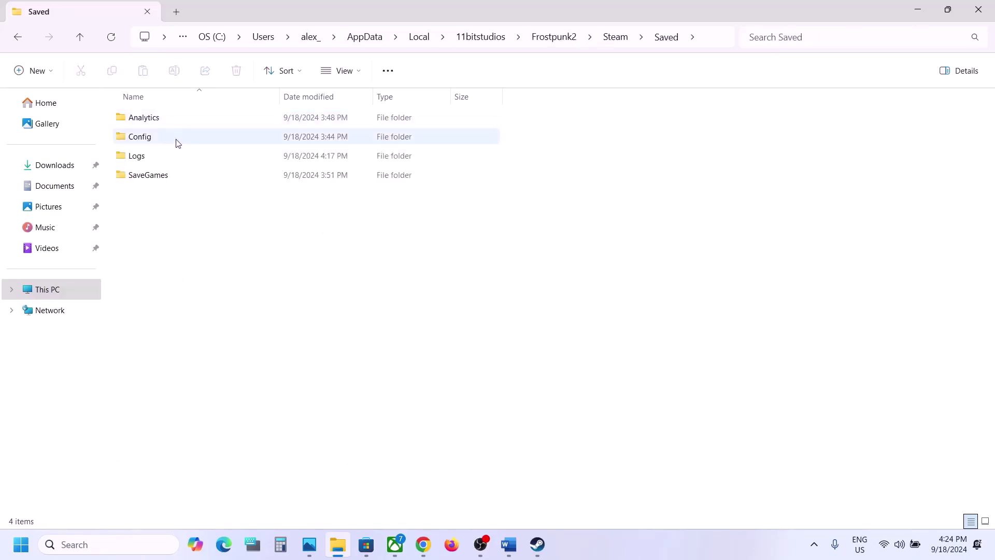
{"action": "left_click", "coordinate": [157, 143]}
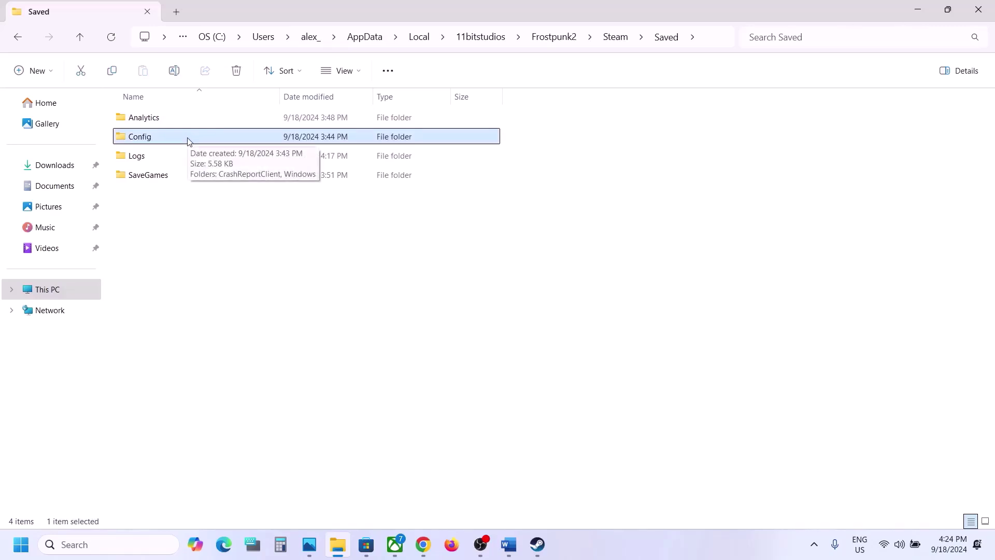
{"action": "right_click", "coordinate": [176, 141]}
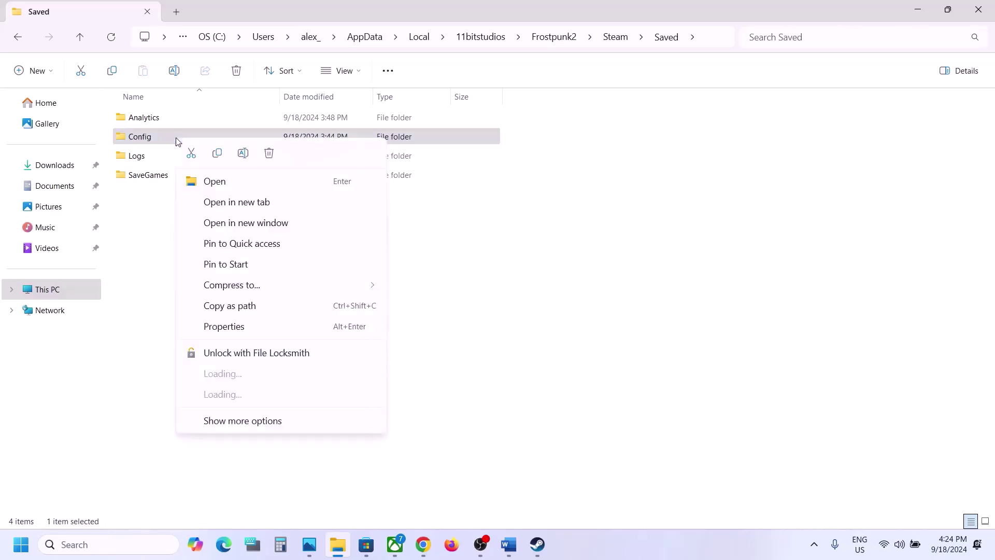
{"action": "left_click", "coordinate": [270, 154]}
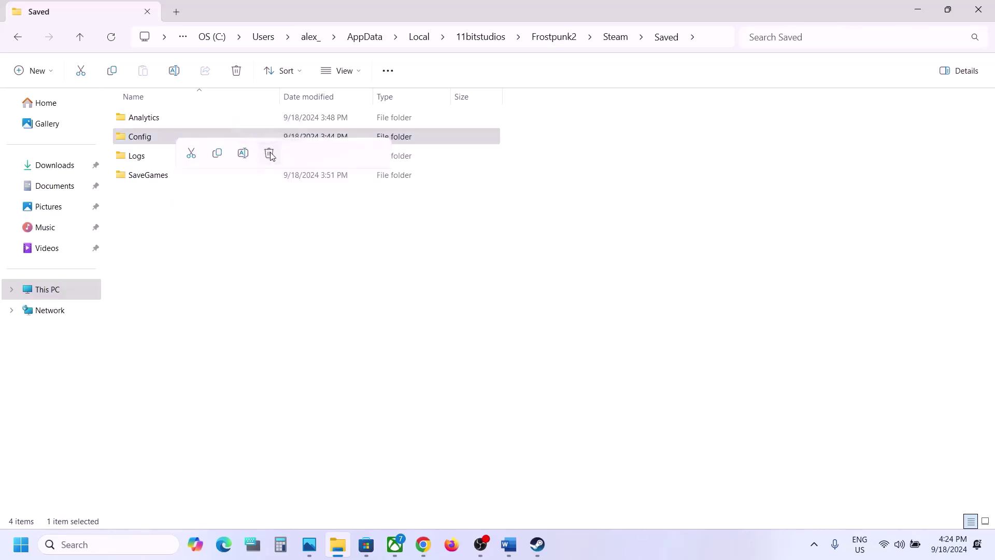
{"action": "left_click", "coordinate": [537, 544]}
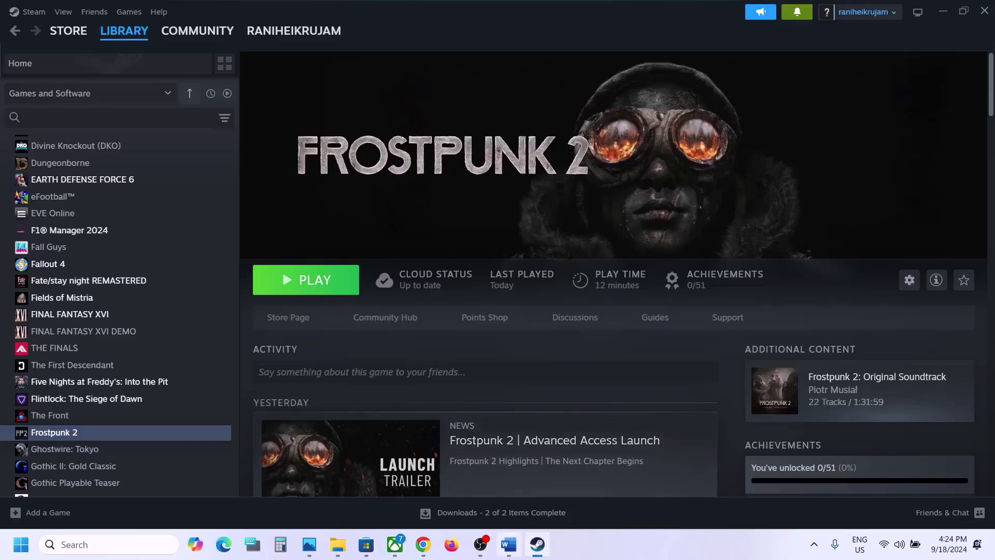
Check the notes, then open and close Frostpunk 2's Properties in the Steam library
{"action": "left_click", "coordinate": [508, 545]}
{"action": "scroll", "coordinate": [402, 349], "scroll_direction": "down", "scroll_amount": 2}
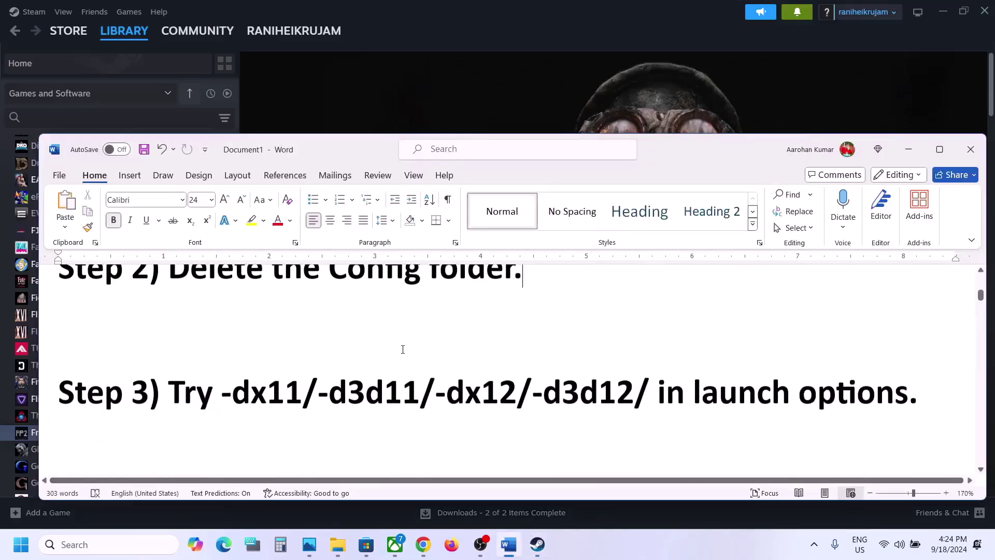
{"action": "left_click", "coordinate": [464, 79]}
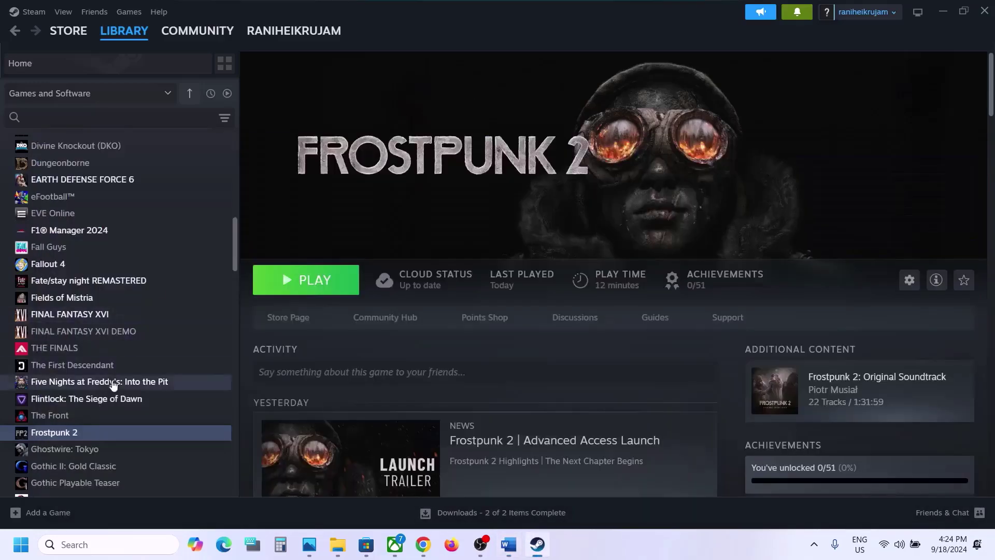
{"action": "right_click", "coordinate": [96, 432]}
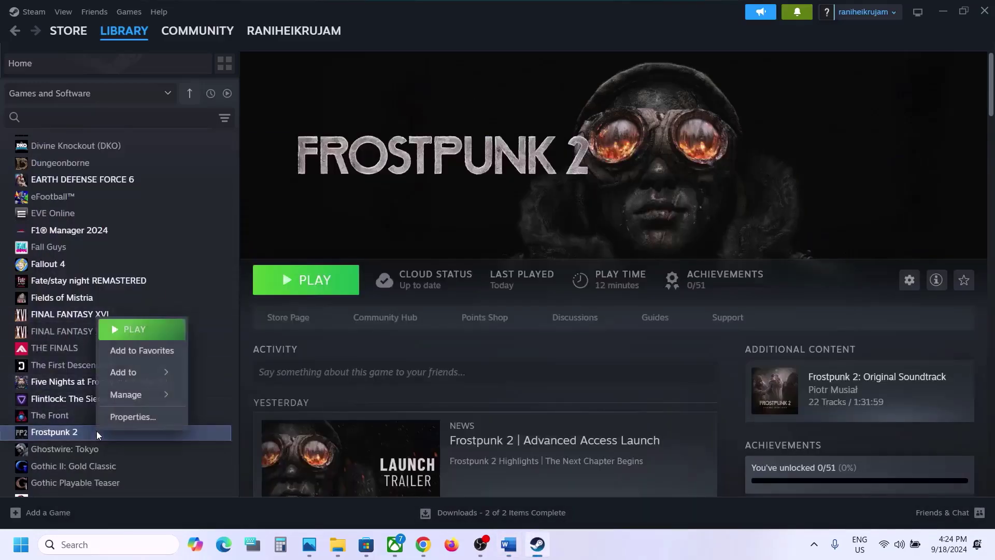
{"action": "left_click", "coordinate": [133, 417]}
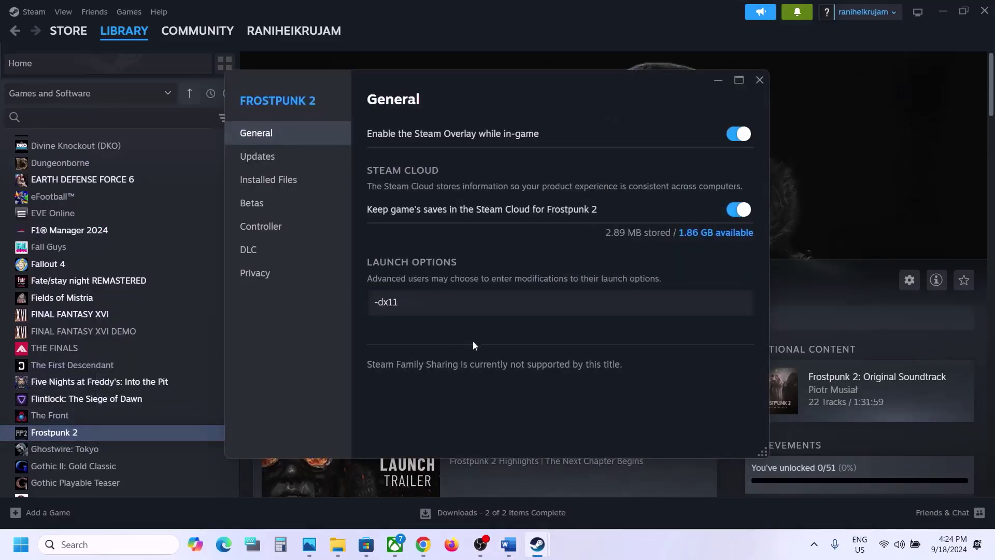
{"action": "left_click", "coordinate": [758, 82]}
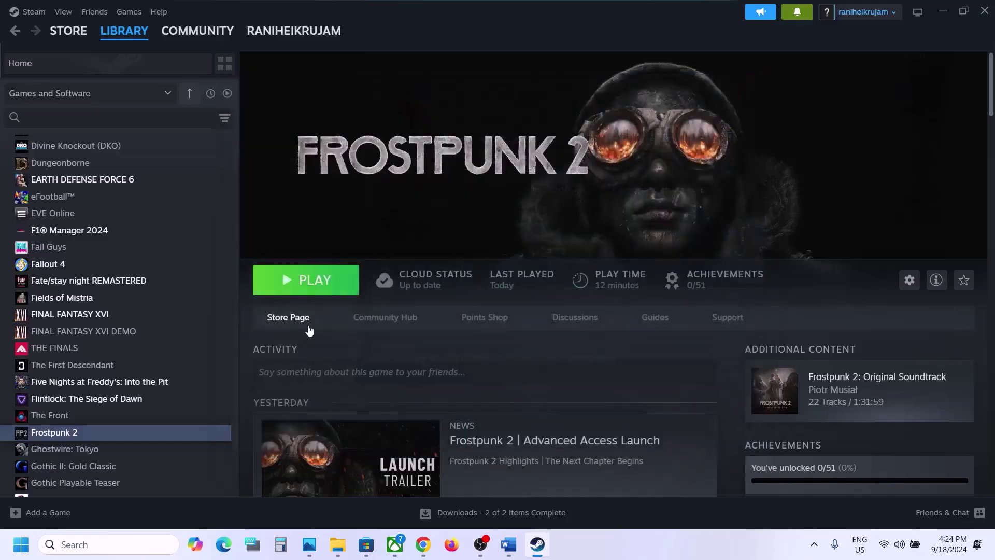
Change Frostpunk 2's launch option from -dx11 to -d3d11, -dx12 and -d3d12, then leave it empty
{"action": "right_click", "coordinate": [139, 431]}
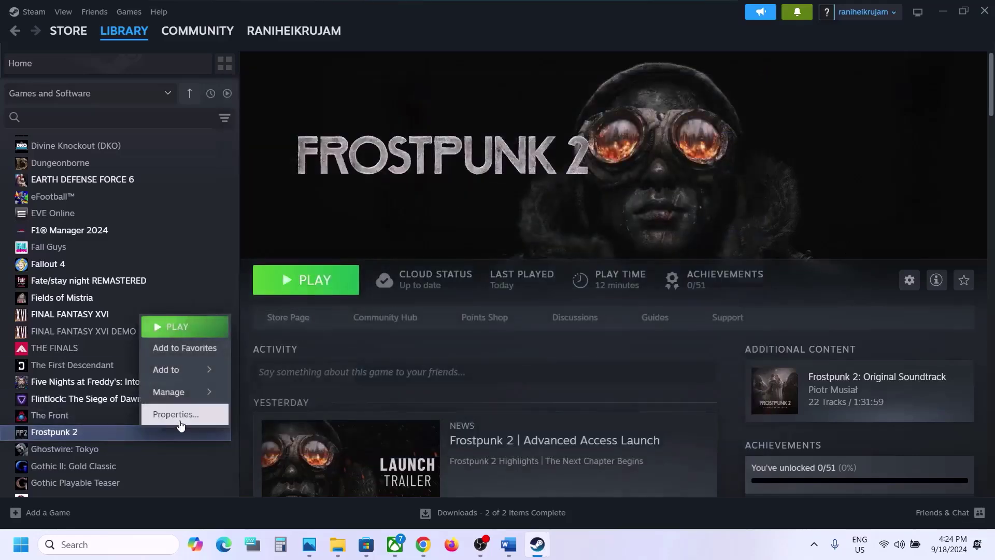
{"action": "left_click", "coordinate": [179, 414]}
{"action": "left_click", "coordinate": [417, 297]}
{"action": "key", "text": "ctrl+a"}
{"action": "type", "text": "-"}
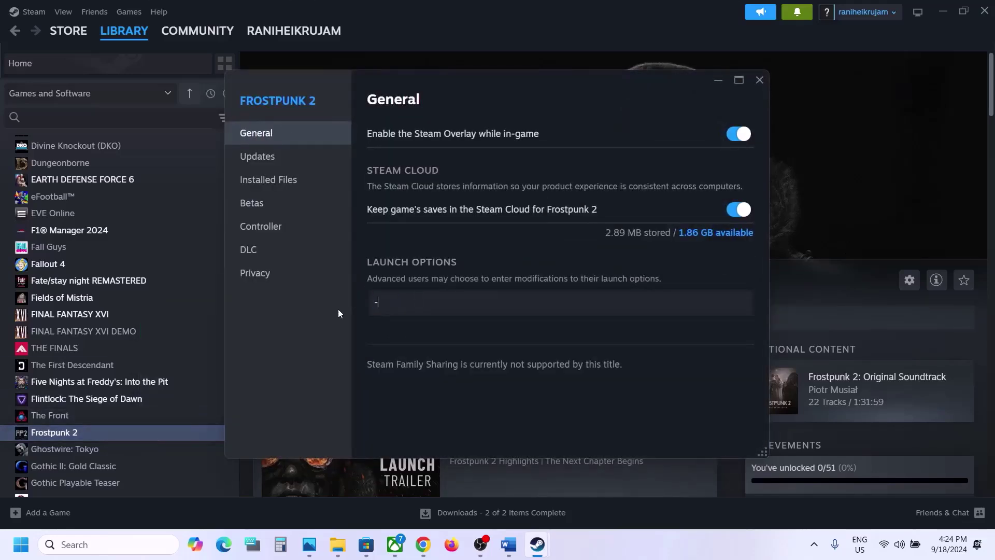
{"action": "type", "text": "d3d11"}
{"action": "left_click", "coordinate": [413, 347]}
{"action": "left_click_drag", "start_coordinate": [431, 306], "coordinate": [370, 304]}
{"action": "type", "text": "-"}
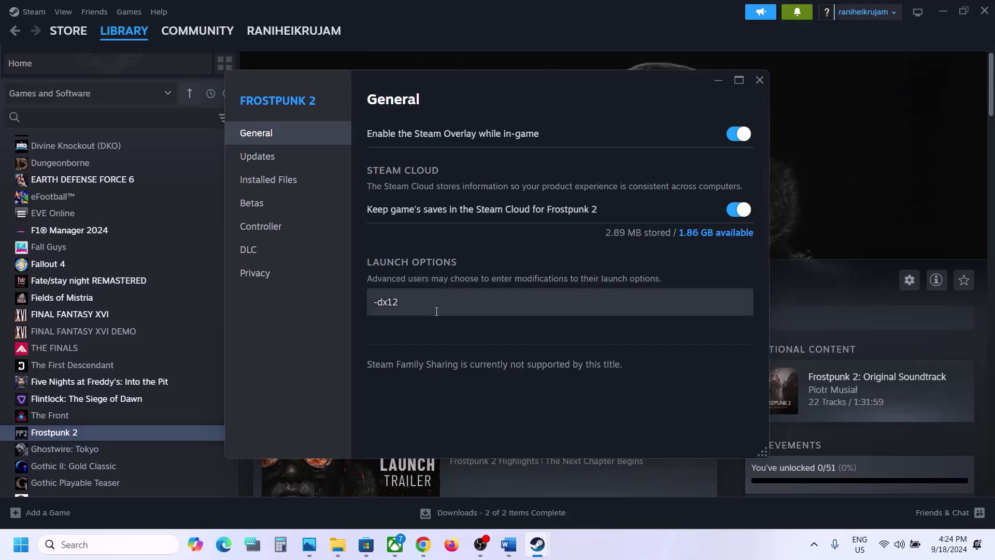
{"action": "left_click_drag", "start_coordinate": [429, 300], "coordinate": [357, 300]}
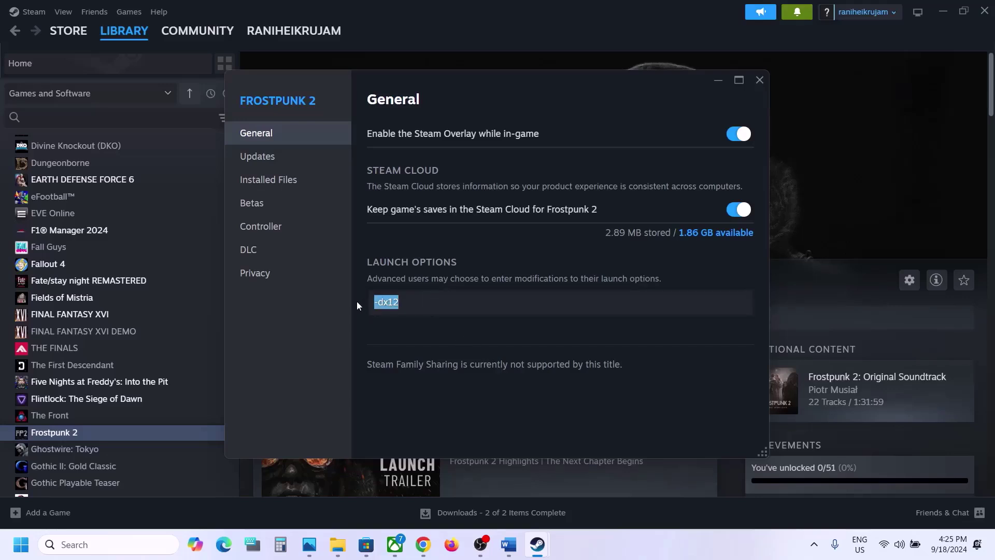
{"action": "type", "text": "-d3d12"}
{"action": "key", "text": "ctrl+a"}
{"action": "key", "text": "BackSpace"}
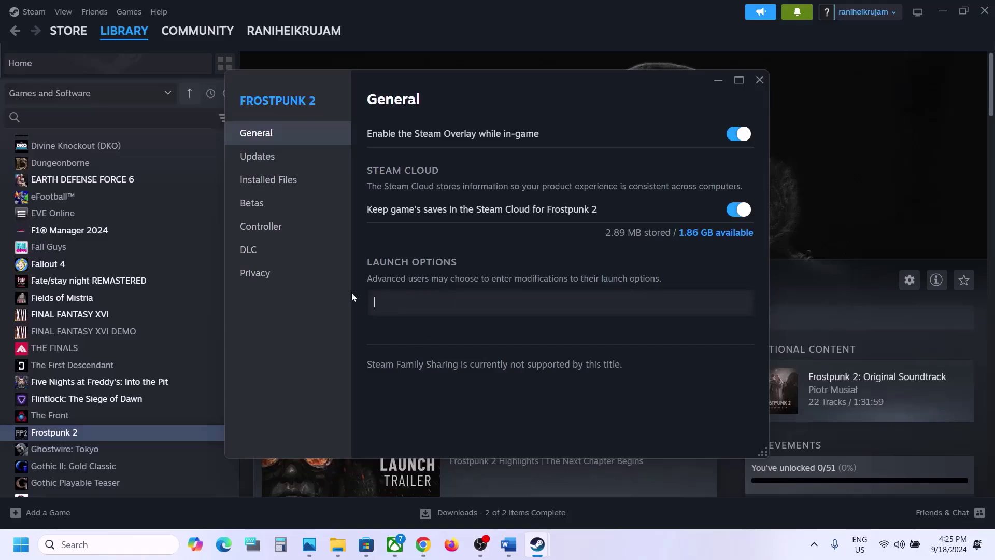
{"action": "left_click", "coordinate": [759, 80]}
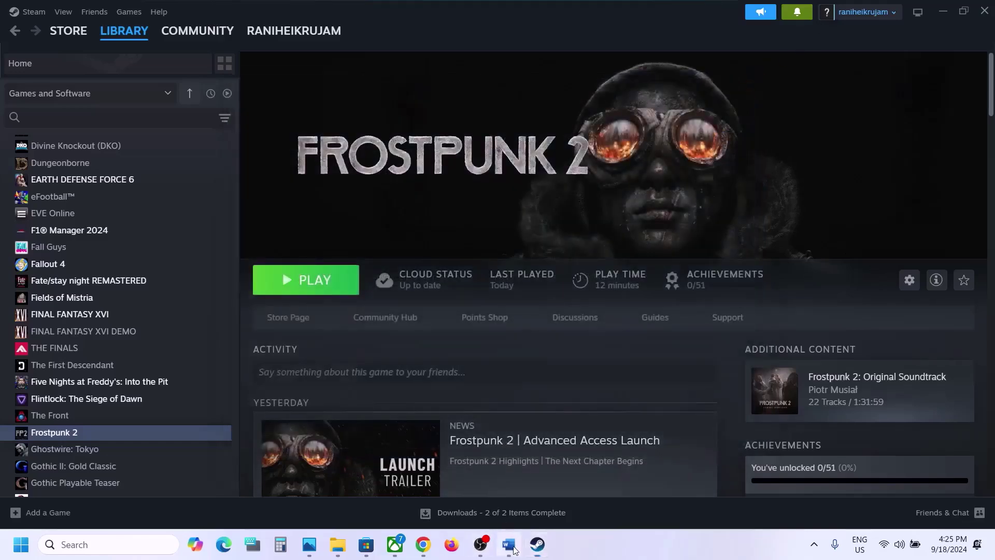
Scroll the Word notes to Step 4's clean installation advice and maximize the window
{"action": "left_click", "coordinate": [511, 546]}
{"action": "scroll", "coordinate": [414, 368], "scroll_direction": "down", "scroll_amount": 5}
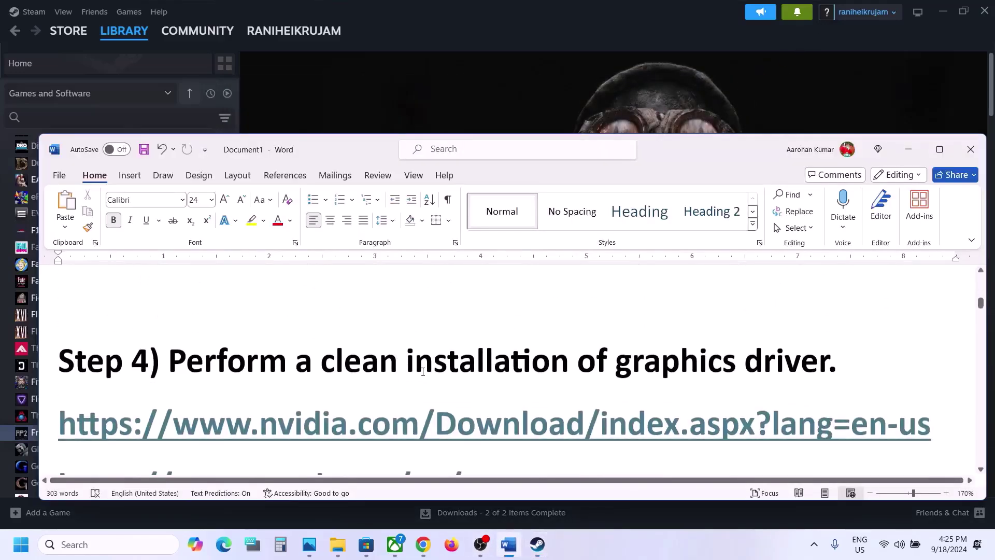
{"action": "left_click_drag", "start_coordinate": [294, 357], "coordinate": [743, 363]}
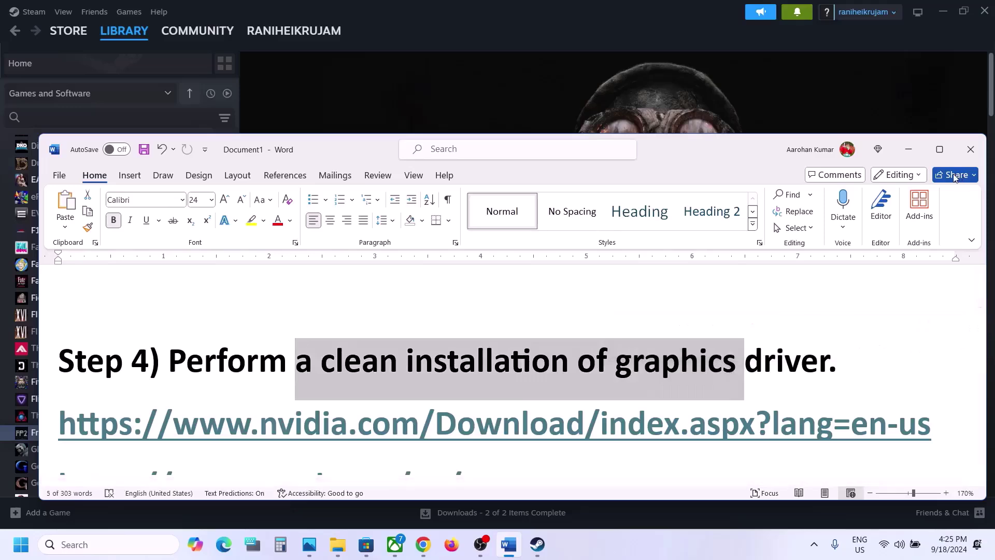
{"action": "left_click", "coordinate": [941, 150]}
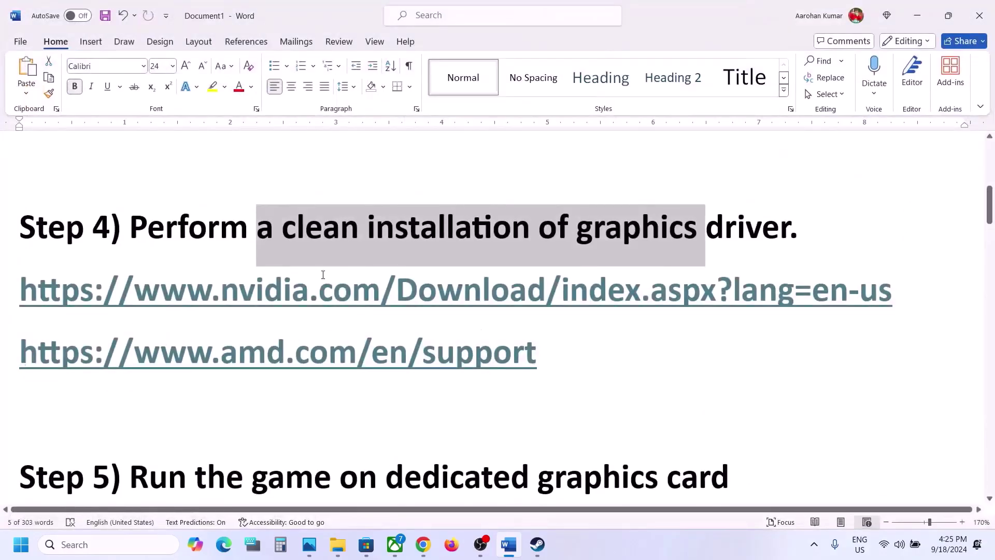
Highlight the NVIDIA and AMD driver download links in Step 4 and open NVIDIA's driver search page
{"action": "left_click_drag", "start_coordinate": [255, 287], "coordinate": [570, 290]}
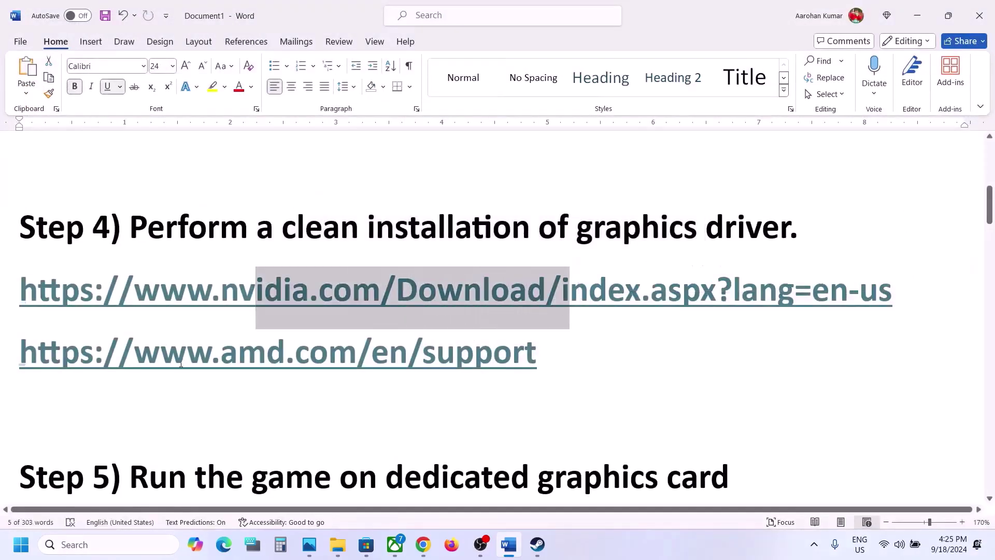
{"action": "left_click_drag", "start_coordinate": [143, 364], "coordinate": [473, 365]}
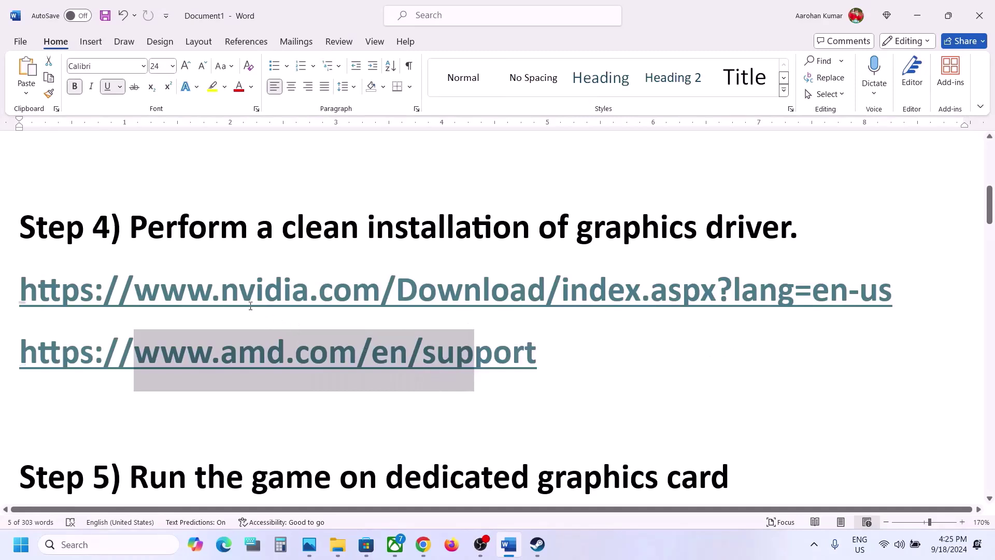
{"action": "left_click_drag", "start_coordinate": [240, 294], "coordinate": [588, 294]}
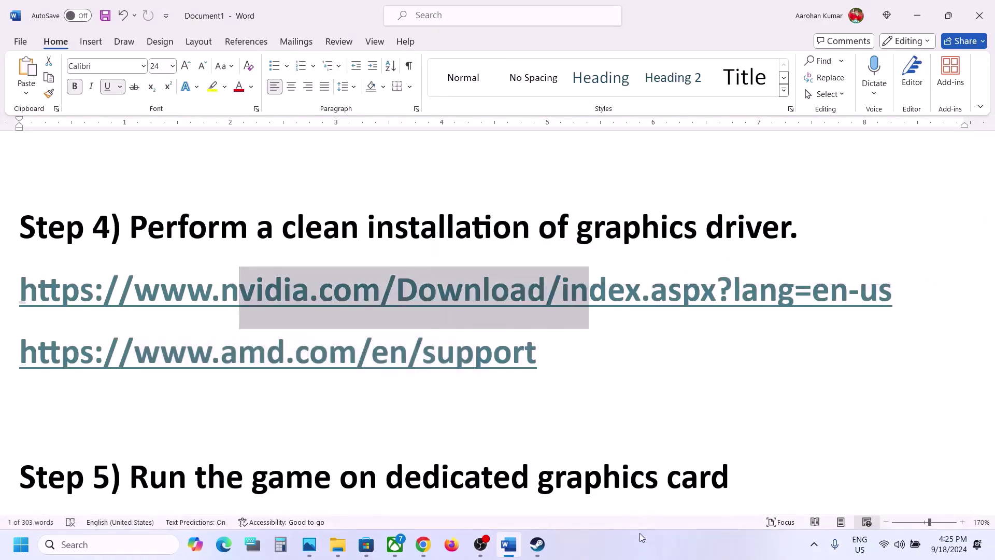
{"action": "left_click_drag", "start_coordinate": [135, 364], "coordinate": [469, 374]}
{"action": "left_click", "coordinate": [325, 359]}
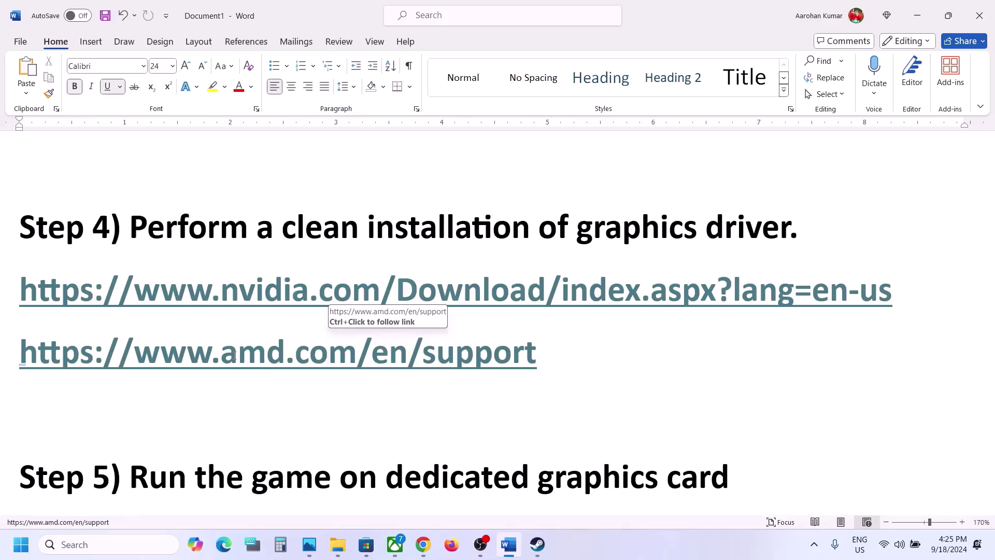
{"action": "left_click_drag", "start_coordinate": [211, 353], "coordinate": [533, 353]}
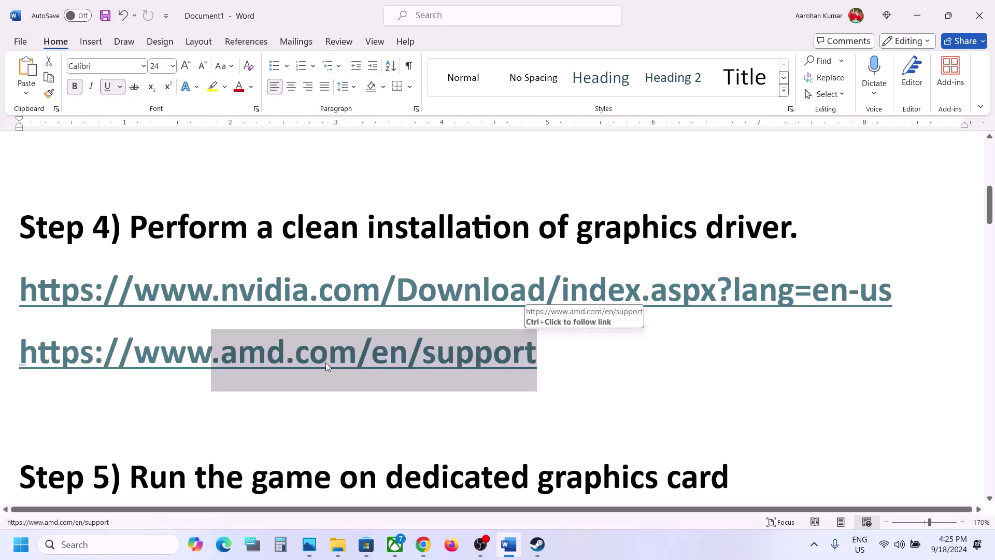
{"action": "left_click_drag", "start_coordinate": [156, 359], "coordinate": [556, 364]}
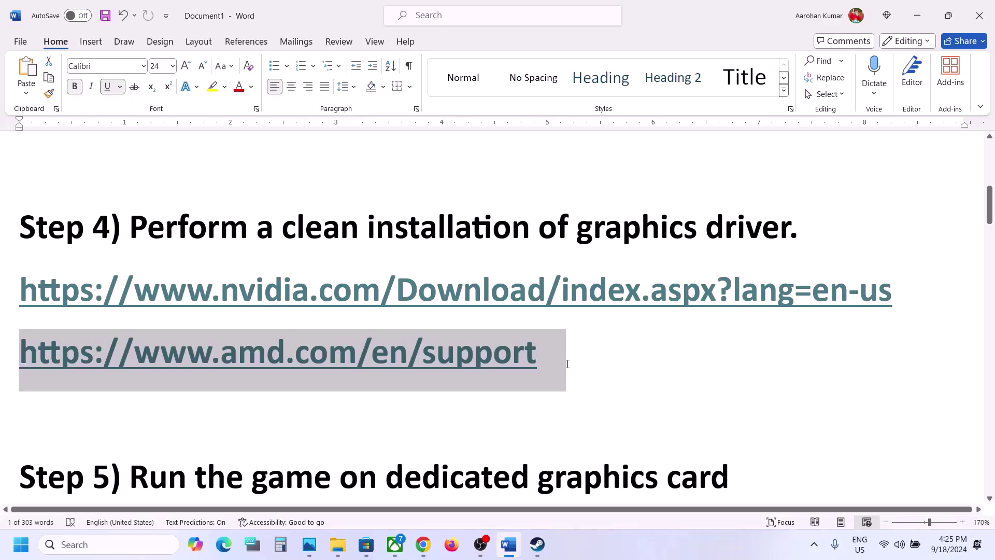
{"action": "left_click_drag", "start_coordinate": [160, 292], "coordinate": [439, 297]}
{"action": "key", "text": "ctrl+c"}
{"action": "left_click", "coordinate": [604, 539]}
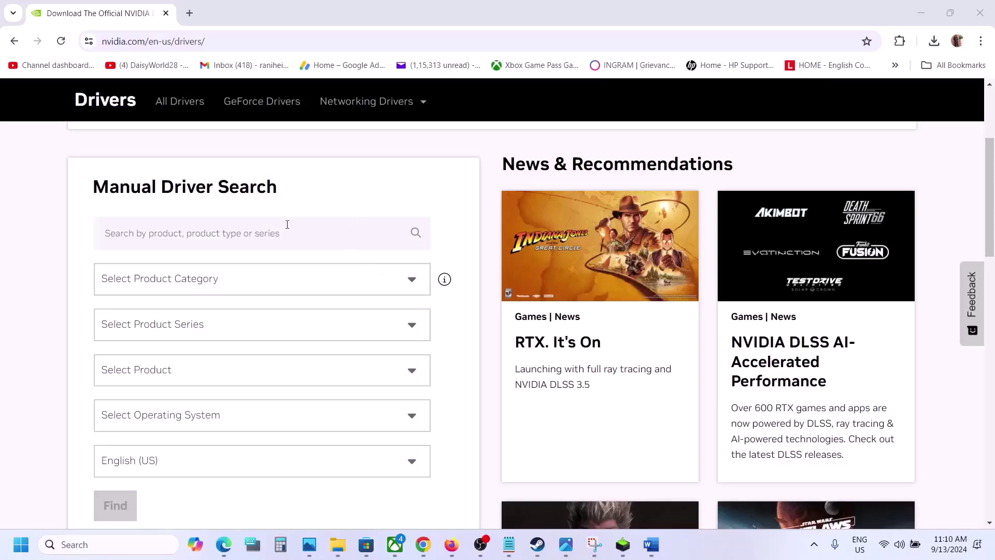
Search for drivers for GeForce RTX 30 Series (Notebooks), RTX 3050 Laptop GPU, on Windows 11
{"action": "left_click", "coordinate": [207, 282]}
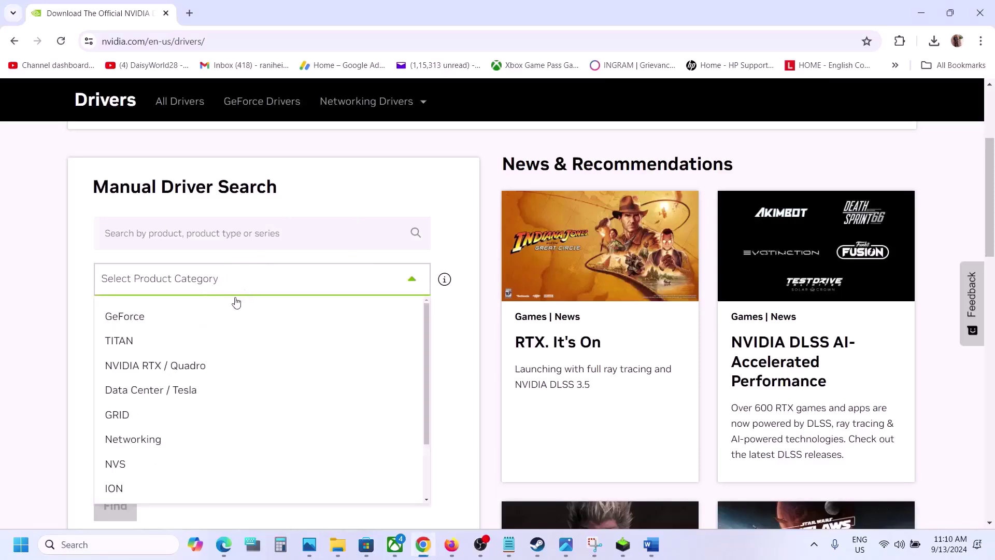
{"action": "left_click", "coordinate": [155, 325]}
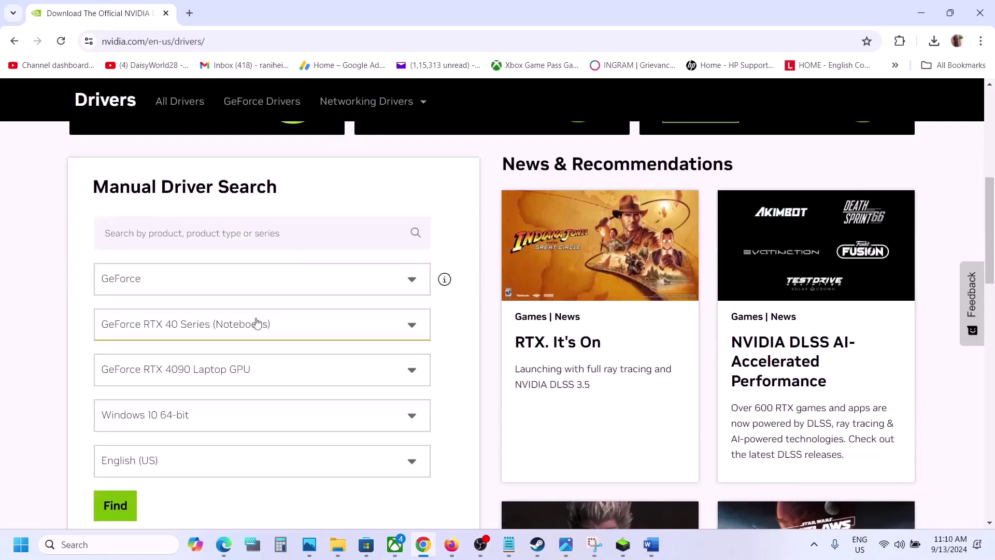
{"action": "left_click", "coordinate": [216, 326]}
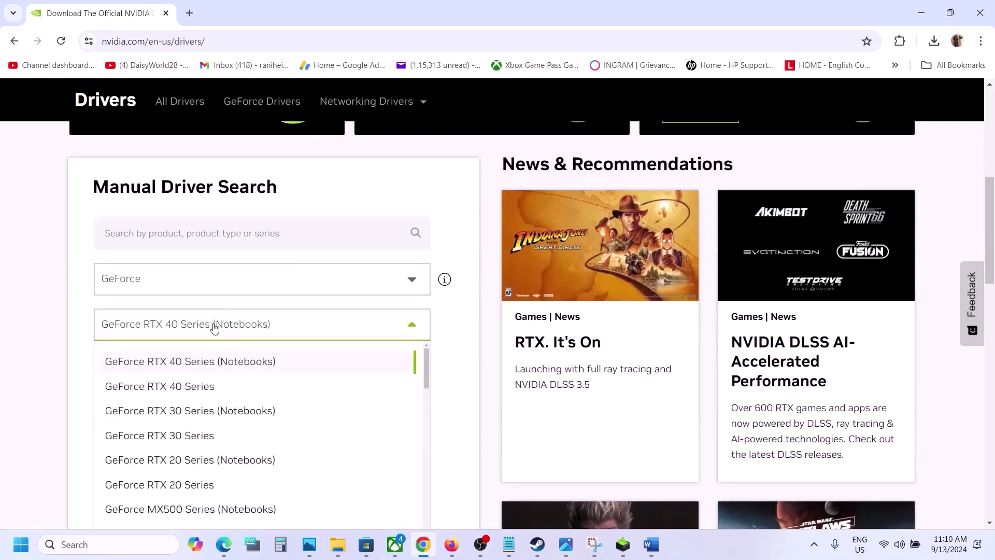
{"action": "left_click", "coordinate": [227, 420]}
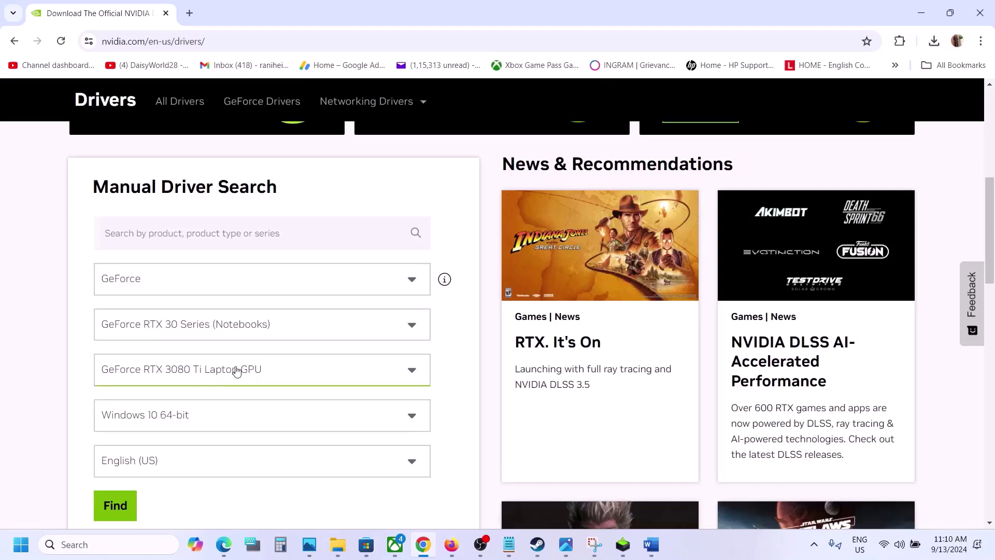
{"action": "left_click", "coordinate": [236, 368]}
{"action": "scroll", "coordinate": [248, 456], "scroll_direction": "down", "scroll_amount": 3}
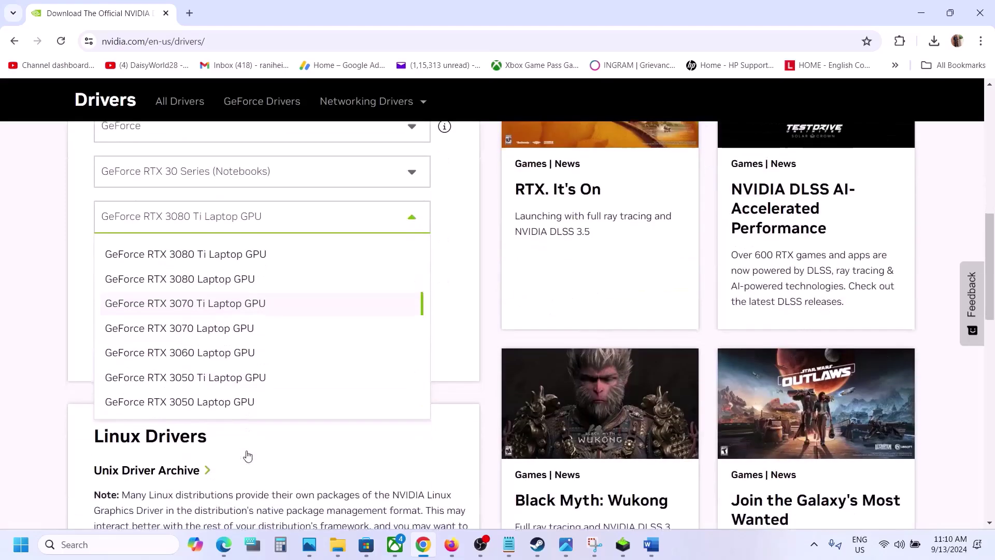
{"action": "left_click", "coordinate": [224, 403]}
{"action": "left_click", "coordinate": [261, 265]}
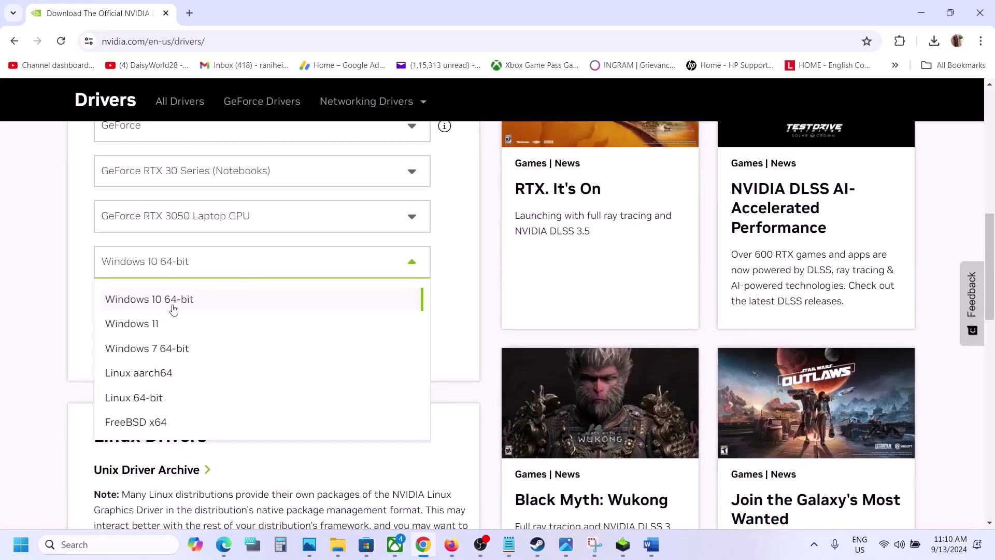
{"action": "left_click", "coordinate": [156, 324]}
{"action": "scroll", "coordinate": [230, 319], "scroll_direction": "up", "scroll_amount": 1}
{"action": "scroll", "coordinate": [230, 319], "scroll_direction": "up", "scroll_amount": 2}
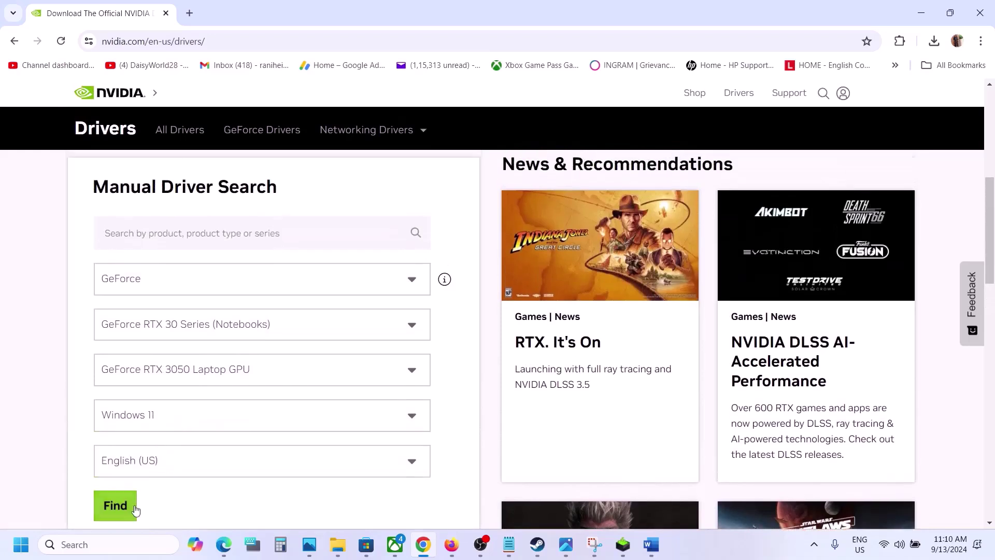
{"action": "left_click", "coordinate": [130, 507]}
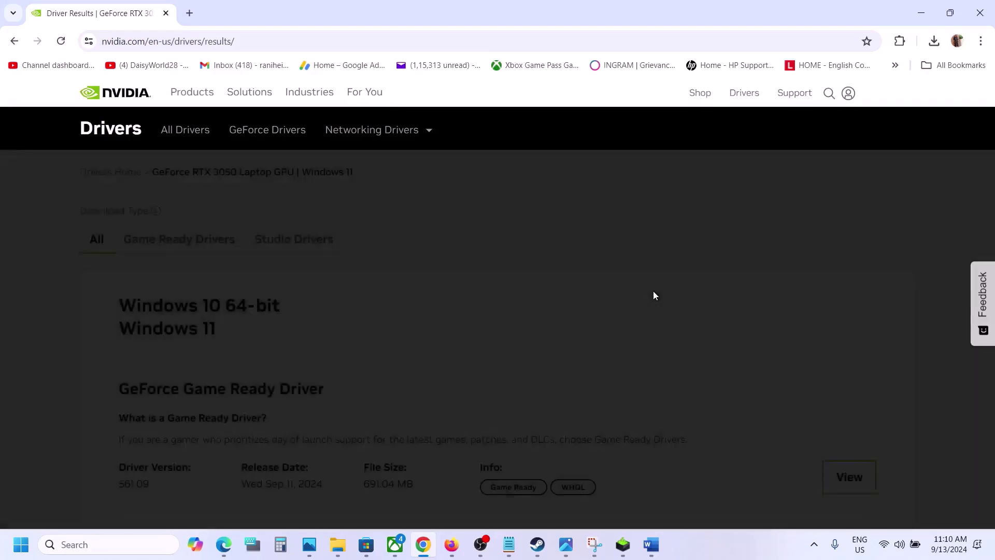
Open the Game Ready Driver 561.09 details, download it and check the download's progress
{"action": "scroll", "coordinate": [549, 322], "scroll_direction": "down", "scroll_amount": 2}
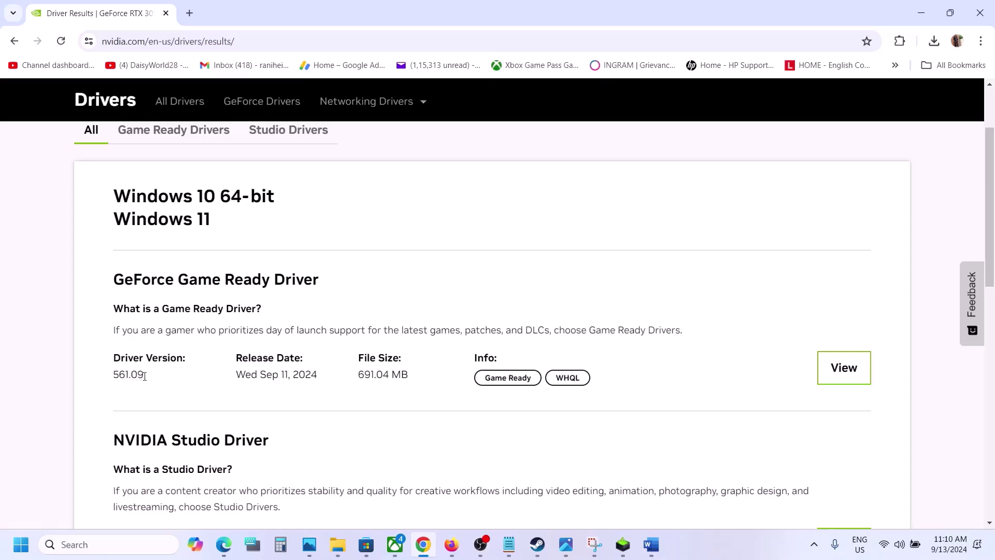
{"action": "left_click", "coordinate": [846, 374]}
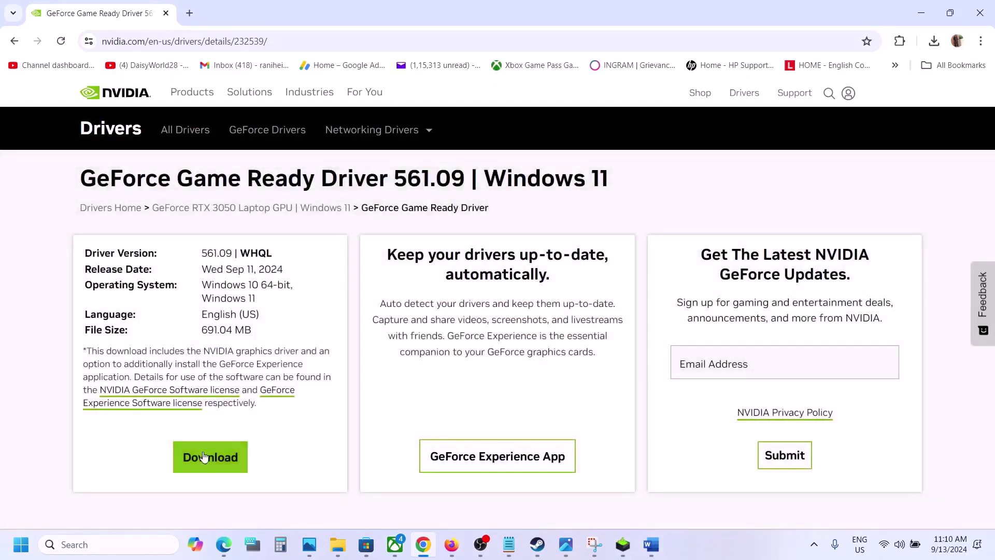
{"action": "left_click", "coordinate": [203, 457]}
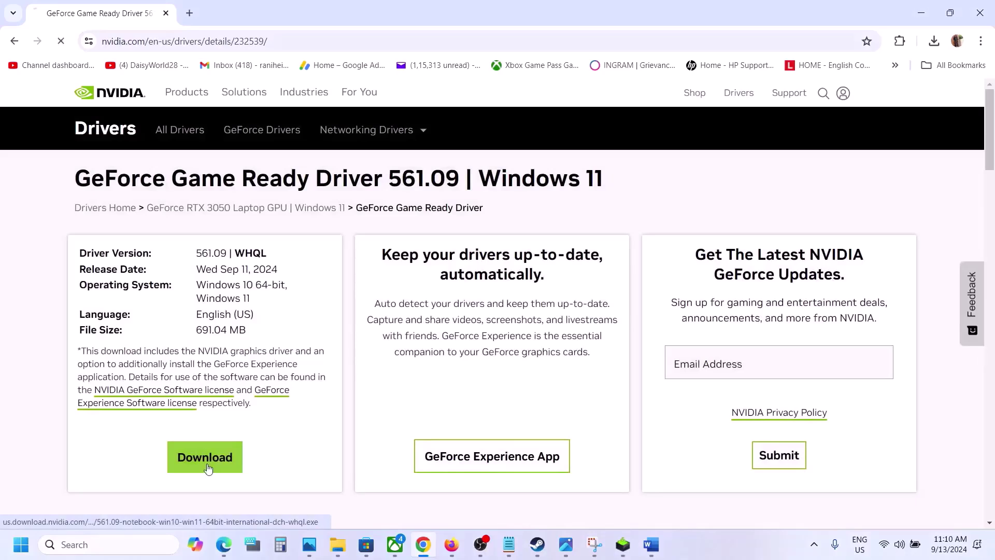
{"action": "left_click", "coordinate": [934, 43]}
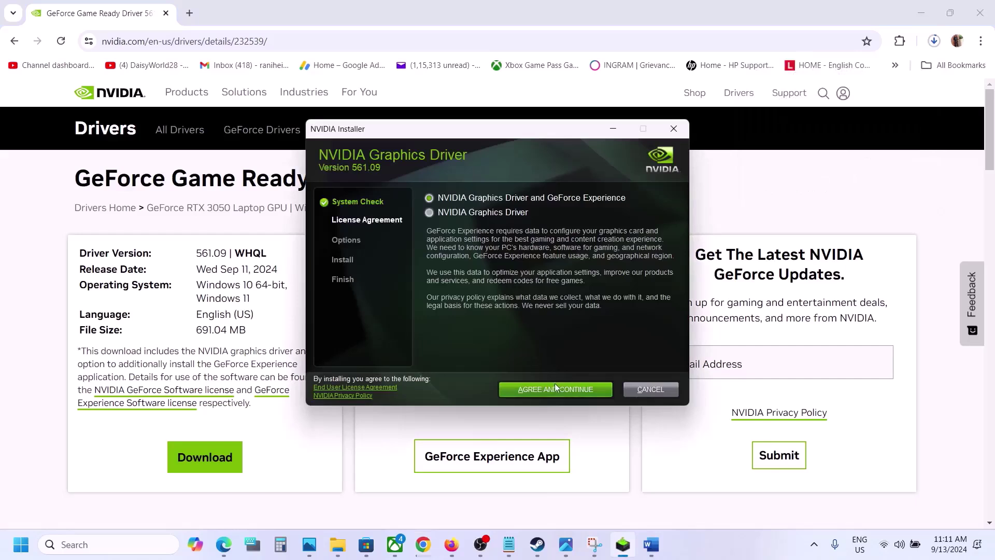
Accept the NVIDIA license, choose Custom (Advanced), and start a clean install of driver 561.09
{"action": "left_click", "coordinate": [556, 389]}
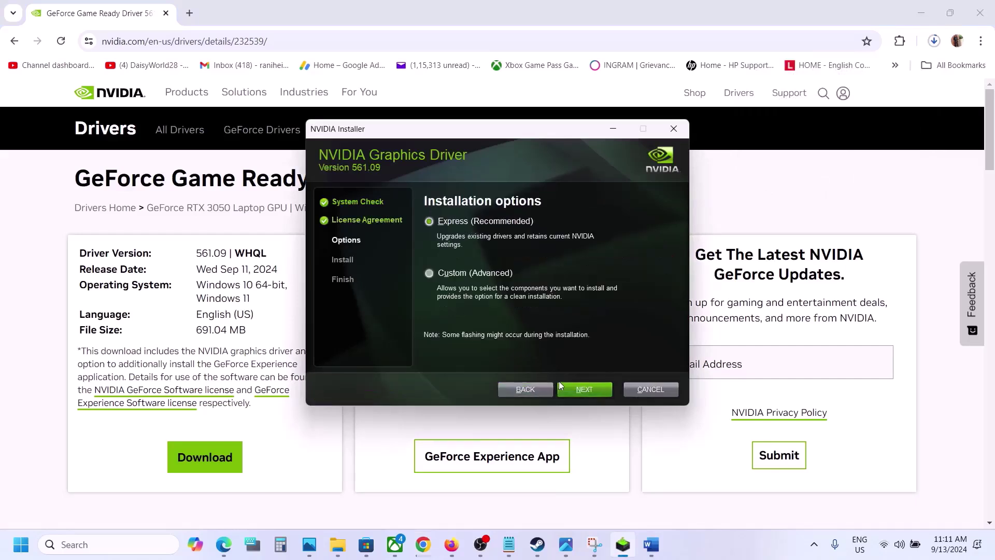
{"action": "left_click", "coordinate": [429, 273]}
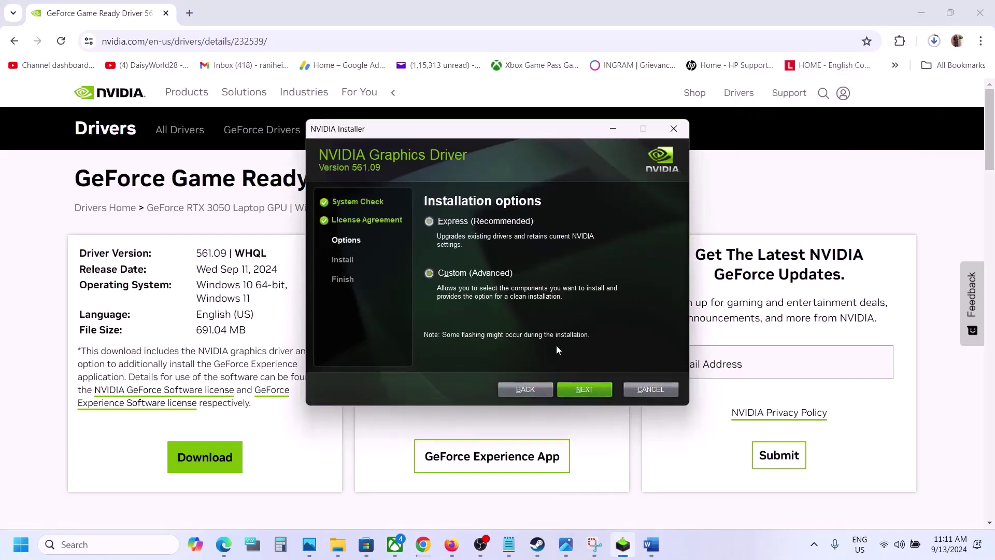
{"action": "left_click", "coordinate": [589, 391]}
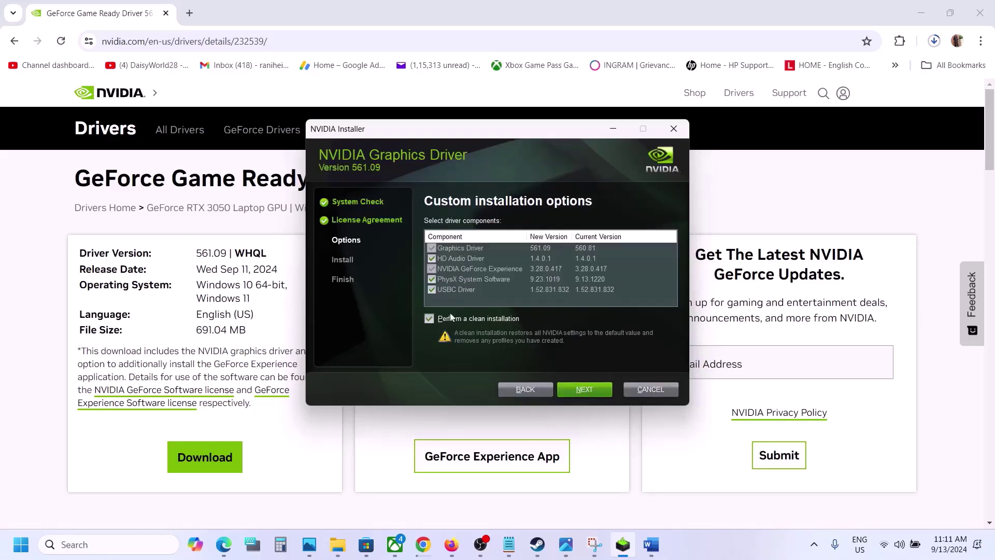
{"action": "left_click", "coordinate": [586, 391]}
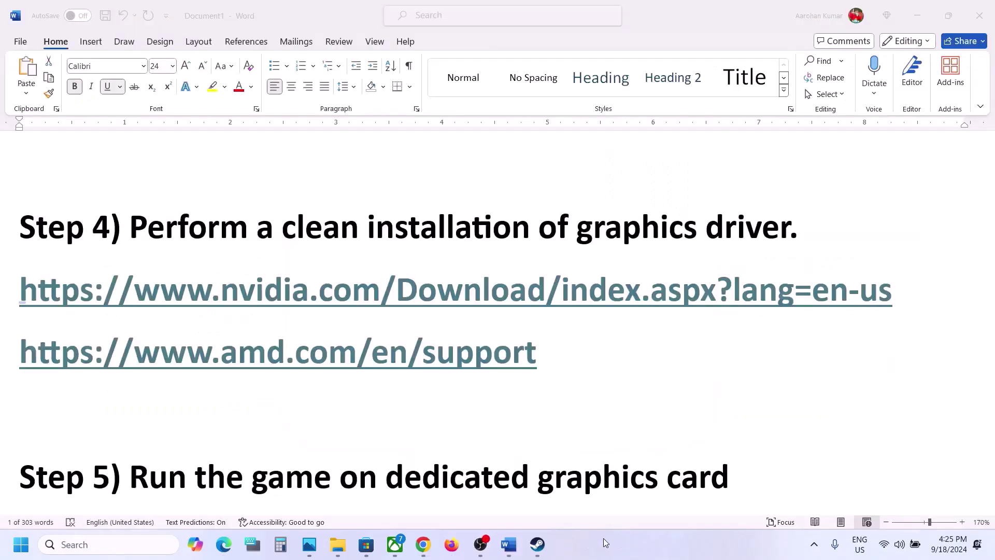
Scroll the notes to Step 5, then search Windows for 'graphics' to reach the Graphics settings page
{"action": "scroll", "coordinate": [410, 411], "scroll_direction": "down", "scroll_amount": 2}
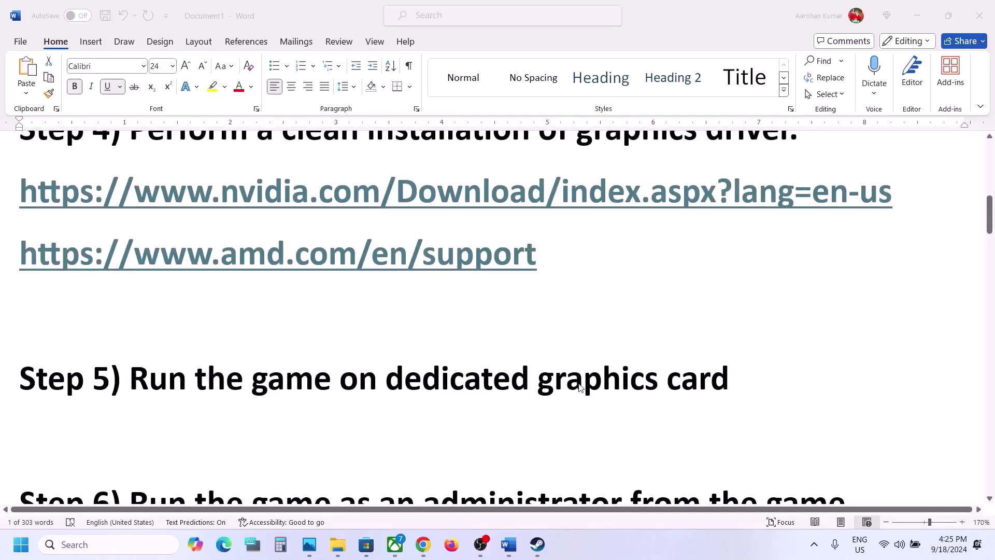
{"action": "double_click", "coordinate": [579, 386]}
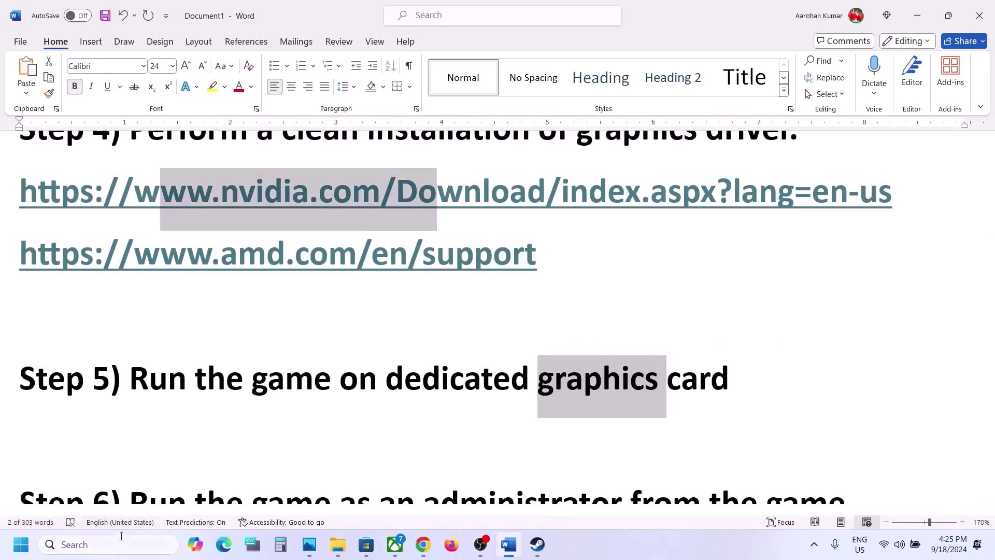
{"action": "left_click", "coordinate": [106, 545]}
{"action": "key", "text": "ctrl+v"}
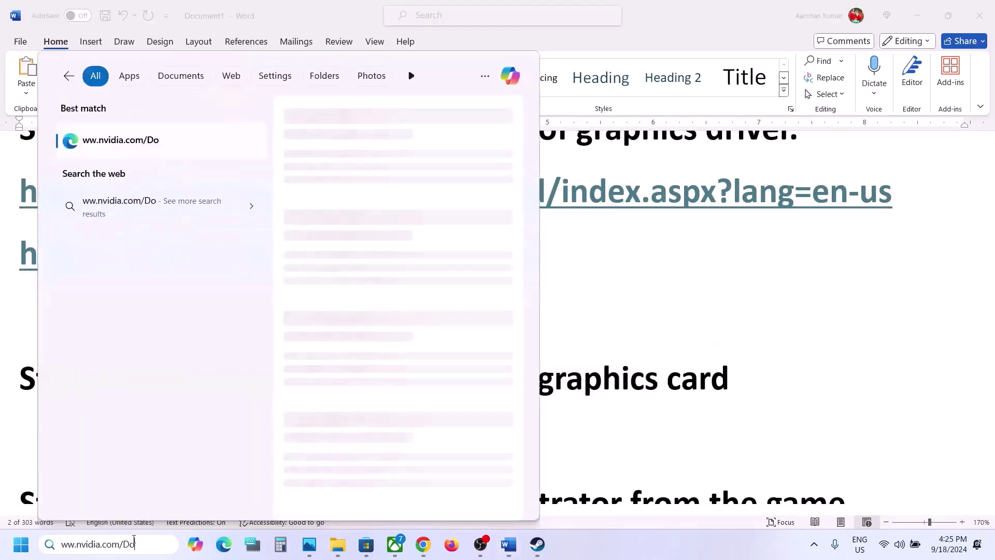
{"action": "key", "text": "BackSpace"}
{"action": "key", "text": "BackSpace"}
{"action": "key", "text": "BackSpace"}
{"action": "key", "text": "BackSpace"}
{"action": "key", "text": "BackSpace"}
{"action": "key", "text": "BackSpace"}
{"action": "key", "text": "BackSpace"}
{"action": "key", "text": "BackSpace"}
{"action": "key", "text": "BackSpace"}
{"action": "key", "text": "BackSpace"}
{"action": "key", "text": "BackSpace"}
{"action": "key", "text": "BackSpace"}
{"action": "key", "text": "BackSpace"}
{"action": "key", "text": "BackSpace"}
{"action": "key", "text": "BackSpace"}
{"action": "key", "text": "BackSpace"}
{"action": "type", "text": "gr"}
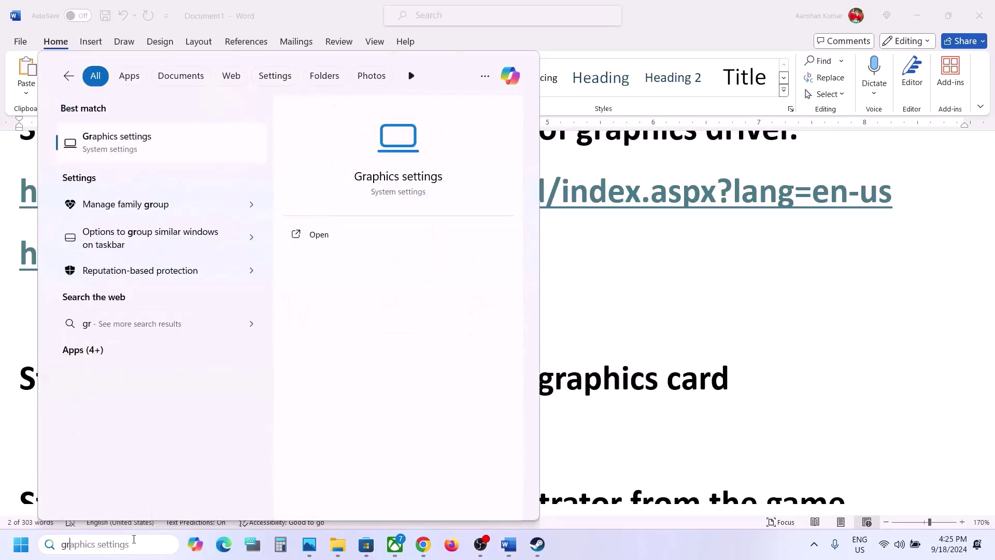
{"action": "type", "text": "aphics"}
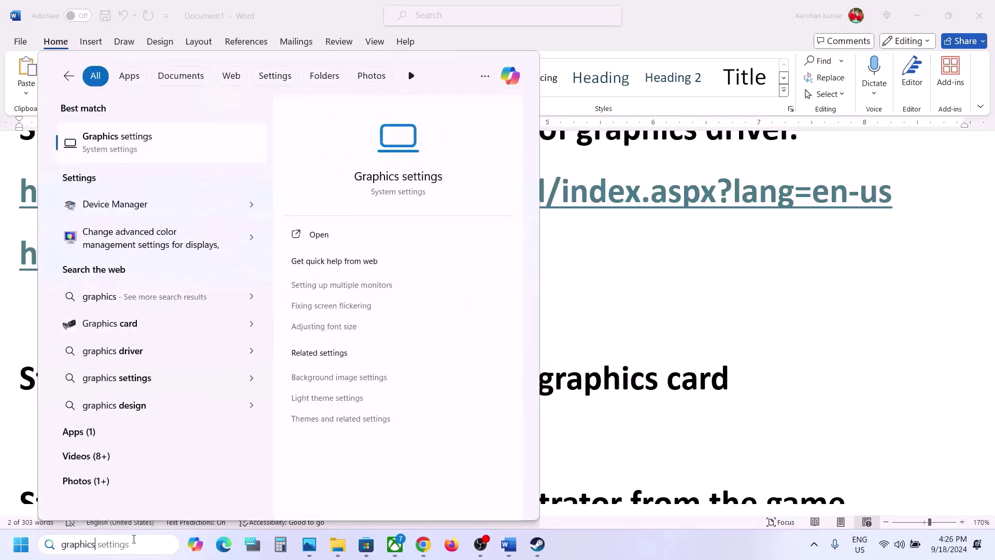
{"action": "key", "text": "Return"}
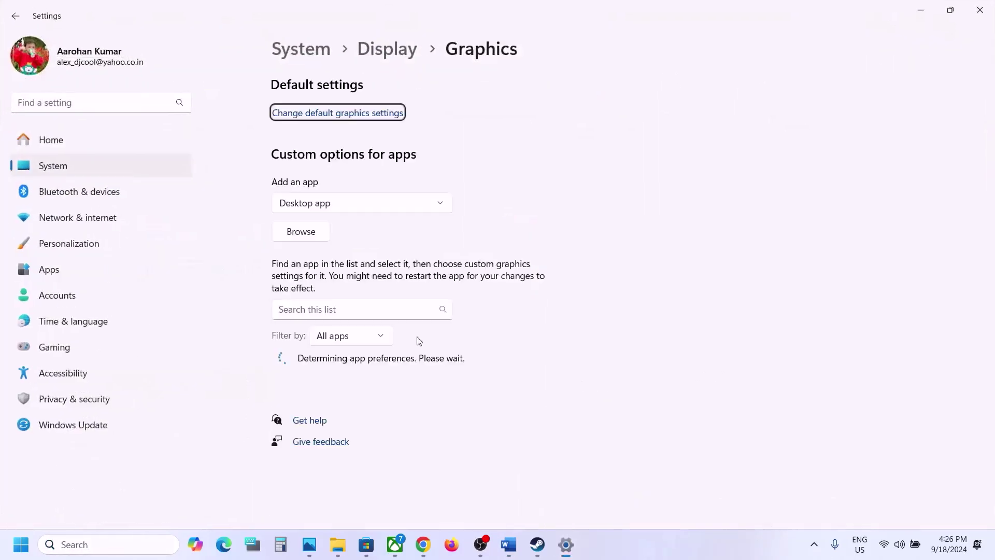
Browse to C:\Program Files (x86)\Steam\steamapps\common\Frostpunk2 and add the Frostpunk2 app to the graphics list
{"action": "left_click", "coordinate": [301, 232]}
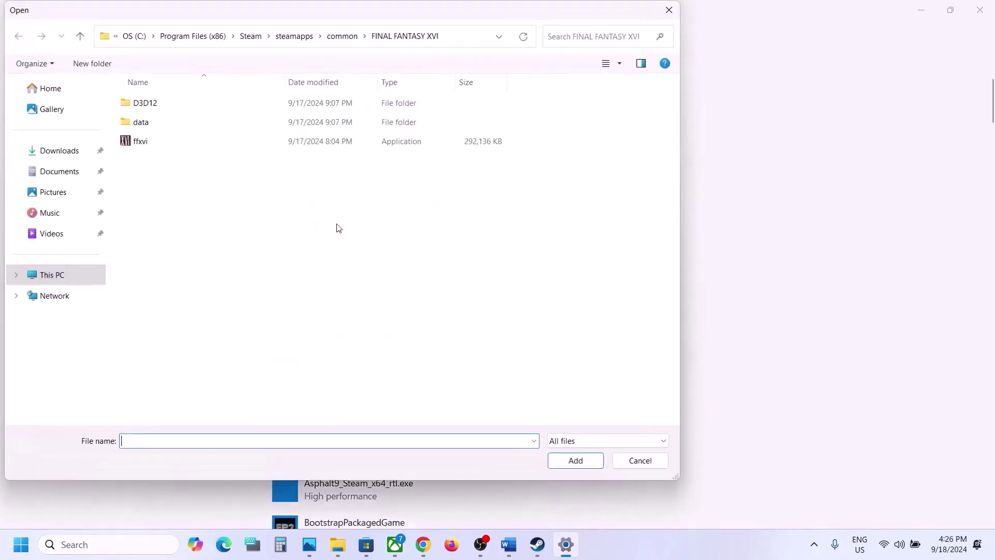
{"action": "left_click", "coordinate": [61, 279]}
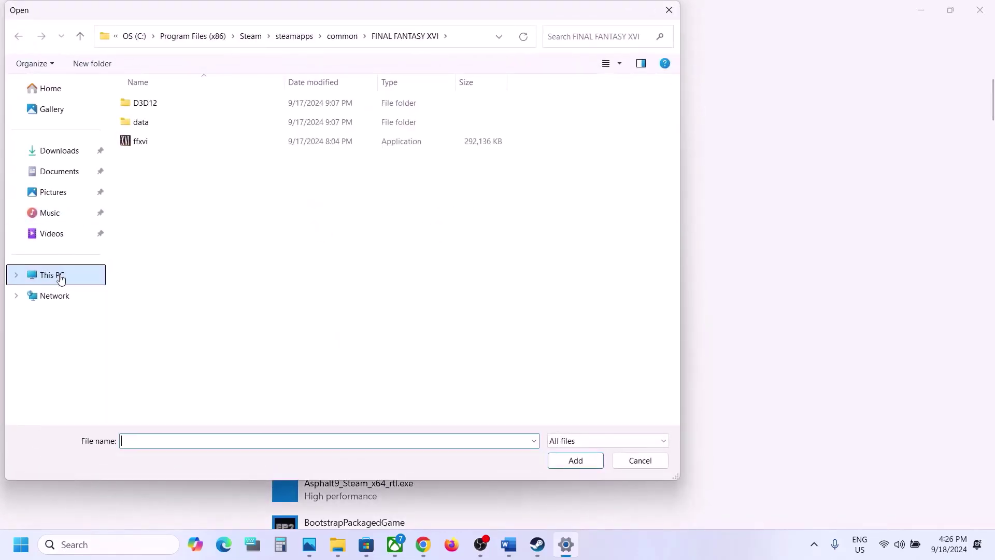
{"action": "double_click", "coordinate": [211, 125]}
{"action": "scroll", "coordinate": [211, 127], "scroll_direction": "down", "scroll_amount": 1}
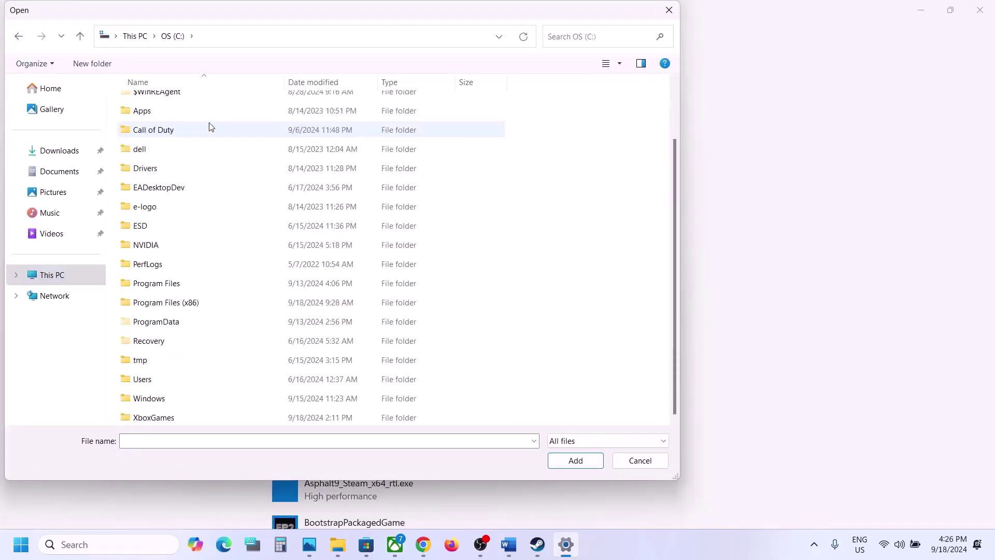
{"action": "double_click", "coordinate": [184, 302]}
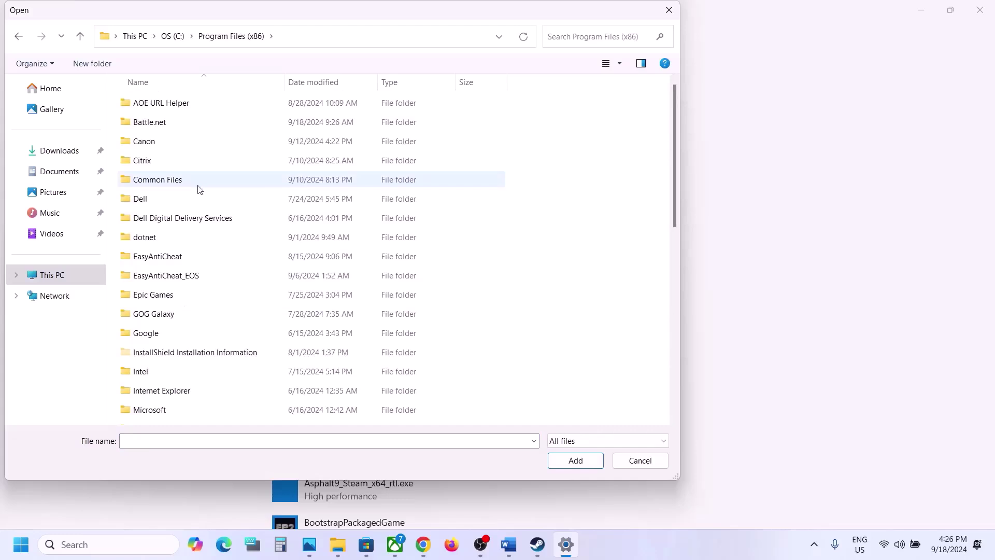
{"action": "scroll", "coordinate": [200, 189], "scroll_direction": "down", "scroll_amount": 5}
{"action": "double_click", "coordinate": [154, 301]}
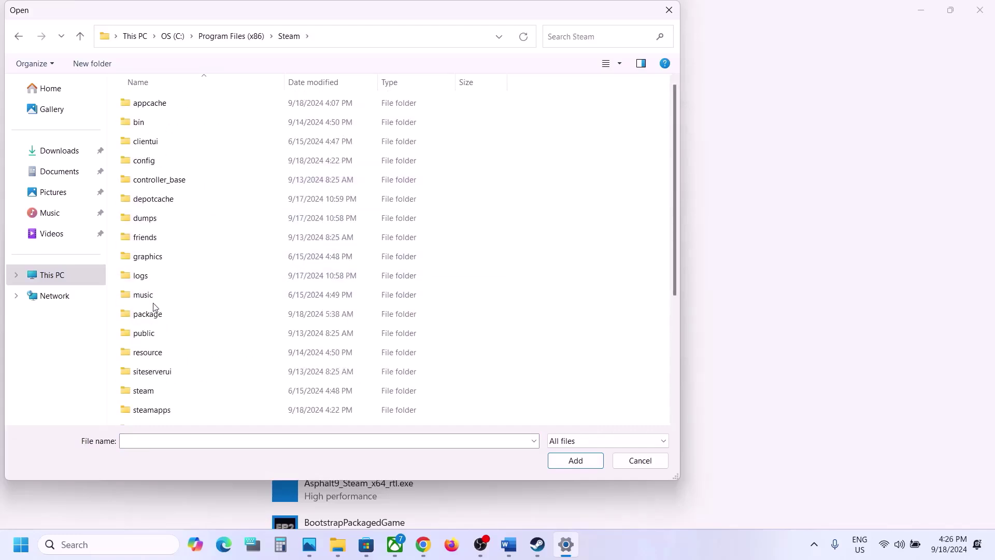
{"action": "scroll", "coordinate": [155, 306], "scroll_direction": "down", "scroll_amount": 3}
{"action": "double_click", "coordinate": [150, 227]}
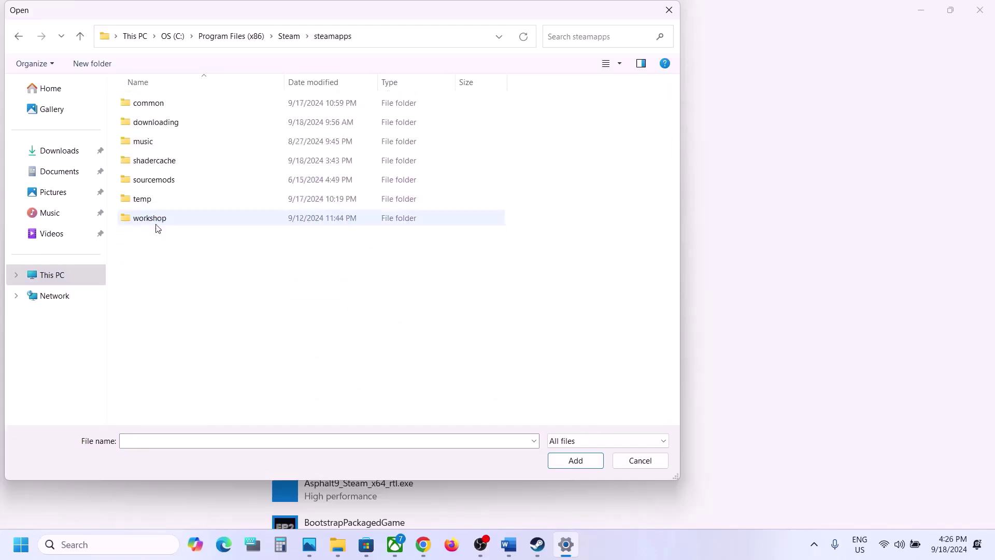
{"action": "double_click", "coordinate": [159, 105]}
{"action": "left_click", "coordinate": [171, 141]}
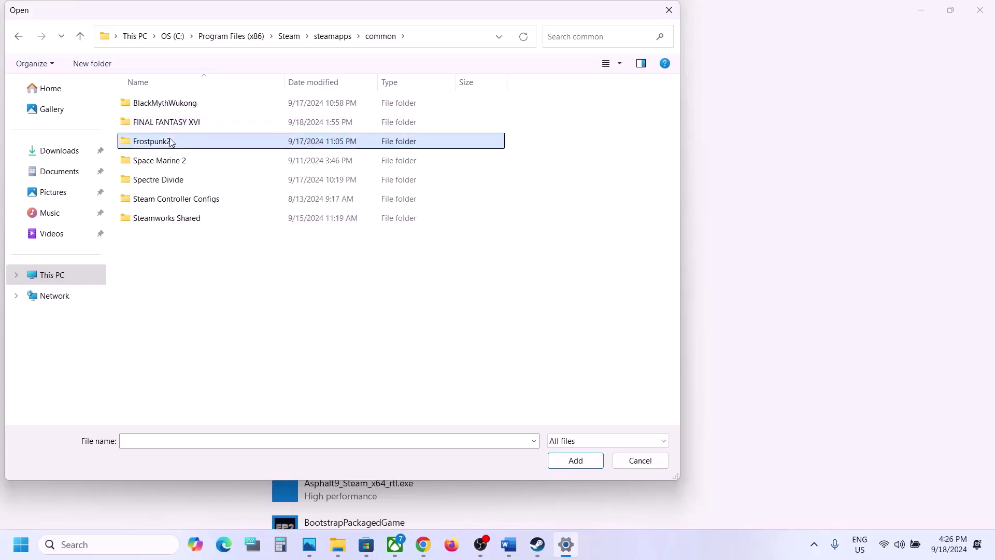
{"action": "double_click", "coordinate": [171, 142]}
{"action": "left_click", "coordinate": [172, 180]}
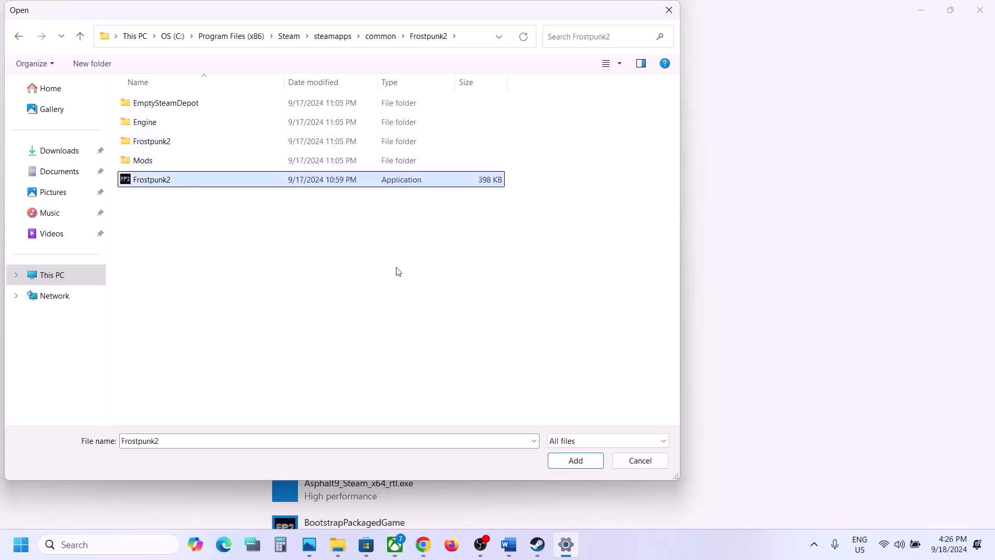
{"action": "left_click", "coordinate": [576, 460]}
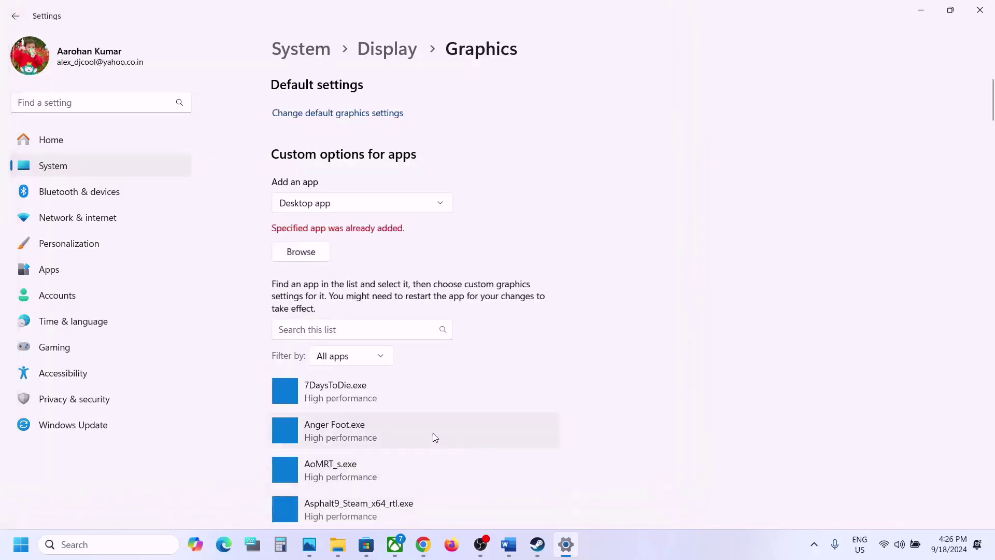
Set BootstrapPackagedGame's graphics preference to High performance and save
{"action": "scroll", "coordinate": [433, 437], "scroll_direction": "down", "scroll_amount": 2}
{"action": "scroll", "coordinate": [434, 435], "scroll_direction": "down", "scroll_amount": 10}
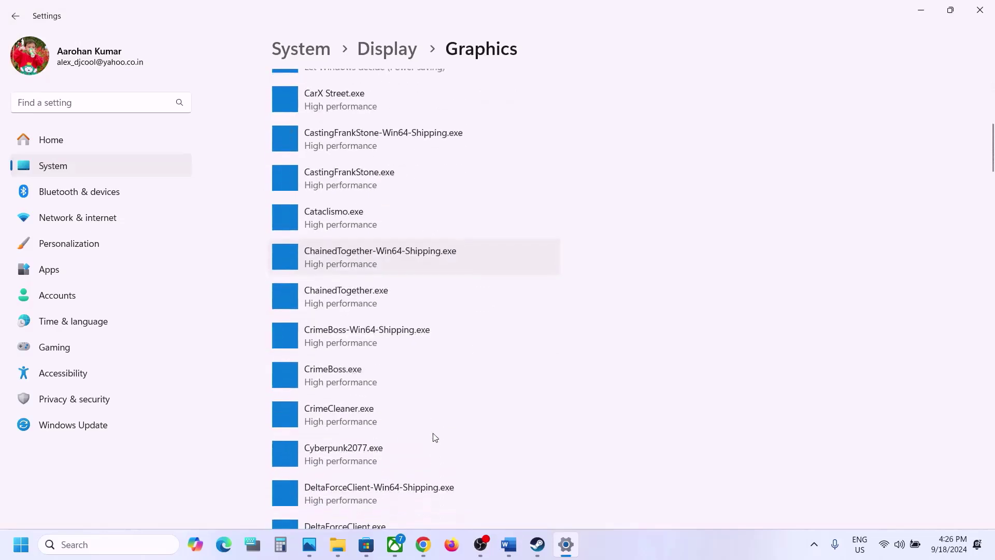
{"action": "scroll", "coordinate": [434, 437], "scroll_direction": "down", "scroll_amount": 5}
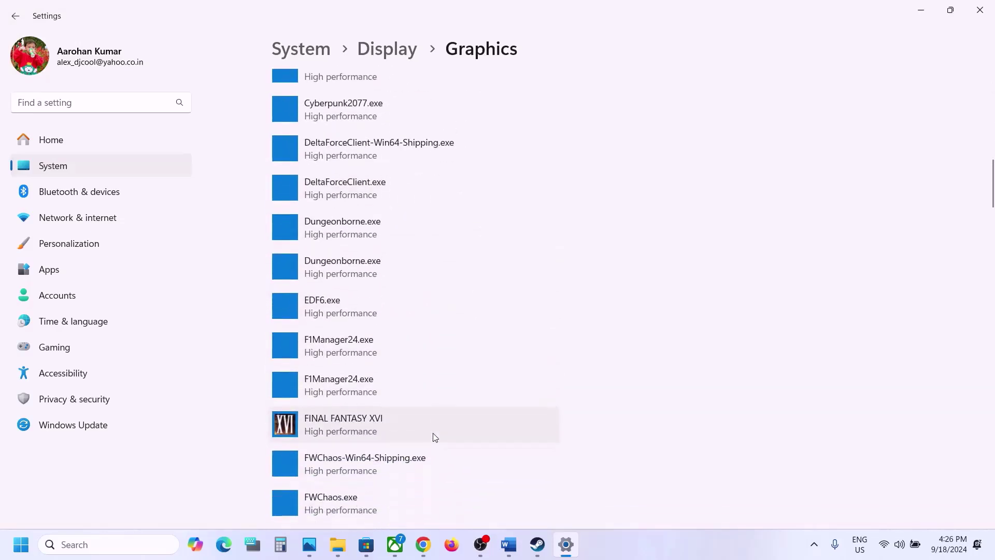
{"action": "scroll", "coordinate": [434, 437], "scroll_direction": "down", "scroll_amount": 3}
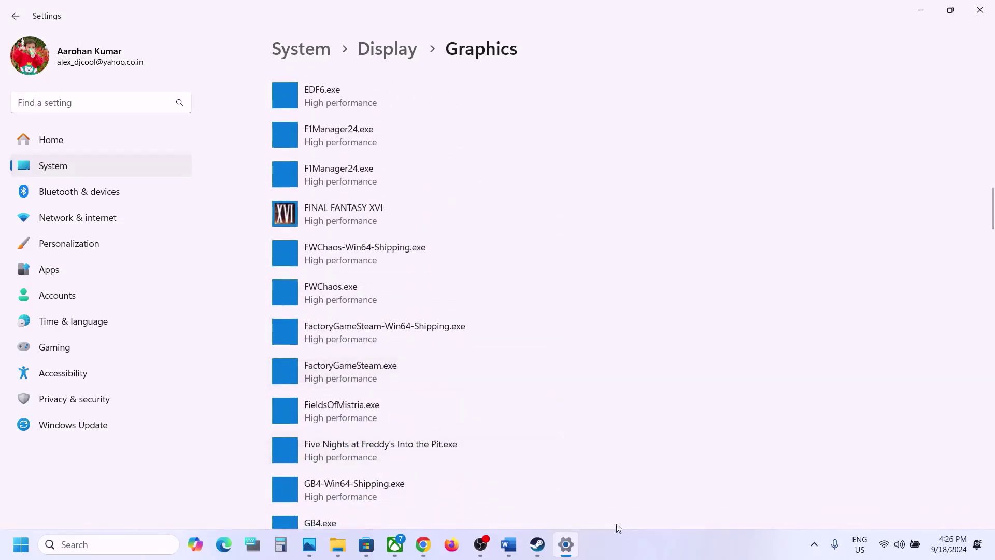
{"action": "left_click", "coordinate": [627, 544]}
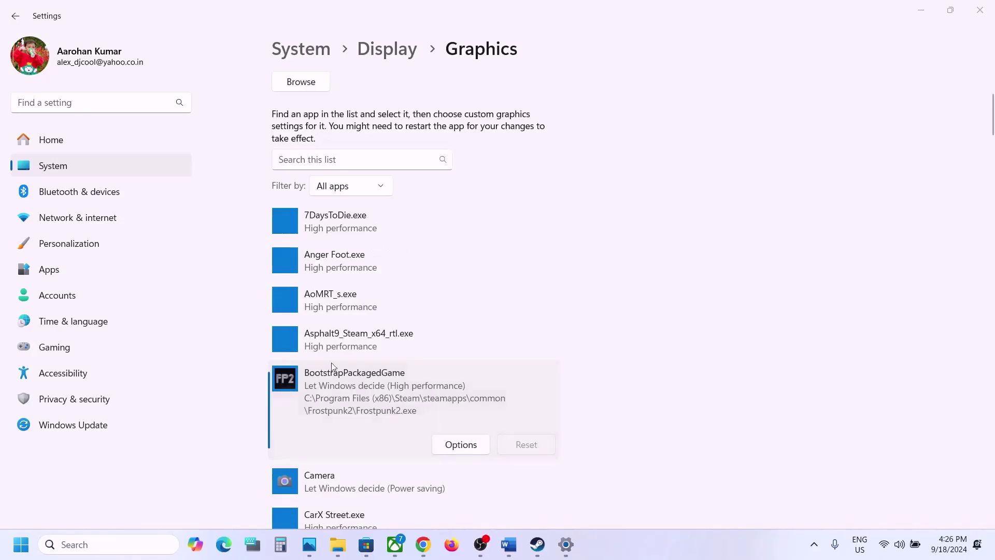
{"action": "left_click", "coordinate": [342, 414]}
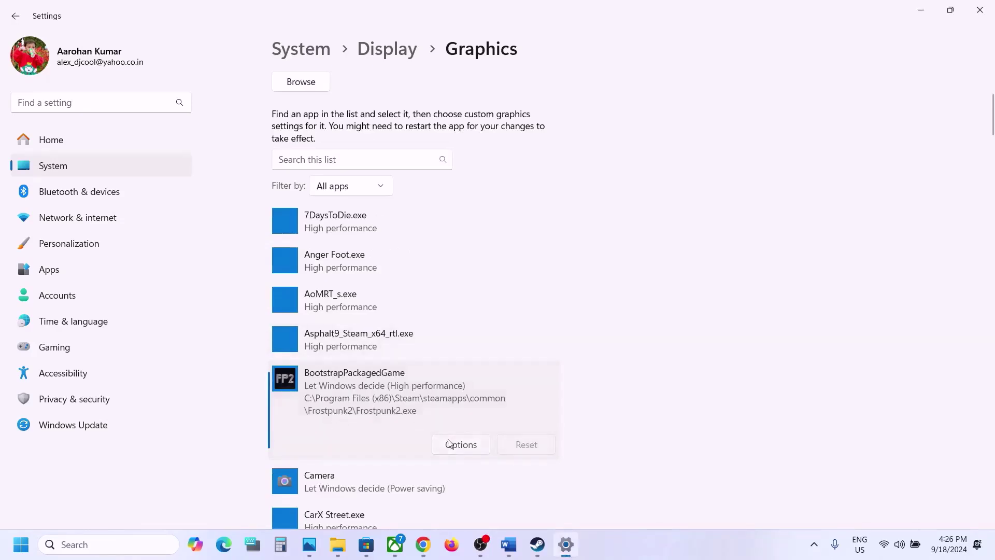
{"action": "left_click", "coordinate": [450, 444]}
{"action": "left_click", "coordinate": [410, 265]}
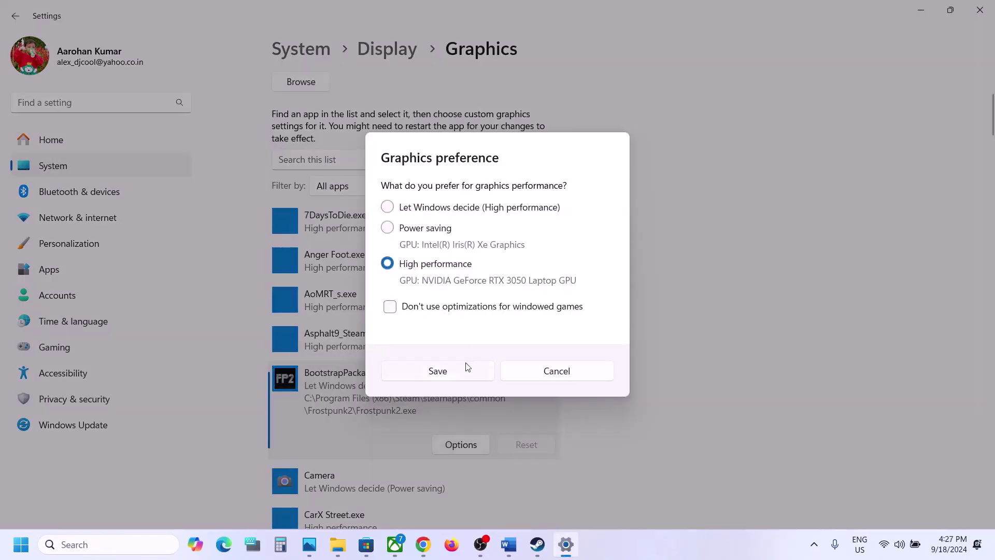
{"action": "left_click", "coordinate": [456, 371]}
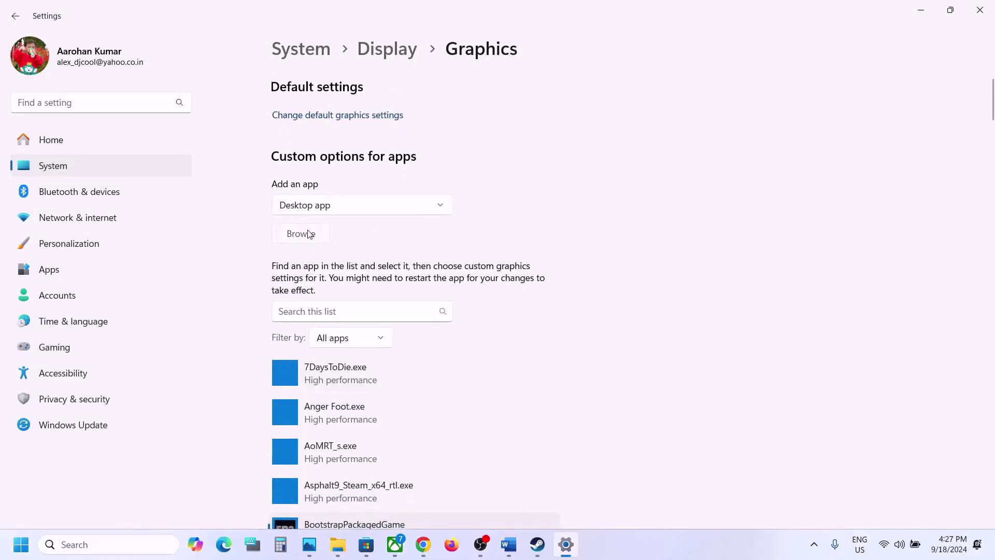
Add Frostpunk2-Win64-Shipping.exe from Frostpunk2\Binaries\Win64, set it to High performance, and close Settings
{"action": "left_click", "coordinate": [309, 234]}
{"action": "left_click", "coordinate": [153, 146]}
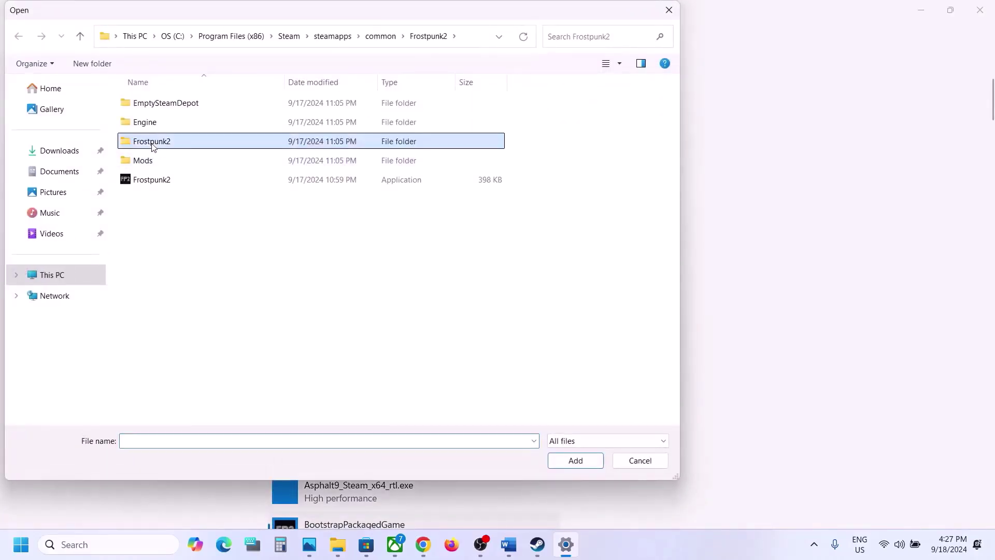
{"action": "double_click", "coordinate": [152, 144]}
{"action": "double_click", "coordinate": [152, 104]}
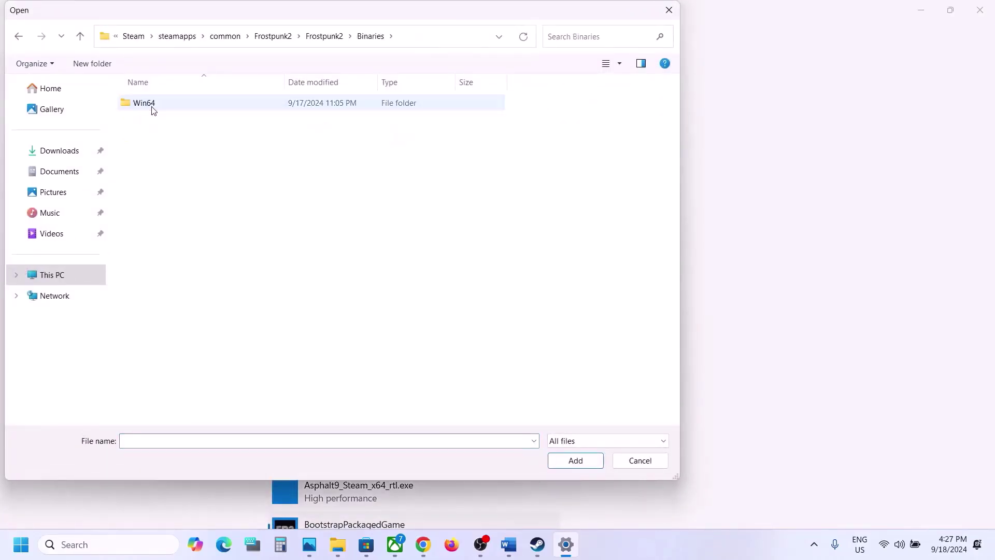
{"action": "double_click", "coordinate": [149, 103]}
{"action": "left_click", "coordinate": [185, 123]}
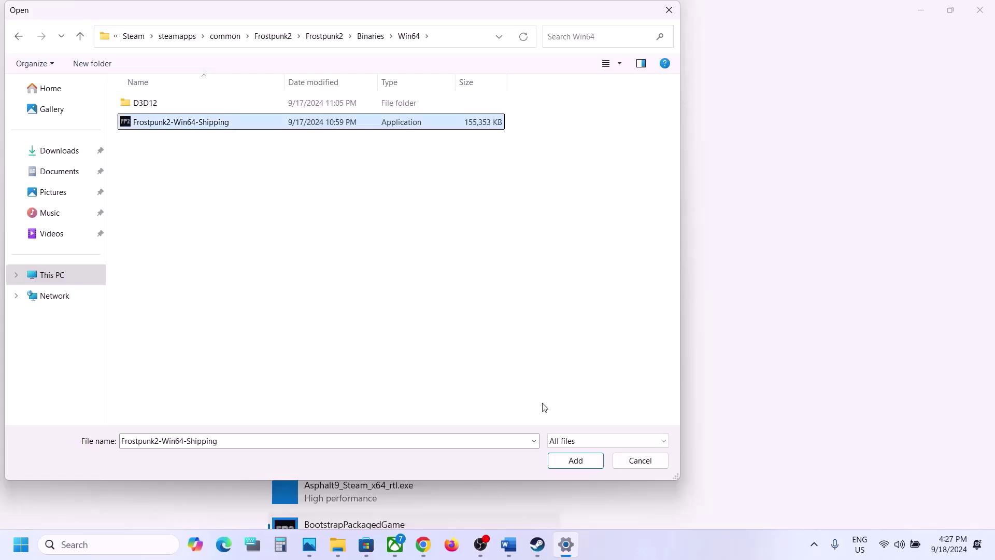
{"action": "left_click", "coordinate": [569, 461]}
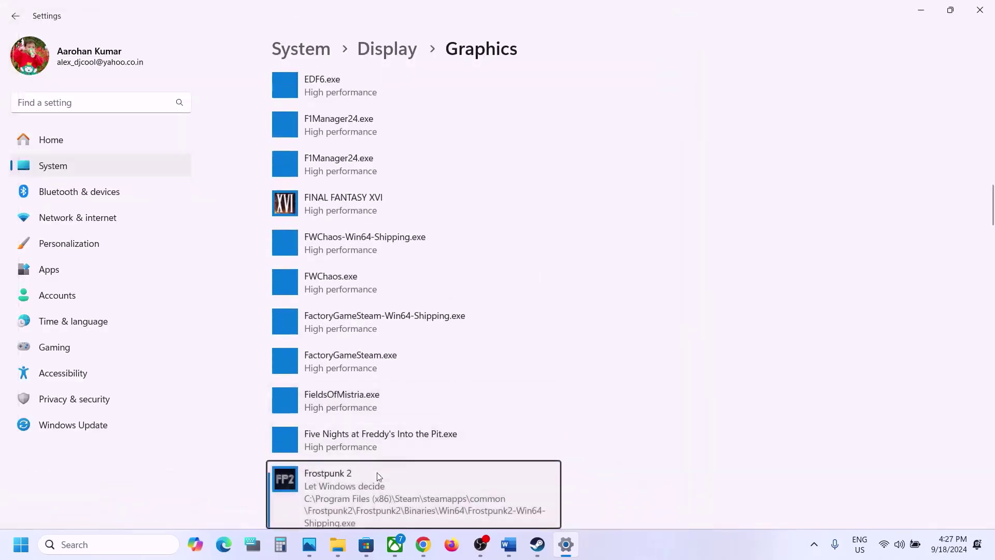
{"action": "left_click", "coordinate": [459, 422]}
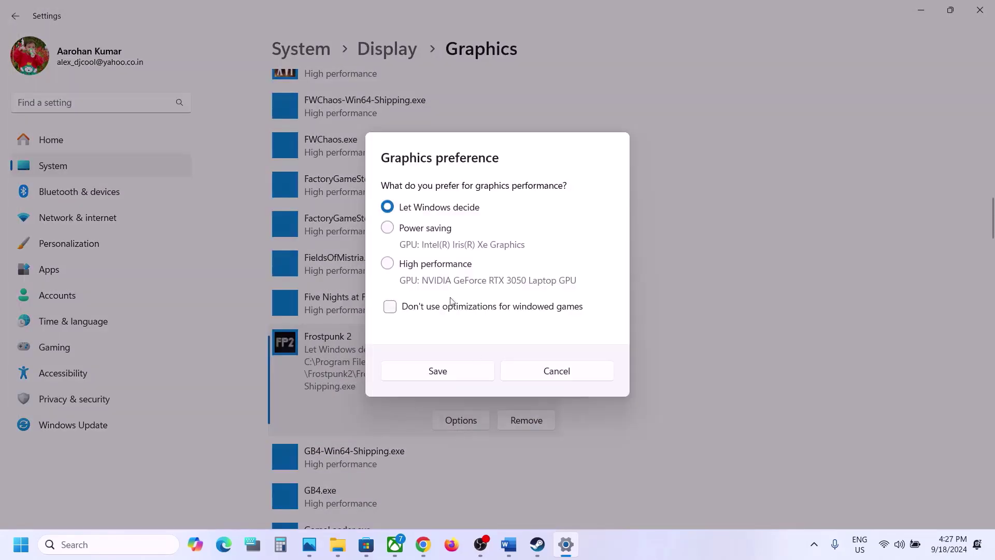
{"action": "left_click", "coordinate": [417, 268]}
{"action": "left_click", "coordinate": [438, 370]}
{"action": "left_click", "coordinate": [979, 10]}
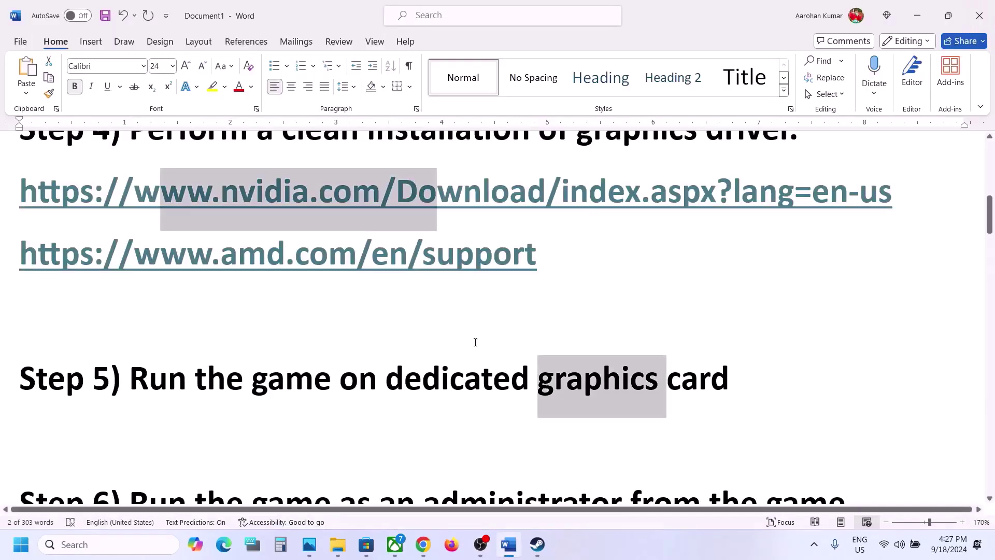
Highlight Step 6 in the notes, then open Frostpunk 2's local install folder from Steam
{"action": "scroll", "coordinate": [475, 340], "scroll_direction": "down", "scroll_amount": 5}
{"action": "left_click_drag", "start_coordinate": [162, 320], "coordinate": [275, 377]}
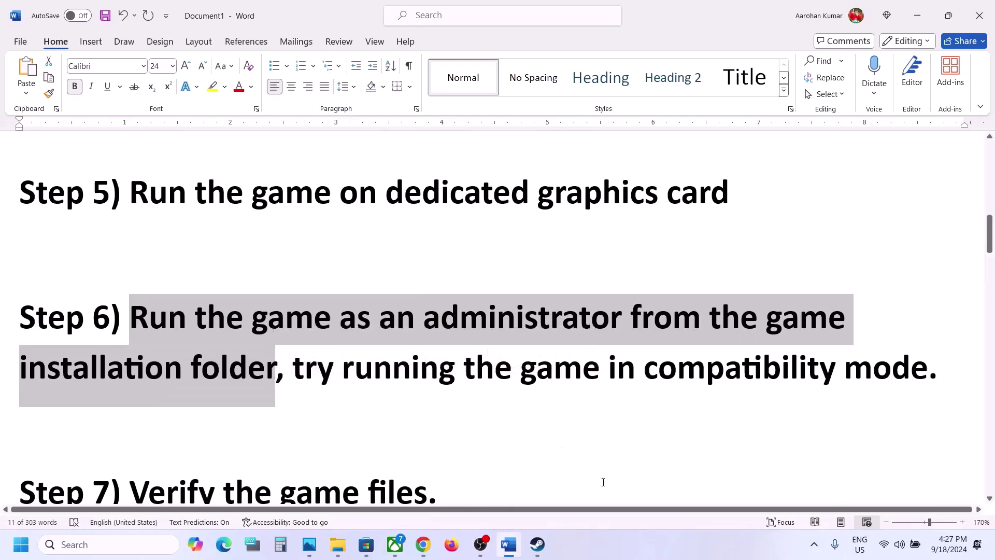
{"action": "left_click", "coordinate": [538, 545]}
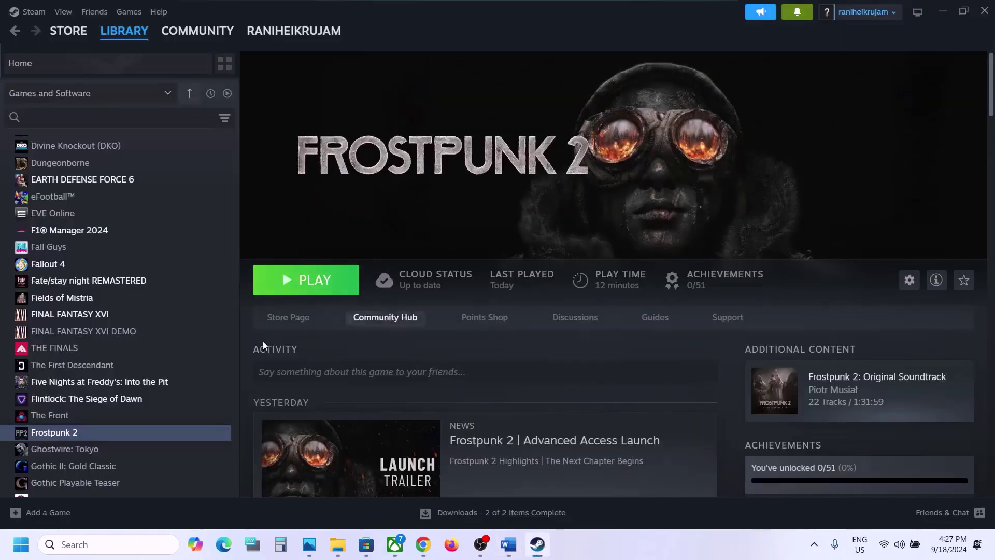
{"action": "right_click", "coordinate": [139, 433]}
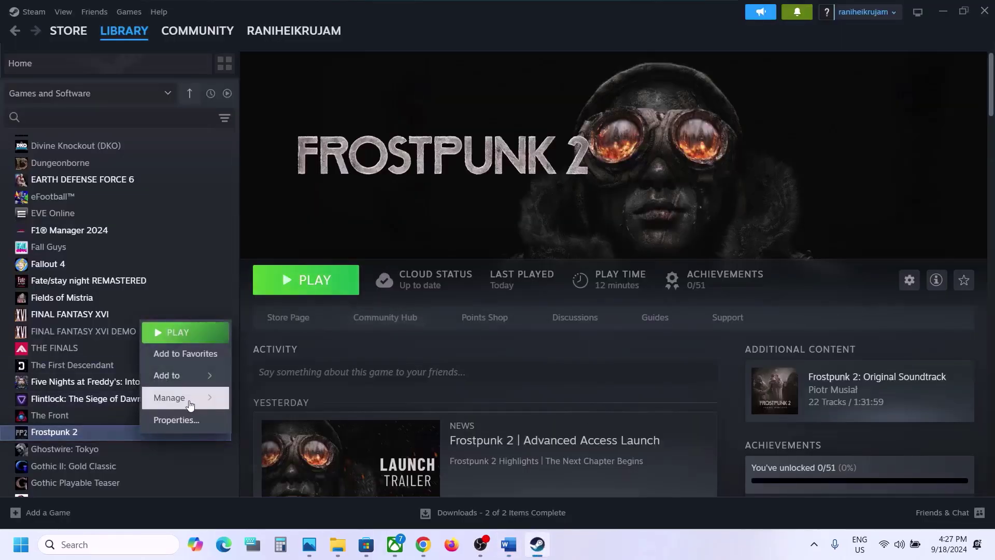
{"action": "mouse_move", "coordinate": [176, 398]}
{"action": "left_click", "coordinate": [310, 423]}
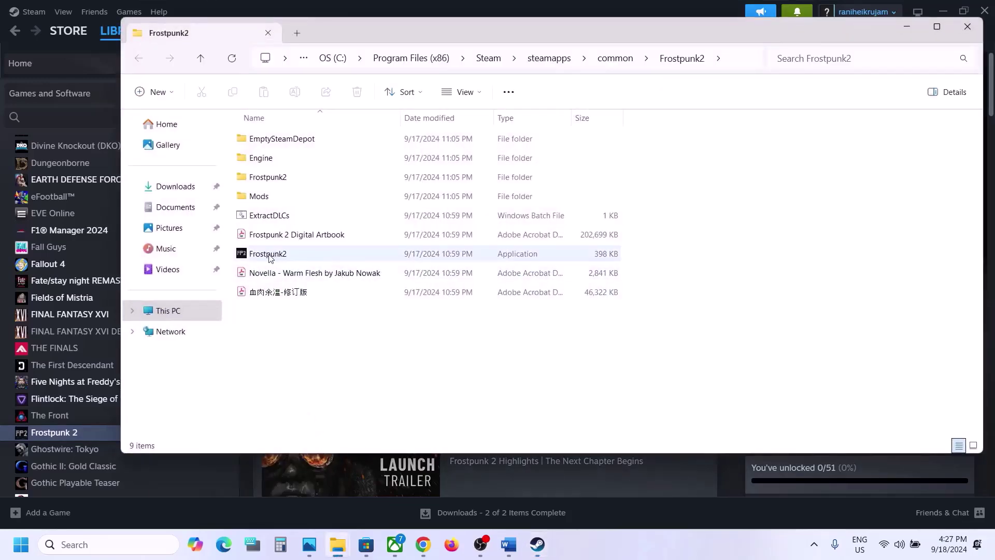
Set Frostpunk2.exe to always run as administrator
{"action": "left_click", "coordinate": [270, 258]}
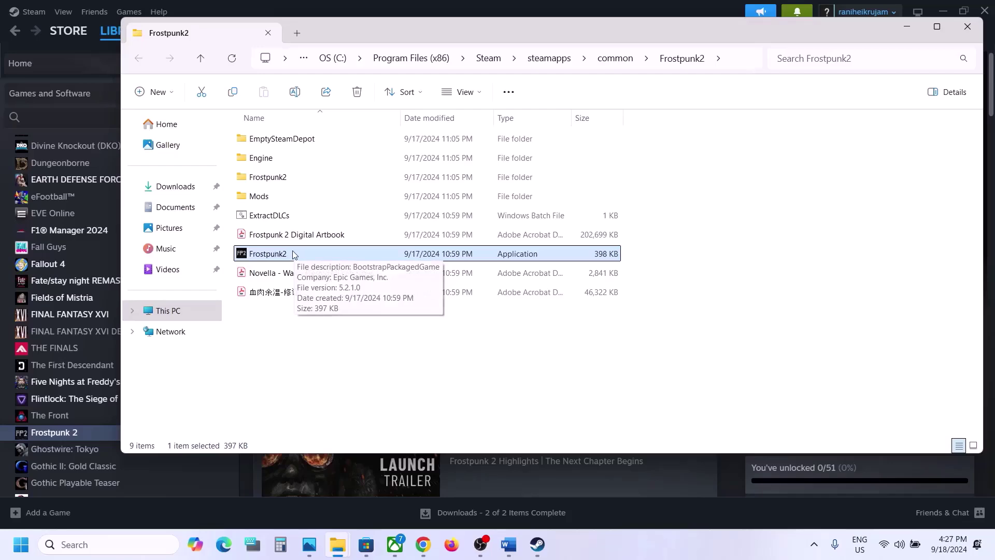
{"action": "right_click", "coordinate": [294, 254]}
{"action": "left_click", "coordinate": [357, 340]}
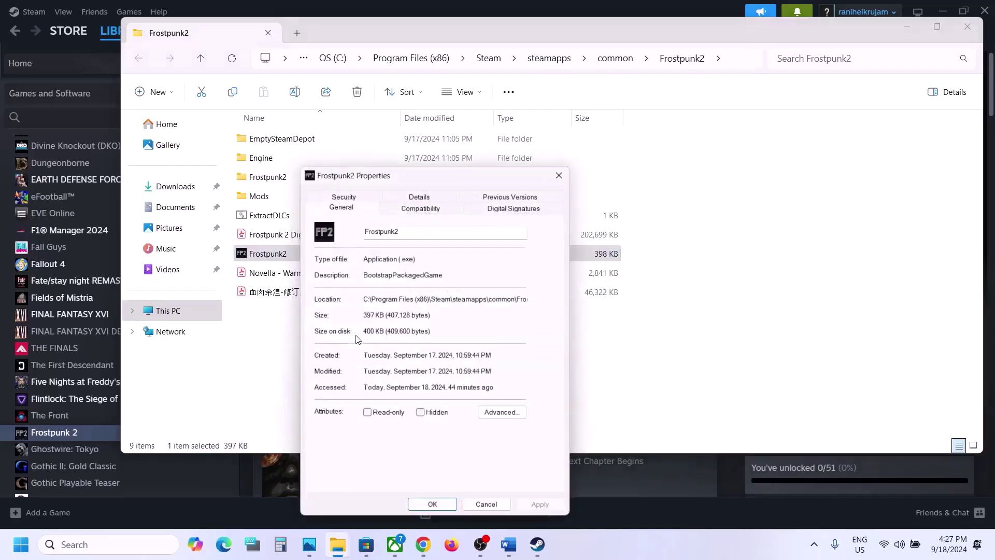
{"action": "left_click", "coordinate": [415, 207]}
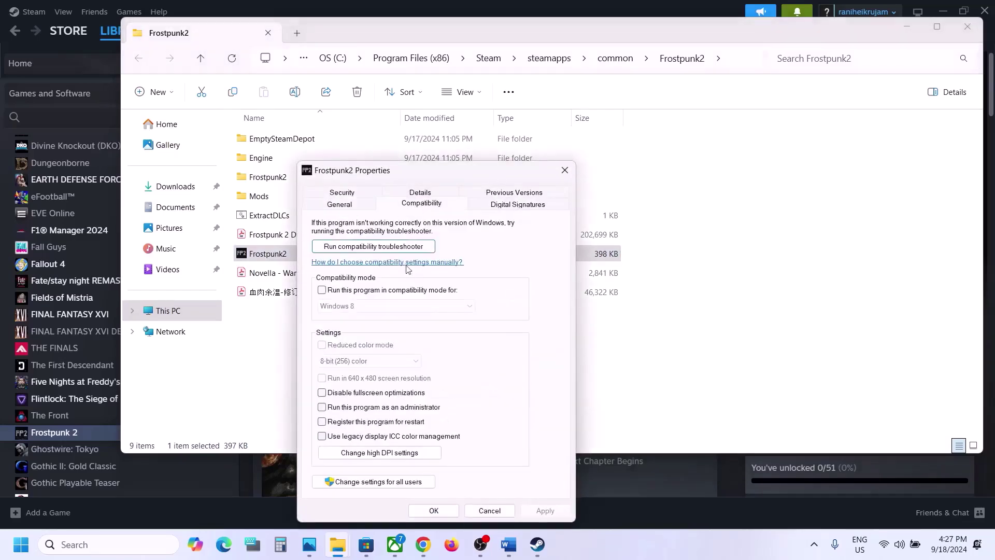
{"action": "left_click", "coordinate": [322, 408]}
{"action": "left_click", "coordinate": [543, 511]}
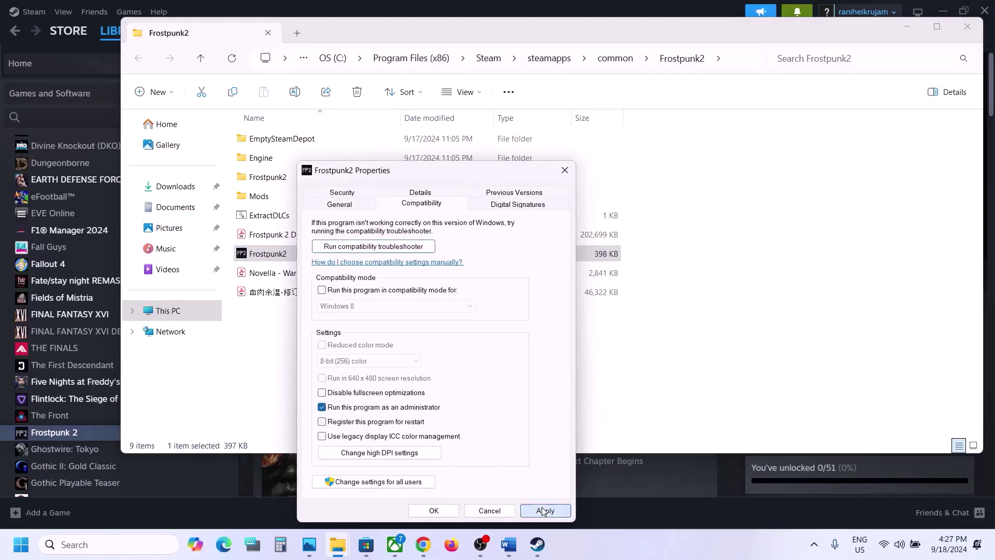
{"action": "left_click", "coordinate": [434, 511]}
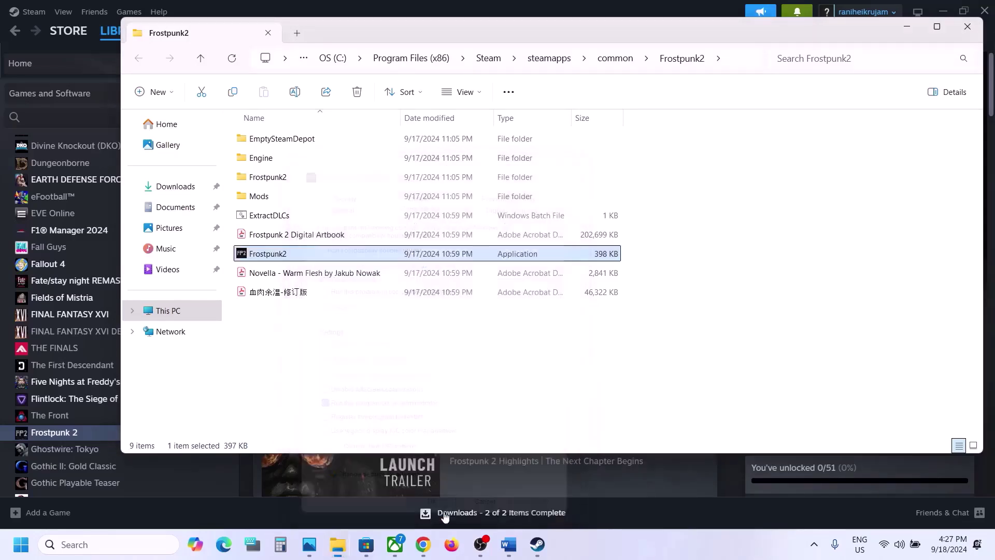
Turn on compatibility mode for Frostpunk2.exe
{"action": "right_click", "coordinate": [303, 257]}
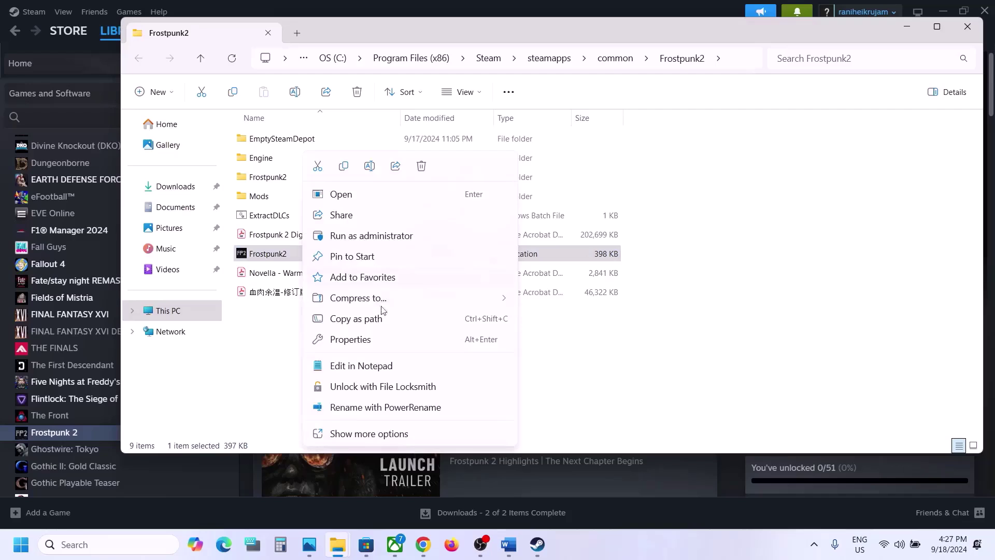
{"action": "left_click", "coordinate": [369, 341]}
{"action": "left_click", "coordinate": [412, 205]}
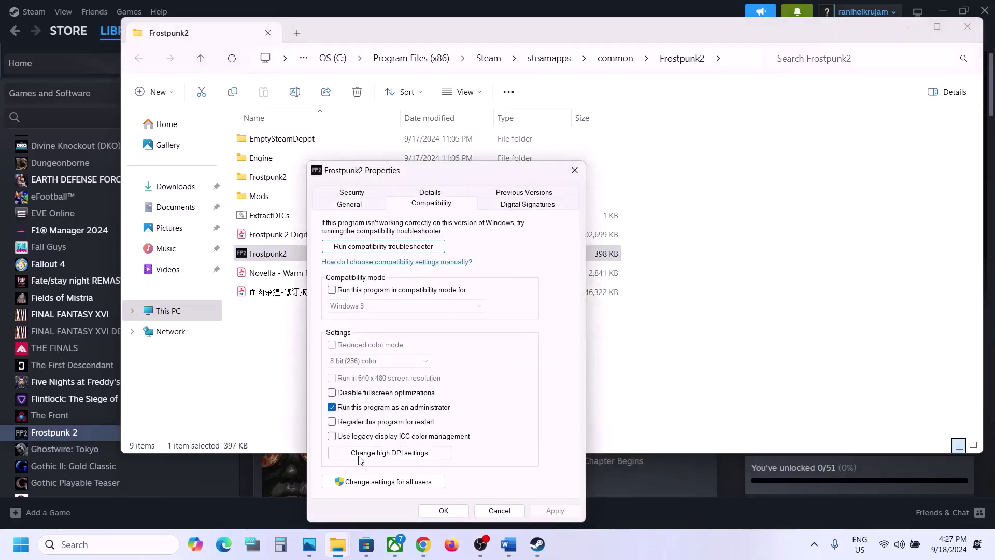
{"action": "left_click", "coordinate": [332, 290]}
{"action": "left_click", "coordinate": [441, 512]}
Choose Windows 7 compatibility and disable fullscreen optimizations for Frostpunk2.exe
{"action": "right_click", "coordinate": [298, 257]}
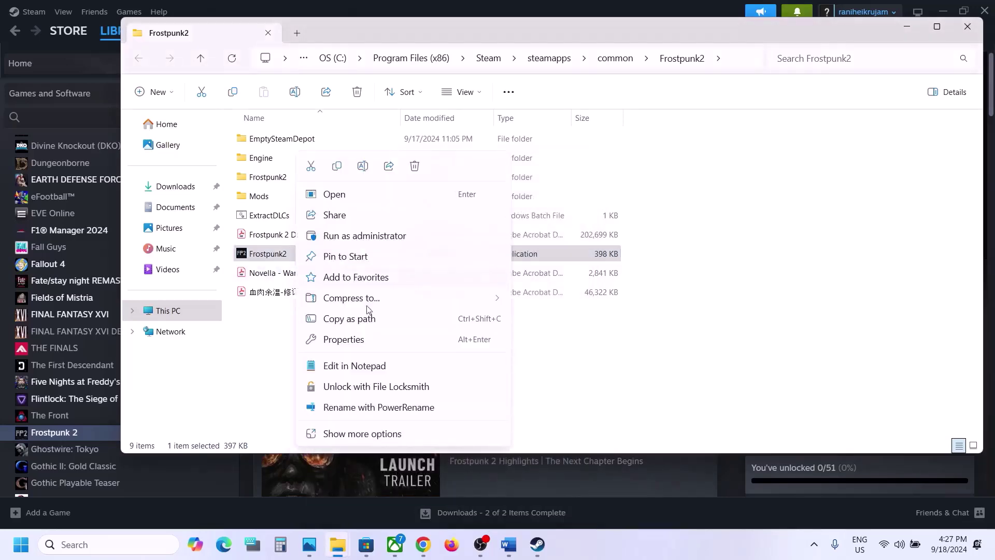
{"action": "left_click", "coordinate": [356, 340]}
{"action": "left_click", "coordinate": [402, 206]}
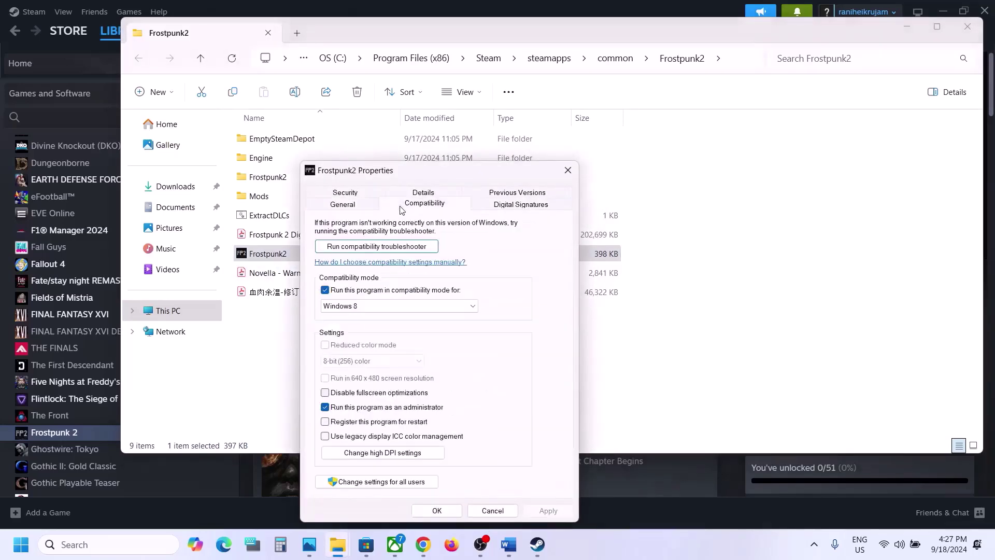
{"action": "left_click", "coordinate": [356, 309]}
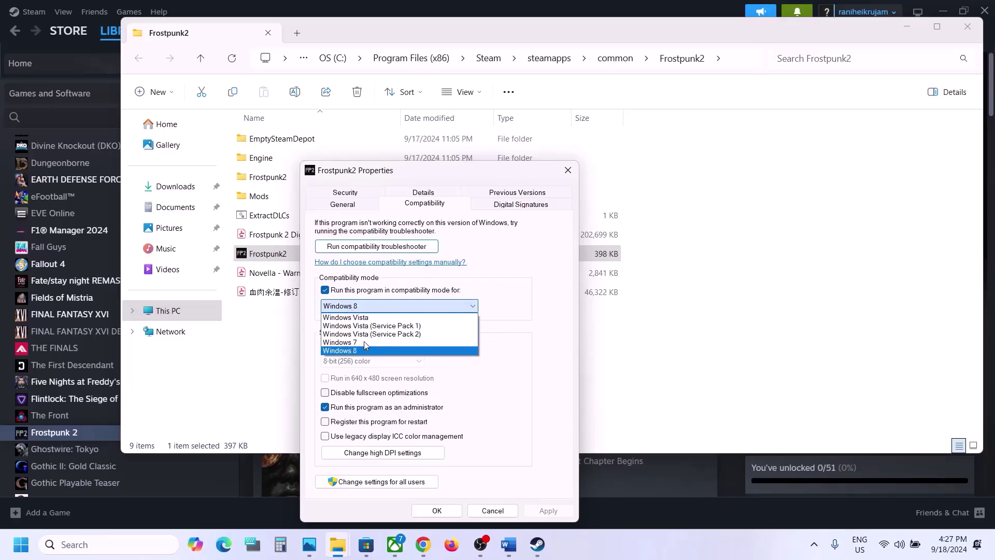
{"action": "left_click", "coordinate": [364, 341]}
{"action": "left_click", "coordinate": [543, 513]}
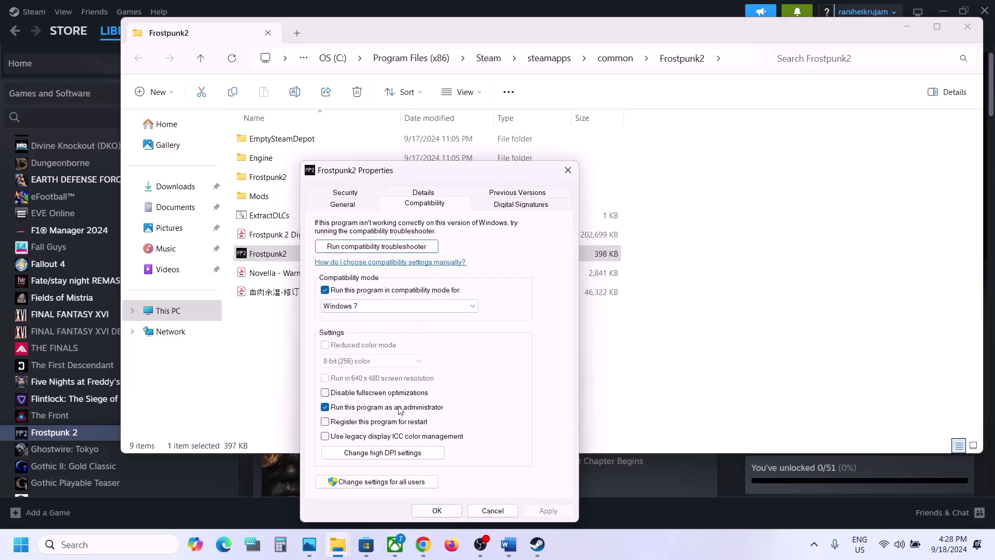
{"action": "left_click", "coordinate": [326, 393]}
{"action": "left_click", "coordinate": [548, 511]}
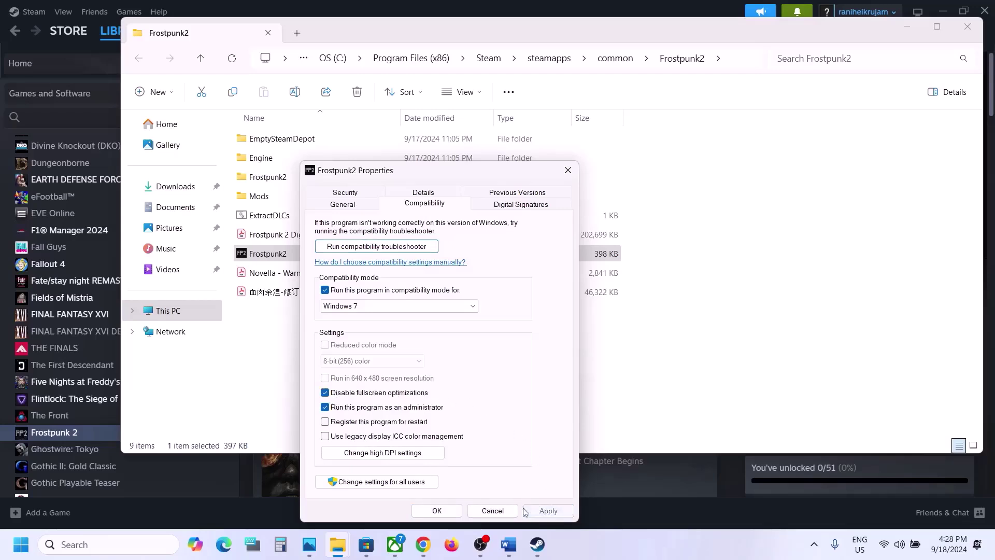
{"action": "left_click", "coordinate": [448, 512]}
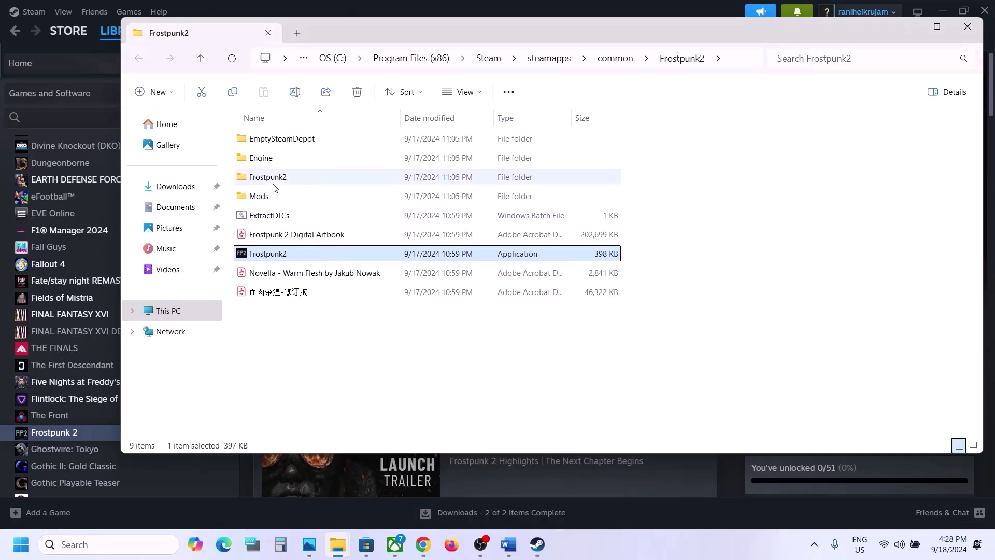
{"action": "left_click", "coordinate": [274, 182]}
In Frostpunk2\Binaries\Win64, set Frostpunk2-Win64-Shipping to run as administrator
{"action": "double_click", "coordinate": [273, 182]}
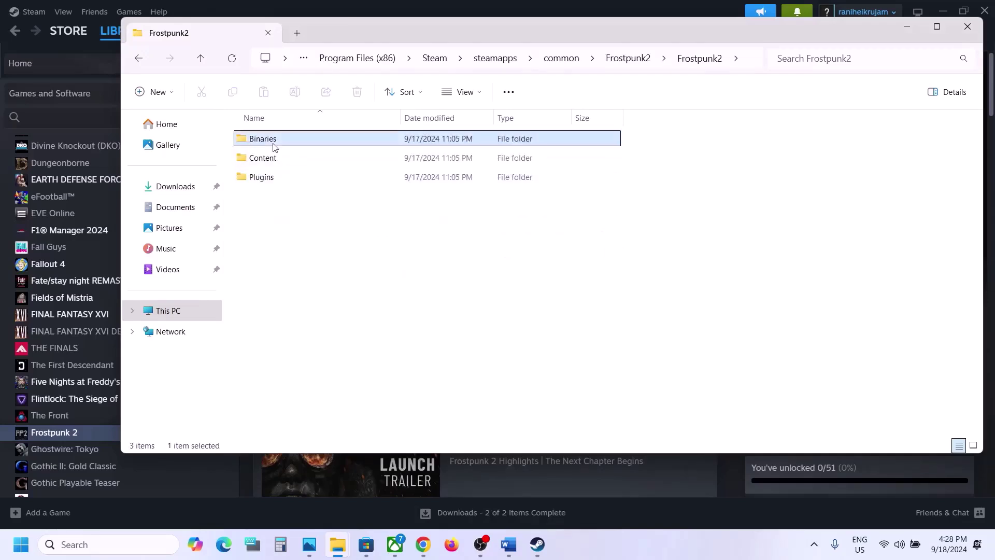
{"action": "double_click", "coordinate": [274, 145]}
{"action": "double_click", "coordinate": [274, 145]}
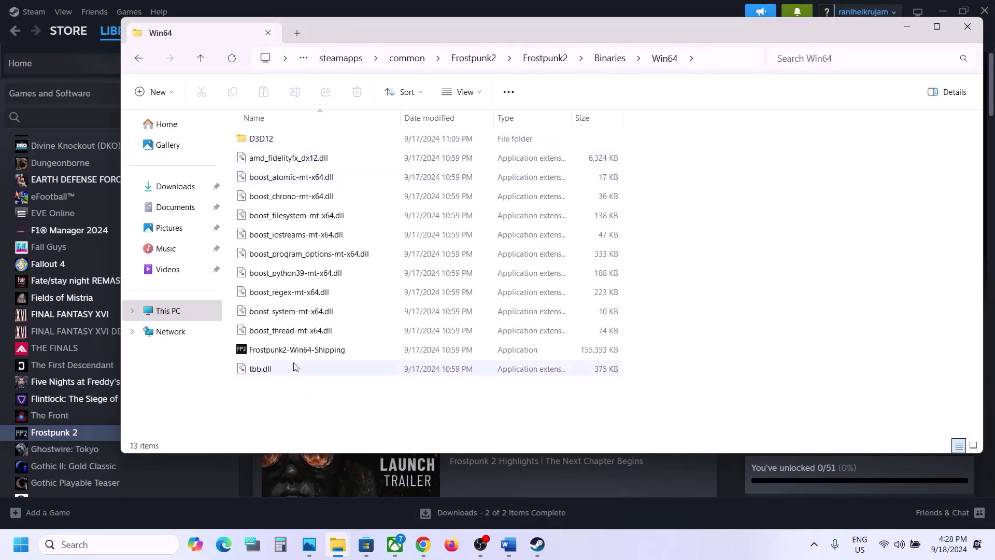
{"action": "left_click", "coordinate": [288, 352]}
{"action": "right_click", "coordinate": [288, 353]}
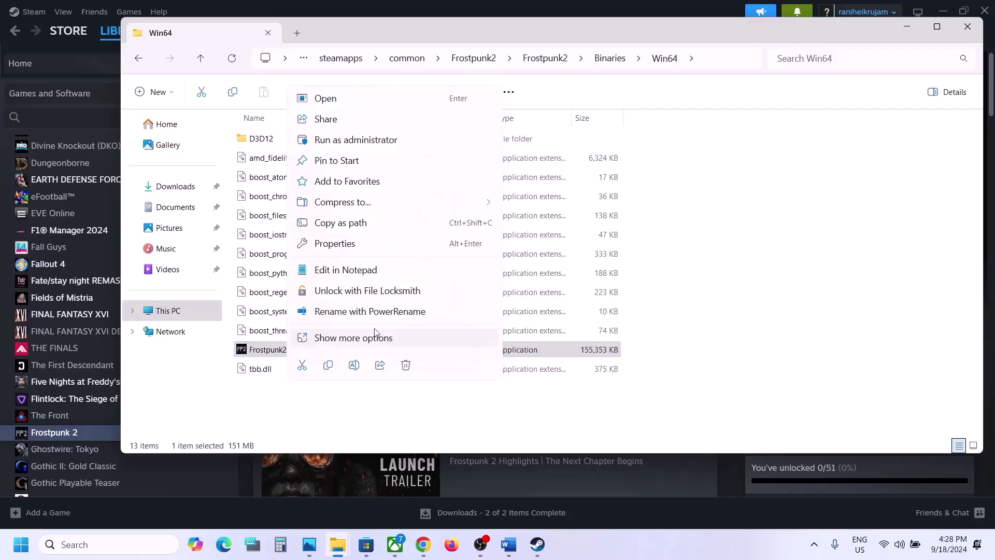
{"action": "left_click", "coordinate": [331, 243]}
{"action": "left_click", "coordinate": [402, 207]}
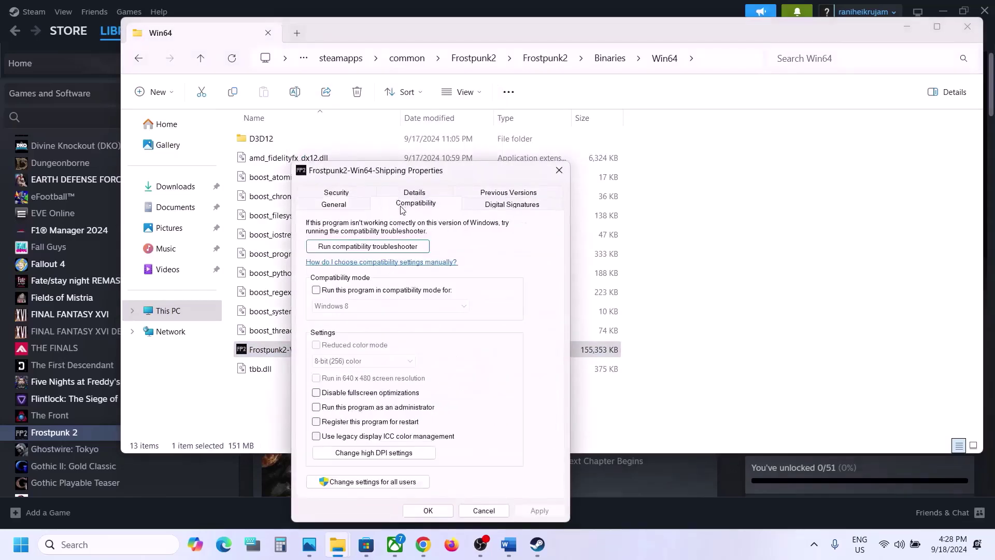
{"action": "left_click", "coordinate": [316, 408]}
{"action": "left_click", "coordinate": [539, 511]}
{"action": "left_click", "coordinate": [428, 510]}
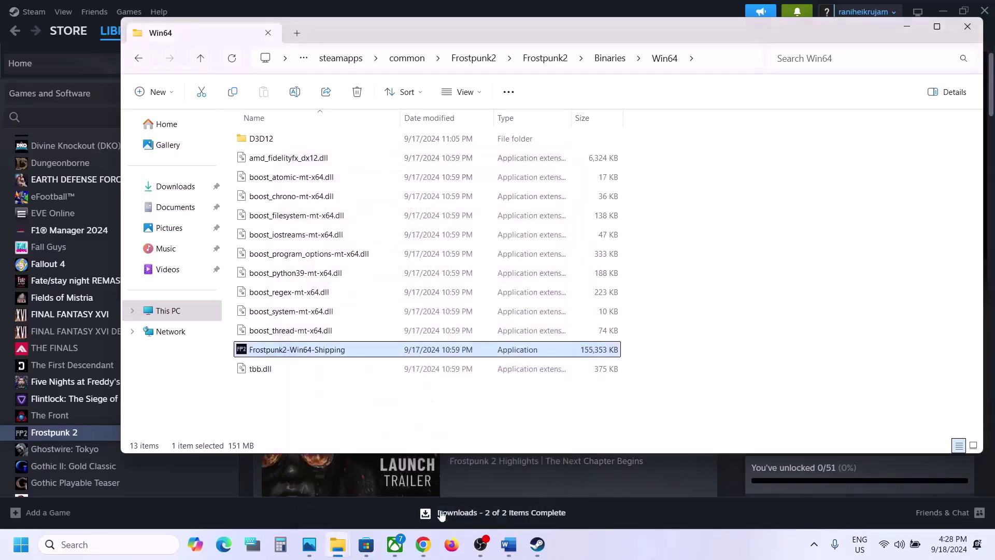
Give Frostpunk2-Win64-Shipping Windows 7 compatibility mode with fullscreen optimizations disabled
{"action": "right_click", "coordinate": [299, 356]}
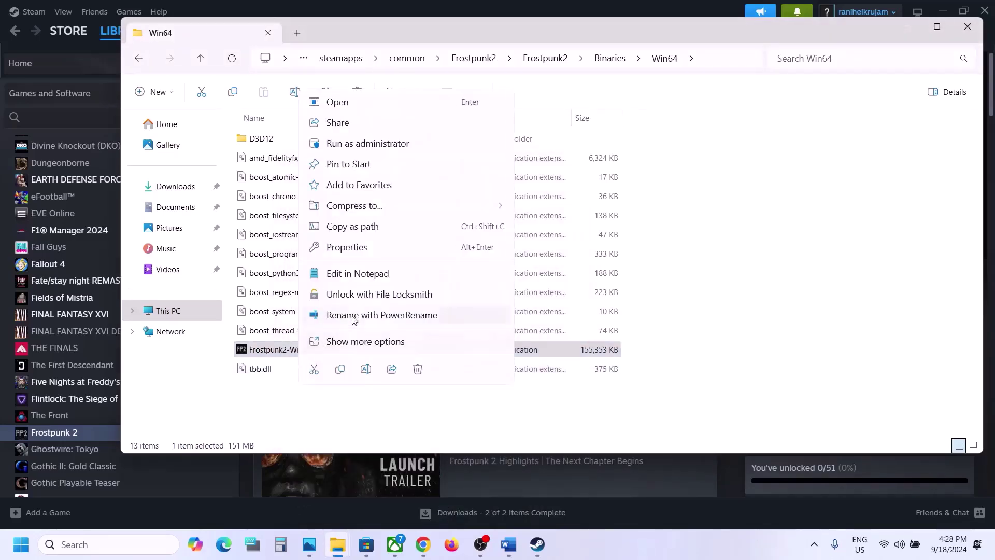
{"action": "left_click", "coordinate": [341, 248]}
{"action": "left_click", "coordinate": [394, 206]}
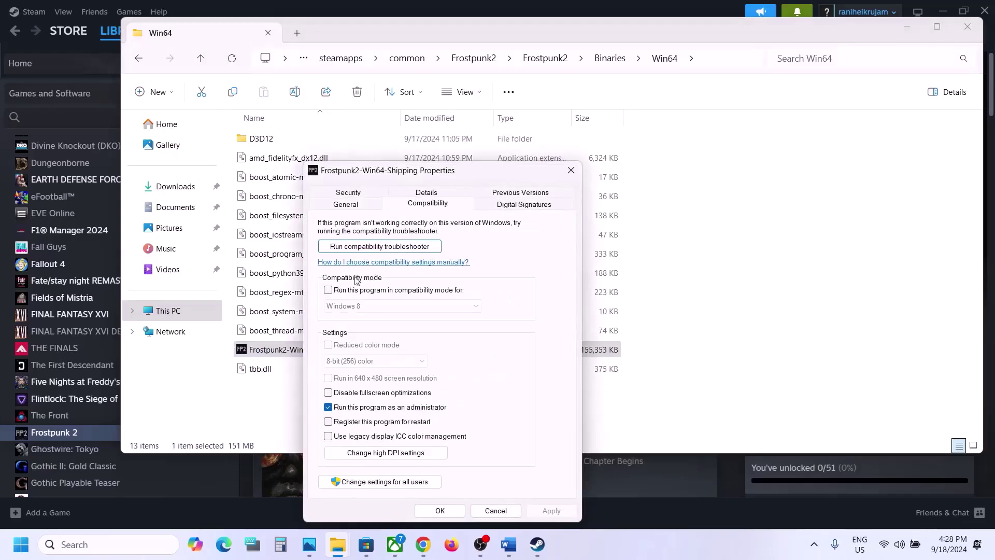
{"action": "left_click", "coordinate": [328, 291]}
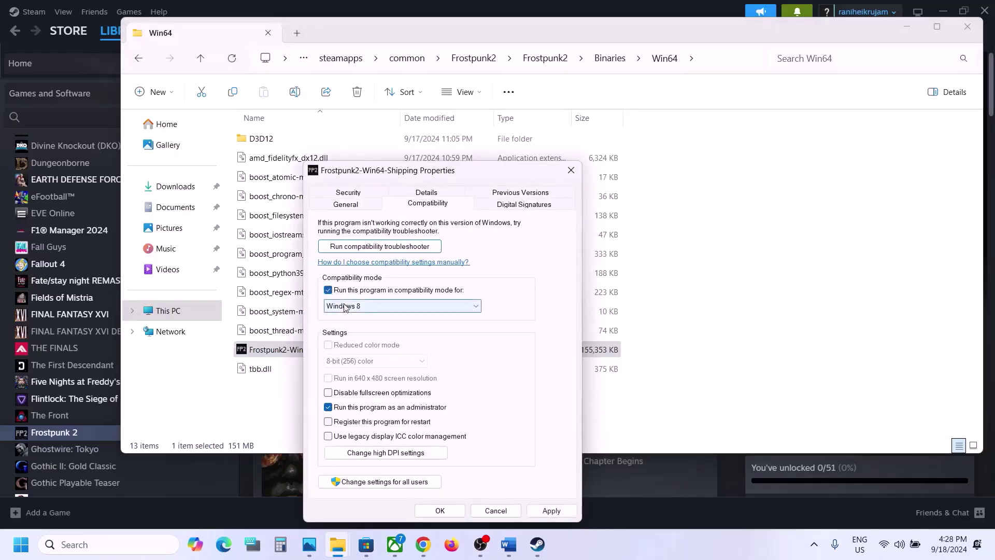
{"action": "left_click", "coordinate": [552, 511]}
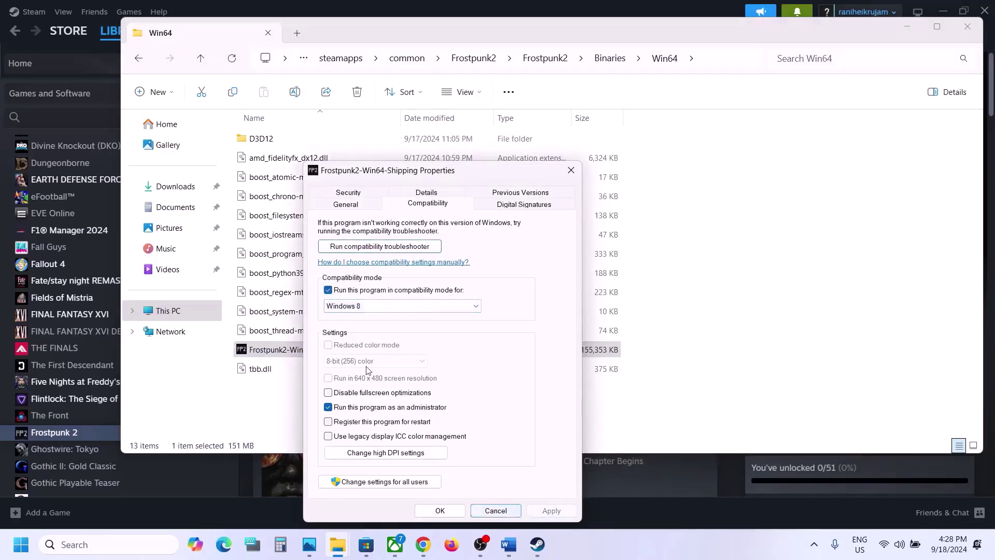
{"action": "left_click", "coordinate": [345, 306]}
{"action": "left_click", "coordinate": [357, 343]}
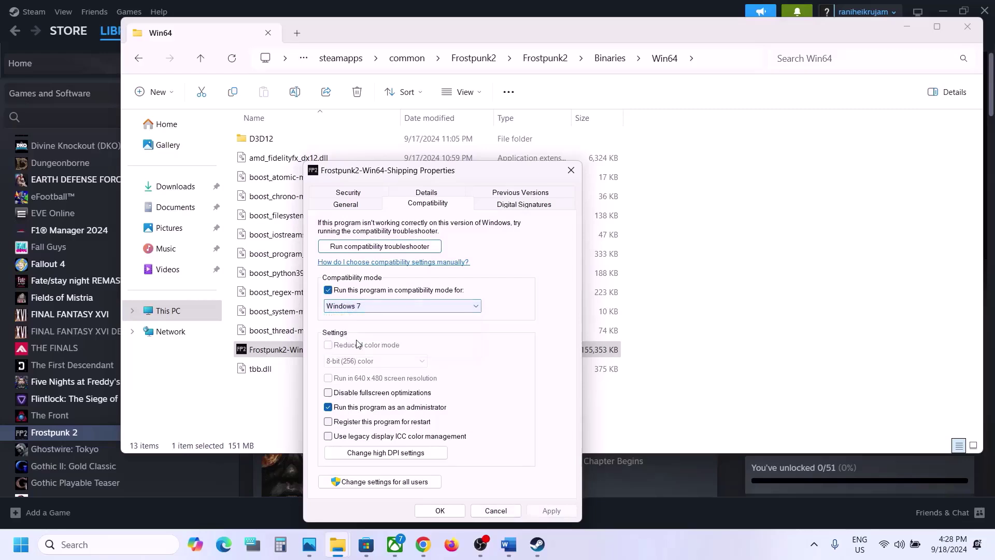
{"action": "left_click", "coordinate": [551, 511]}
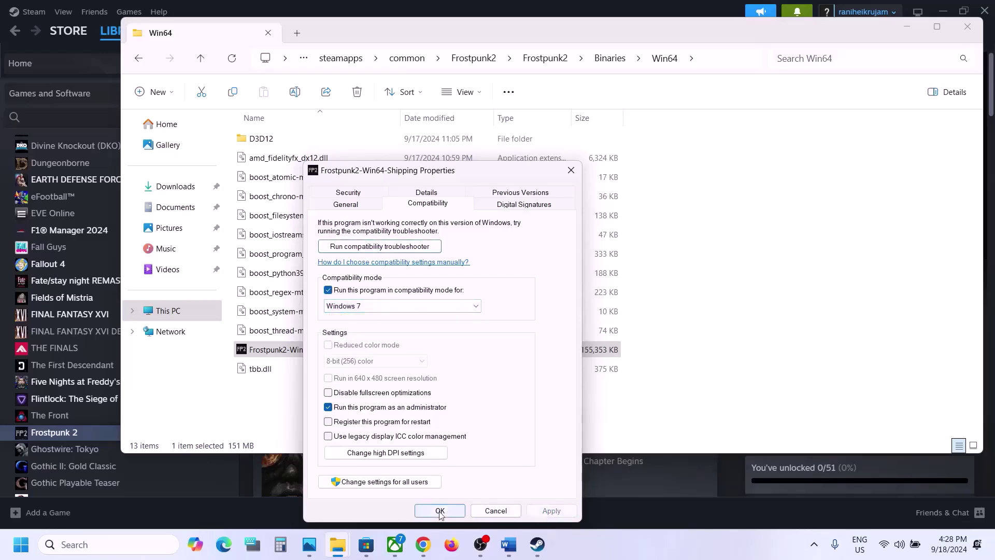
{"action": "left_click", "coordinate": [327, 394]}
{"action": "left_click", "coordinate": [551, 510]}
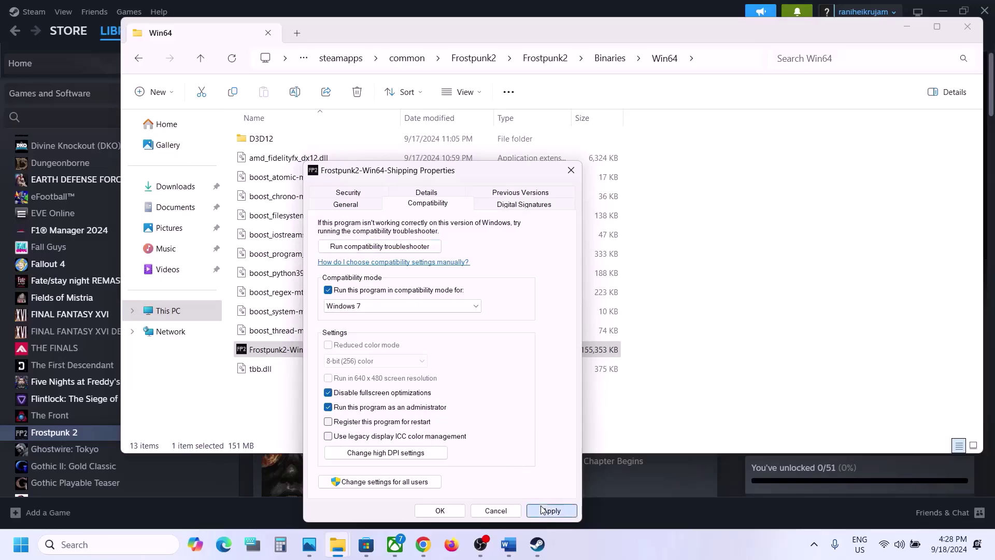
{"action": "left_click", "coordinate": [440, 511]}
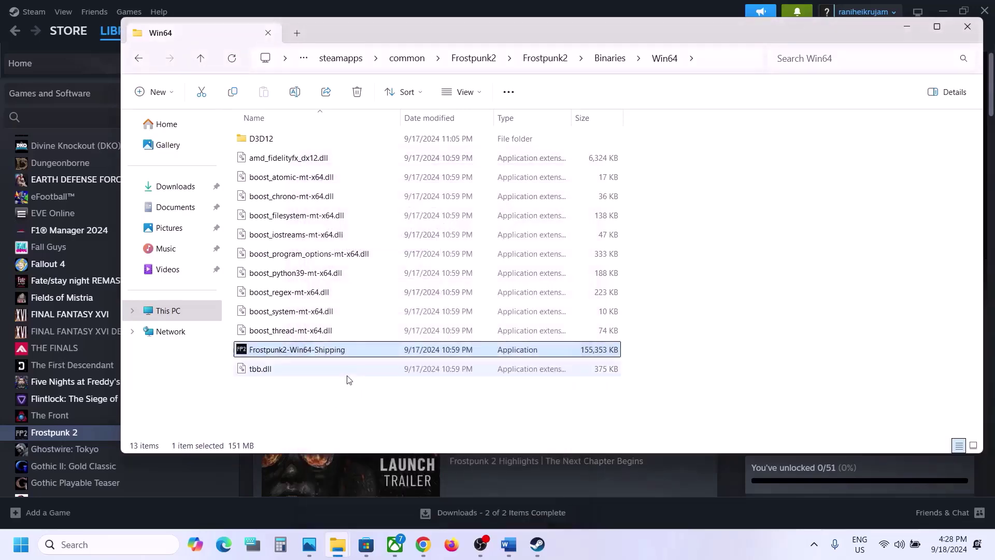
Turn off compatibility mode for Frostpunk2-Win64-Shipping and apply
{"action": "right_click", "coordinate": [335, 351]}
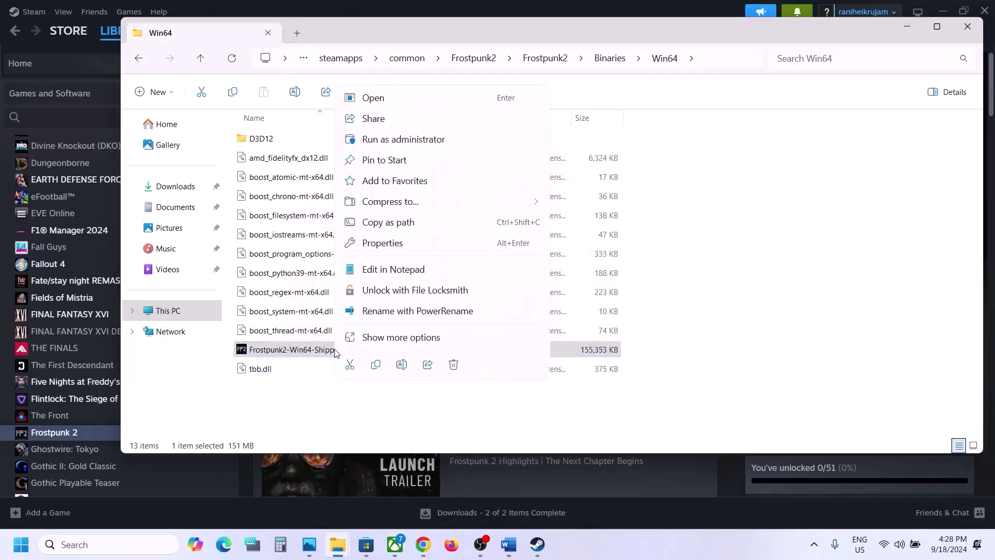
{"action": "left_click", "coordinate": [394, 242]}
{"action": "left_click", "coordinate": [442, 206]}
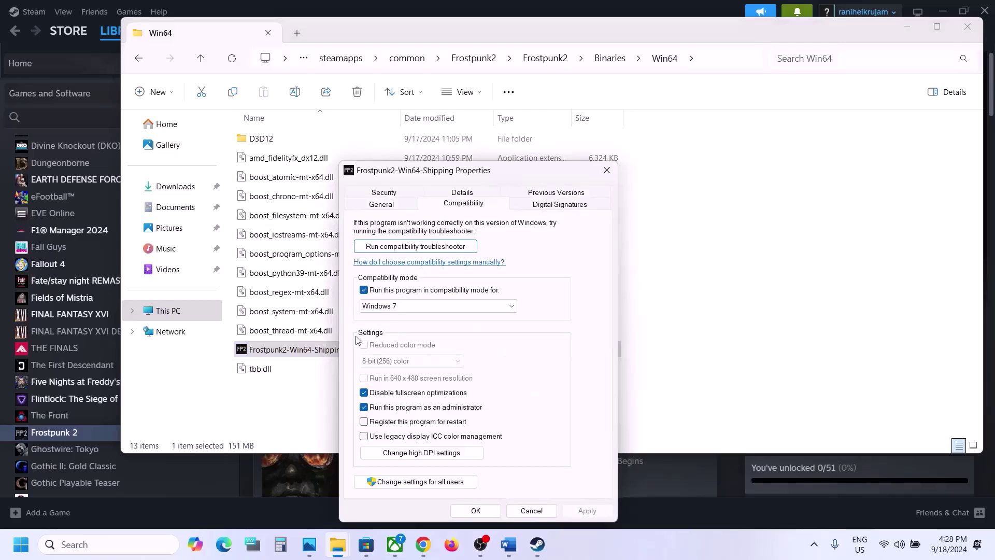
{"action": "left_click", "coordinate": [364, 290]}
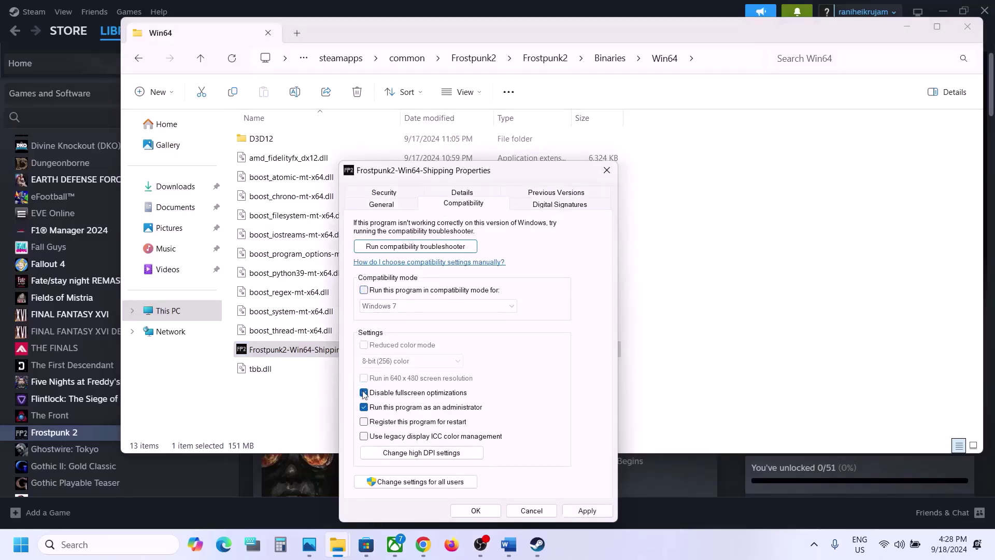
{"action": "left_click", "coordinate": [583, 511]}
{"action": "left_click", "coordinate": [475, 511]}
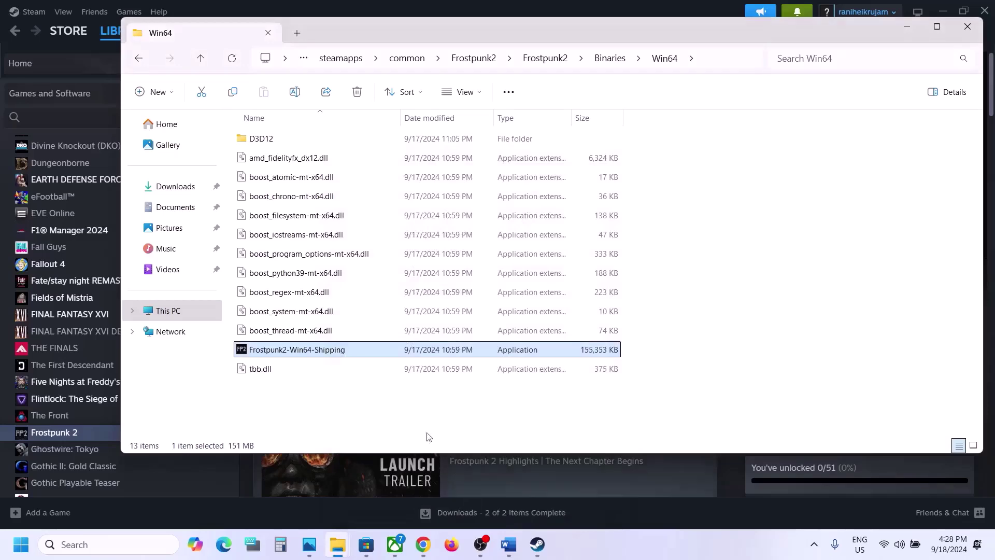
Override high DPI scaling with scaling performed by Application for Frostpunk2-Win64-Shipping
{"action": "right_click", "coordinate": [327, 356]}
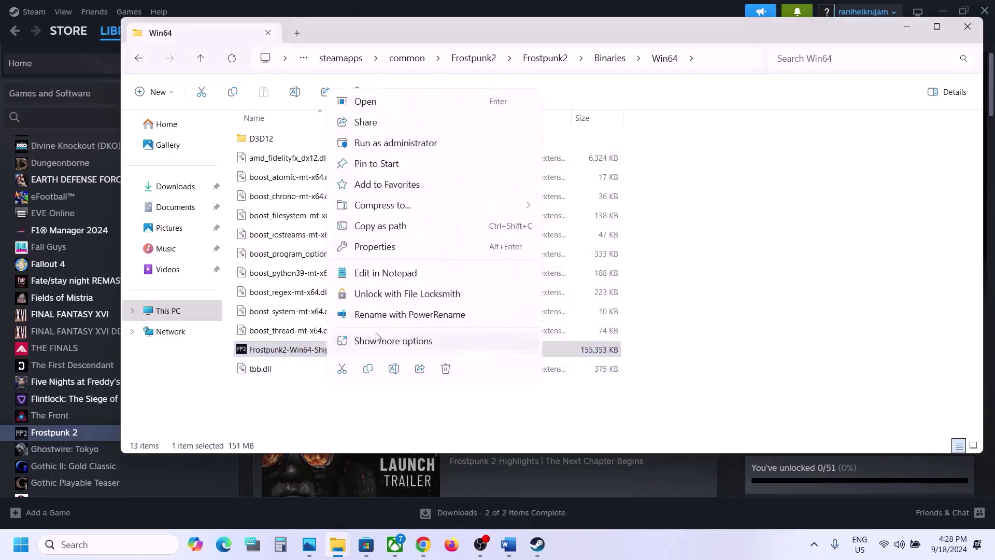
{"action": "left_click", "coordinate": [375, 247]}
{"action": "left_click", "coordinate": [436, 206]}
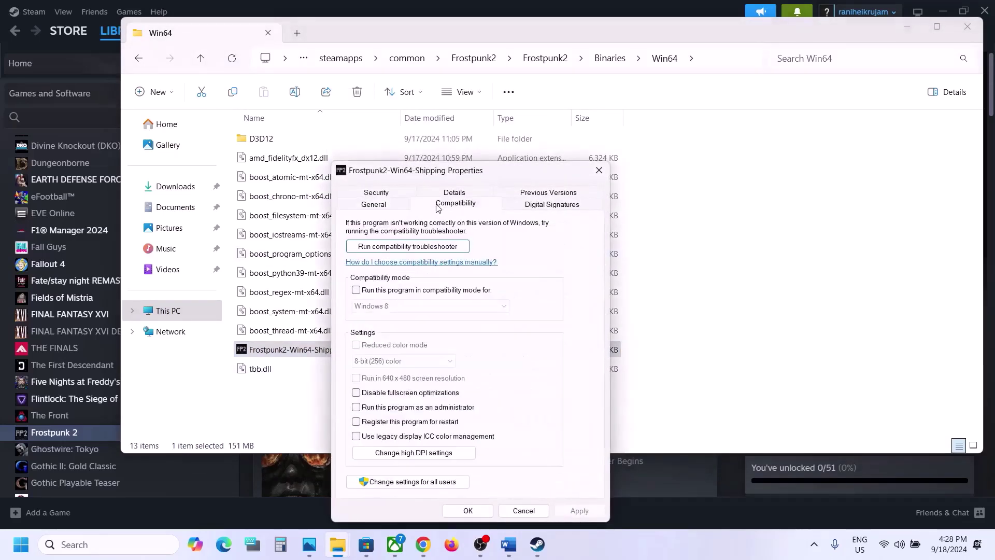
{"action": "left_click", "coordinate": [422, 456]}
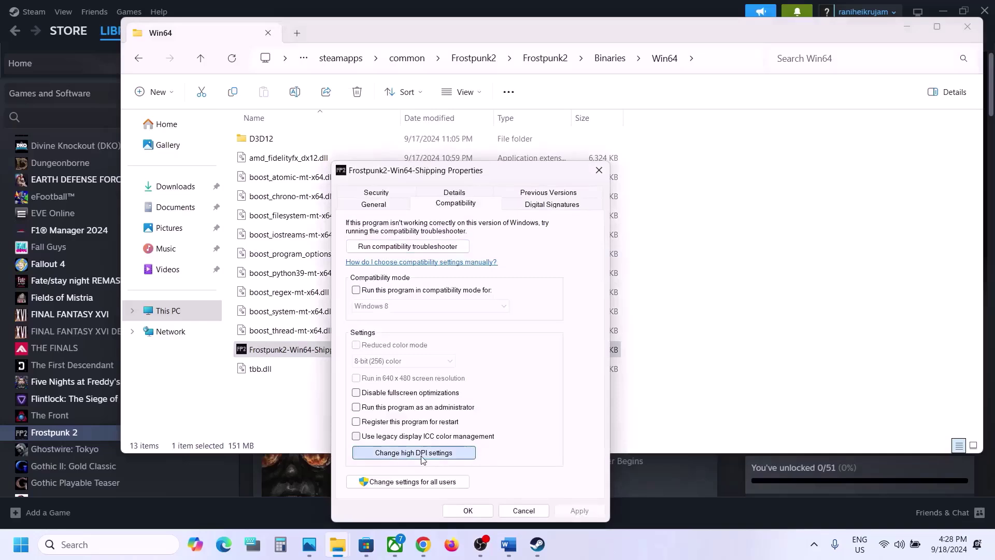
{"action": "left_click", "coordinate": [390, 417]}
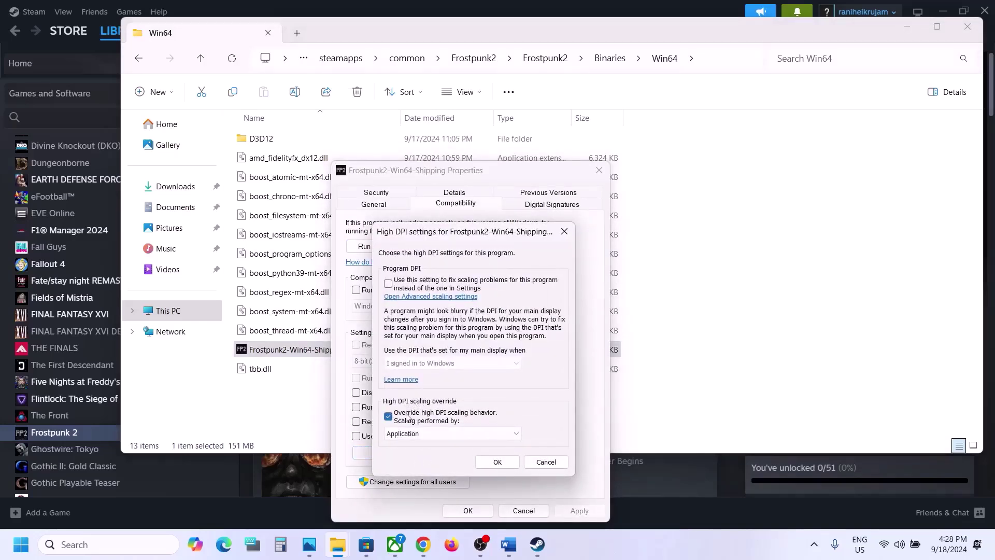
{"action": "left_click", "coordinate": [448, 437]}
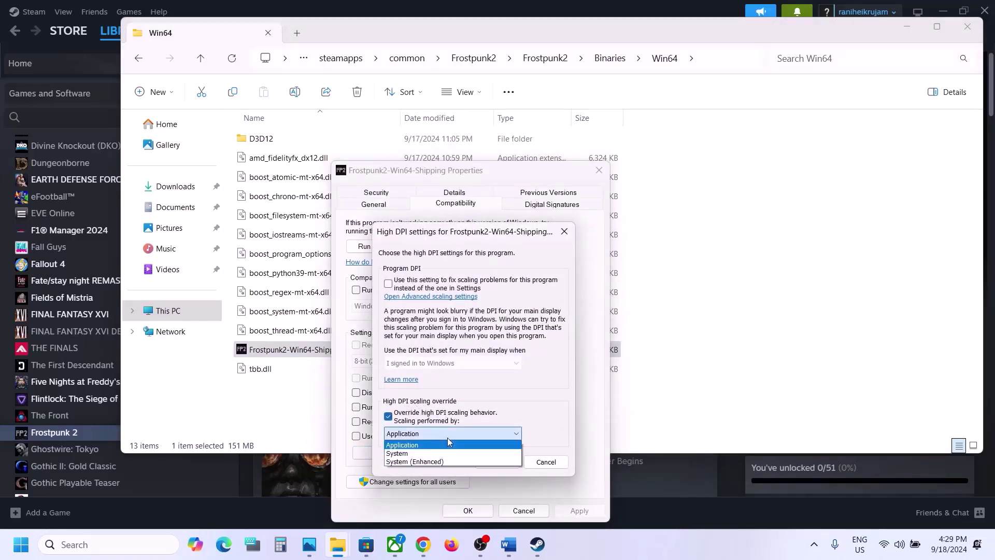
{"action": "left_click", "coordinate": [438, 447]}
{"action": "left_click", "coordinate": [493, 462]}
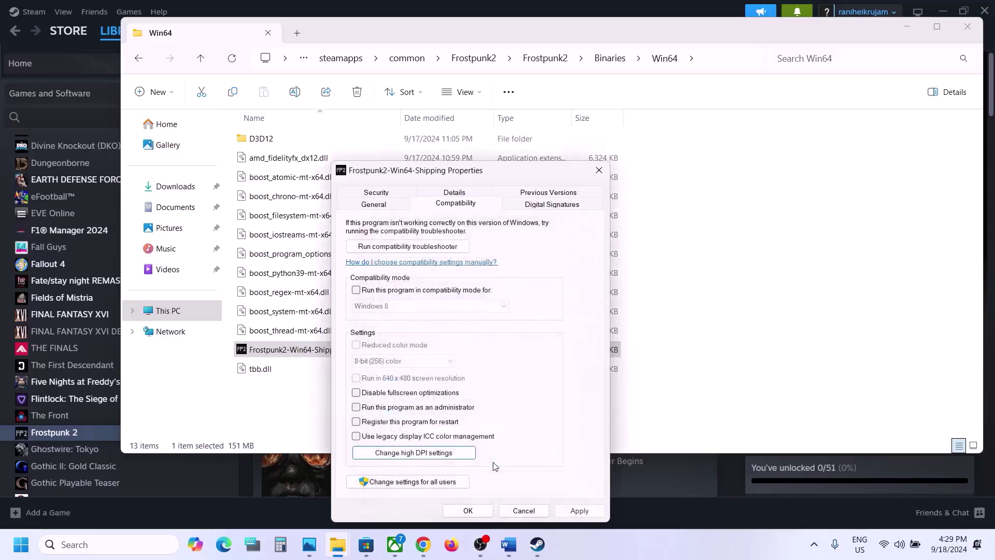
Apply the high DPI override, recheck it in Compatibility, save, and close File Explorer
{"action": "left_click", "coordinate": [575, 510]}
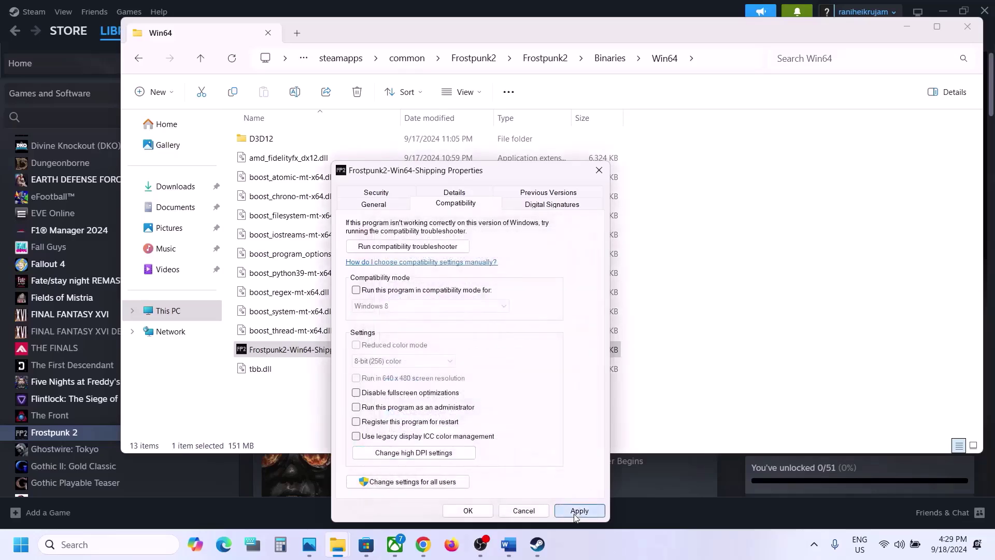
{"action": "left_click", "coordinate": [468, 512]}
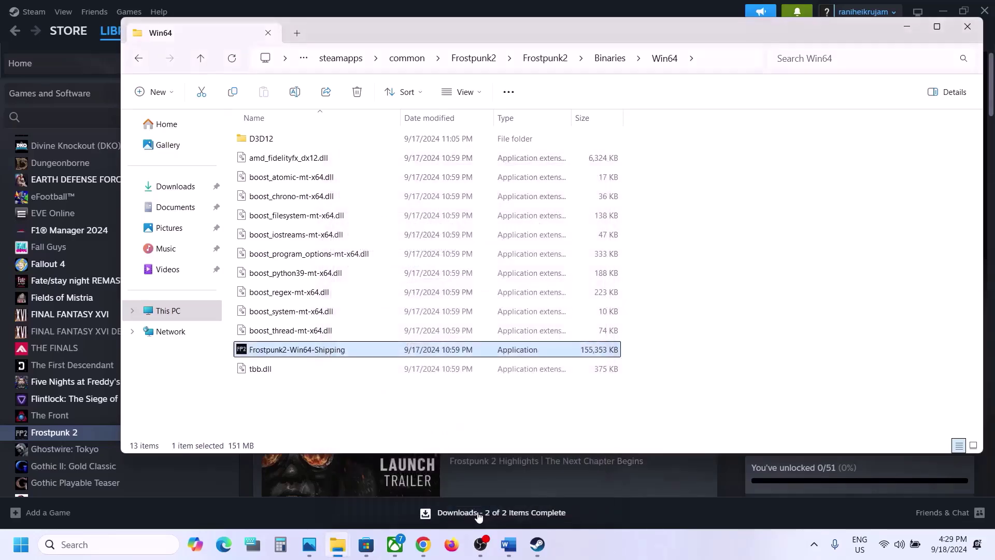
{"action": "right_click", "coordinate": [338, 359]}
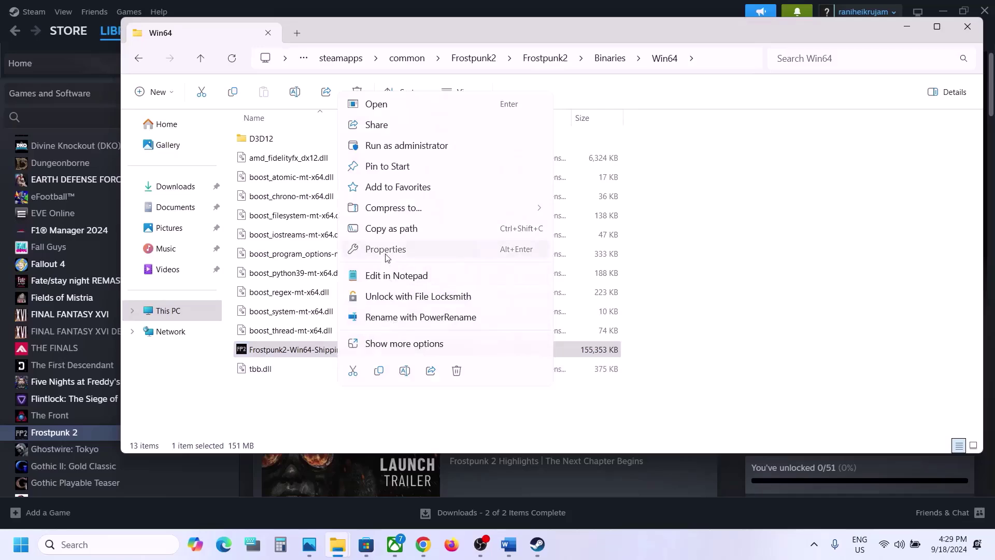
{"action": "left_click", "coordinate": [386, 250]}
{"action": "left_click", "coordinate": [434, 210]}
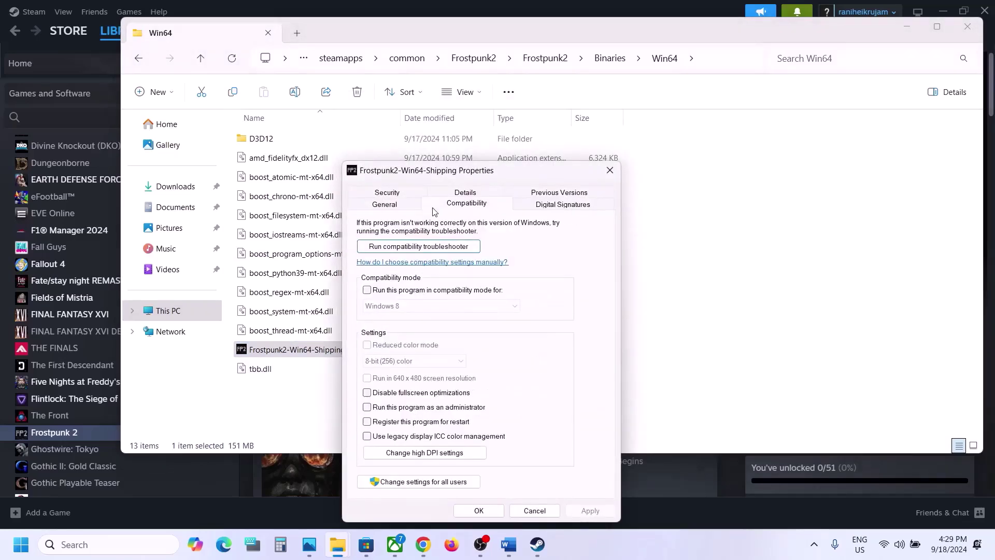
{"action": "left_click", "coordinate": [420, 450]}
{"action": "left_click", "coordinate": [442, 422]}
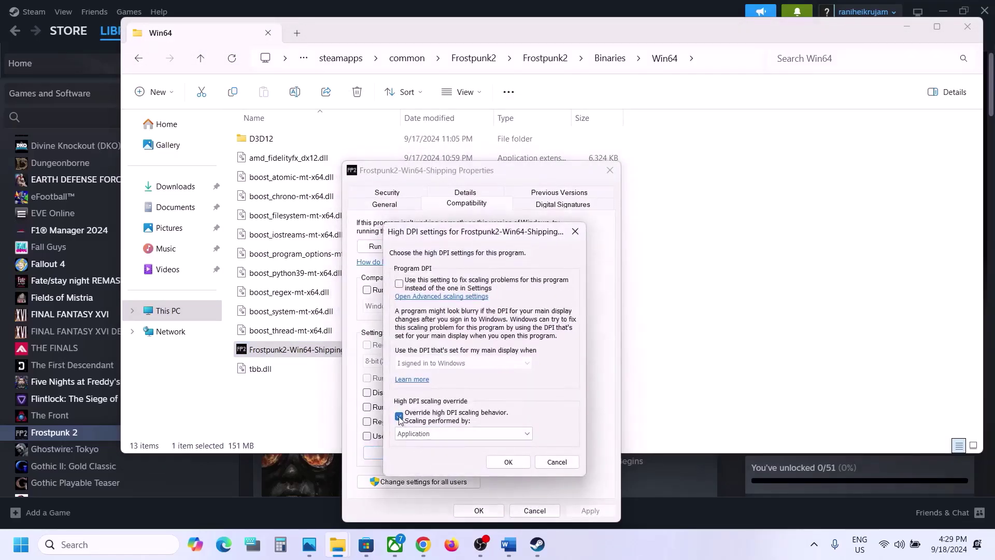
{"action": "left_click", "coordinate": [508, 462]}
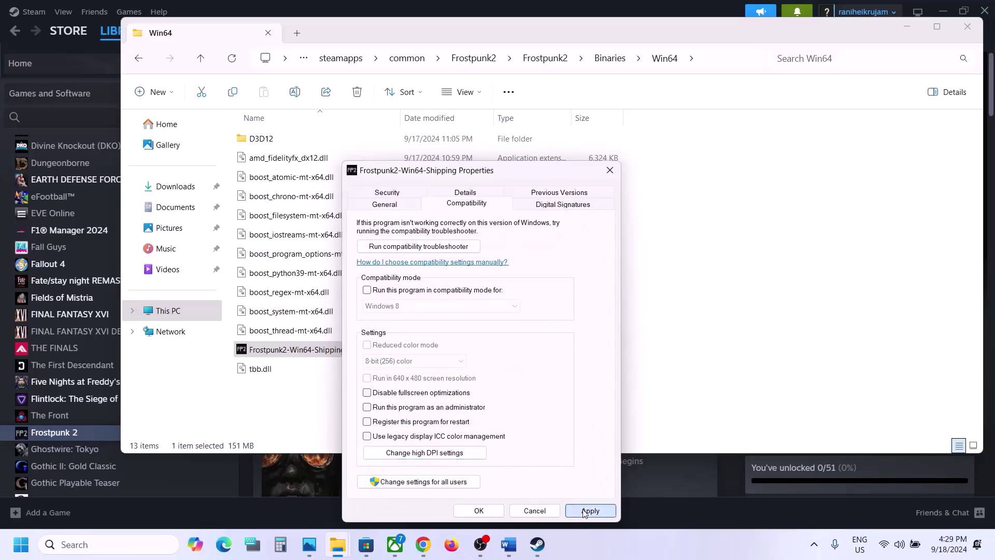
{"action": "left_click", "coordinate": [584, 511]}
{"action": "left_click", "coordinate": [478, 511]}
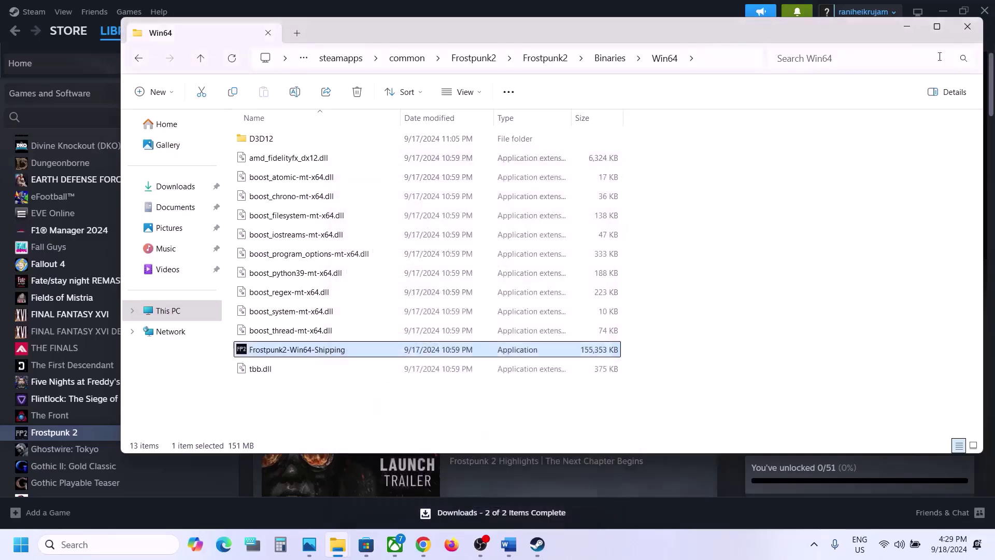
{"action": "left_click", "coordinate": [966, 28]}
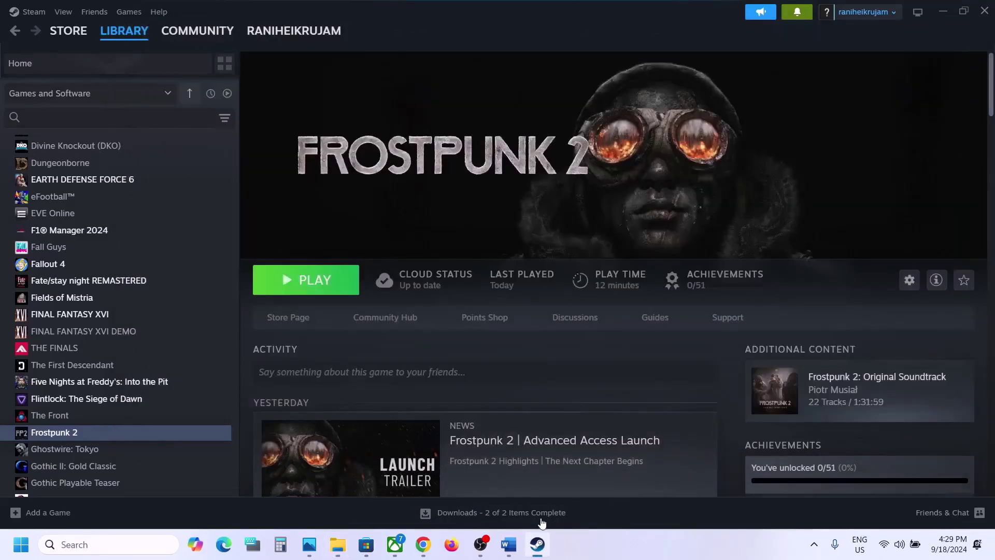
Scroll and select text in the Word step-by-step guide
{"action": "left_click", "coordinate": [519, 549]}
{"action": "scroll", "coordinate": [445, 347], "scroll_direction": "down", "scroll_amount": 2}
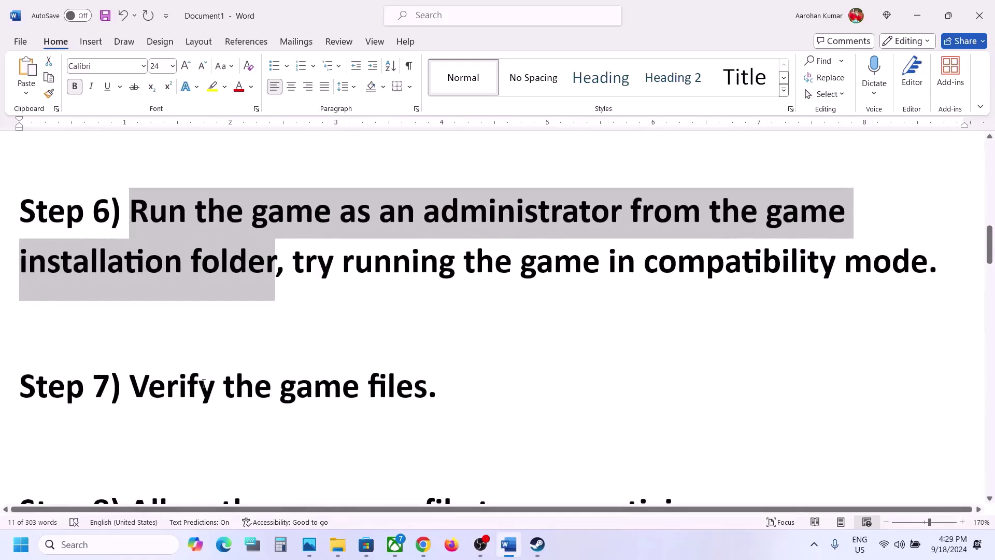
{"action": "left_click_drag", "start_coordinate": [130, 386], "coordinate": [427, 389]}
View Frostpunk 2's Installed Files properties in Steam, then return to the Word guide
{"action": "left_click", "coordinate": [538, 544]}
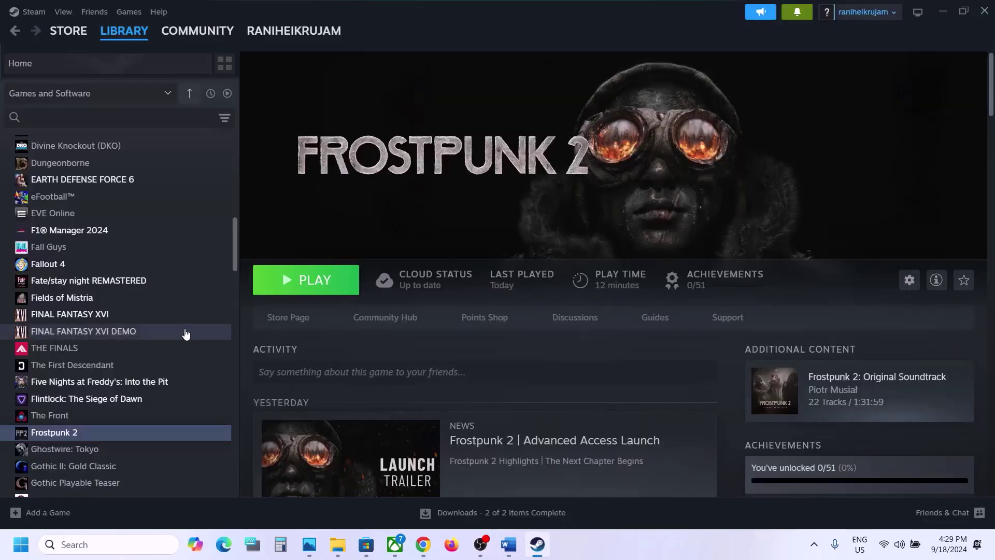
{"action": "right_click", "coordinate": [103, 432]}
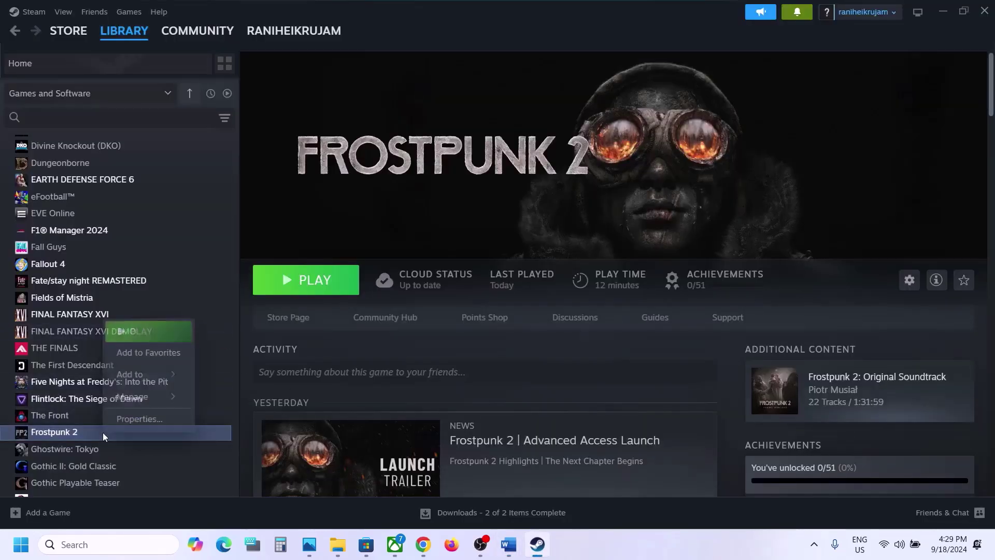
{"action": "left_click", "coordinate": [148, 421]}
{"action": "left_click", "coordinate": [274, 182]}
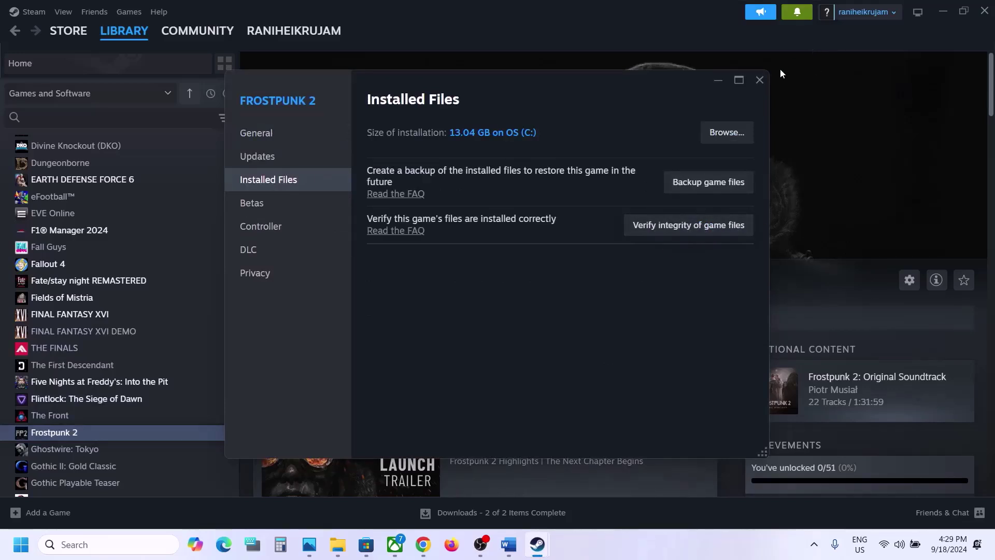
{"action": "left_click", "coordinate": [760, 80]}
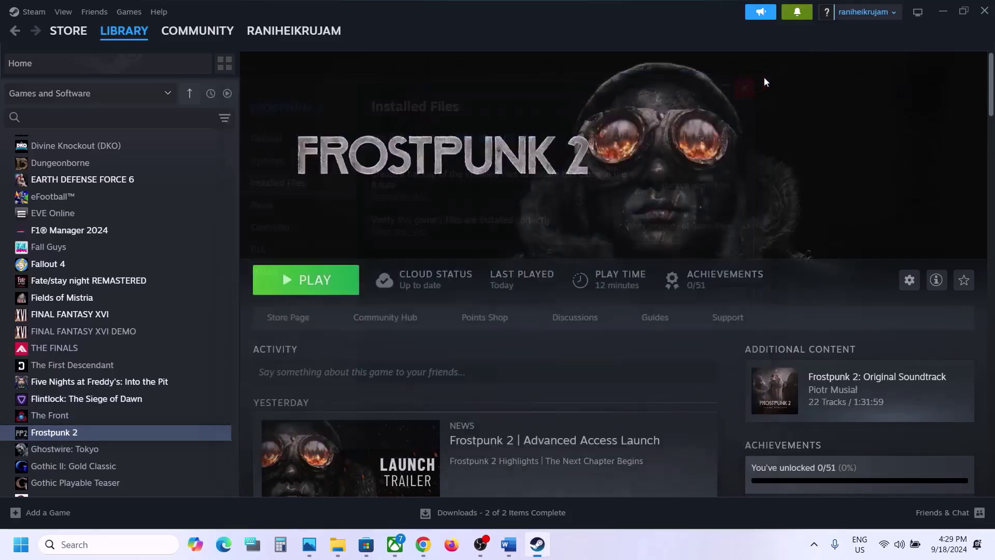
{"action": "left_click", "coordinate": [508, 544]}
{"action": "scroll", "coordinate": [357, 345], "scroll_direction": "down", "scroll_amount": 3}
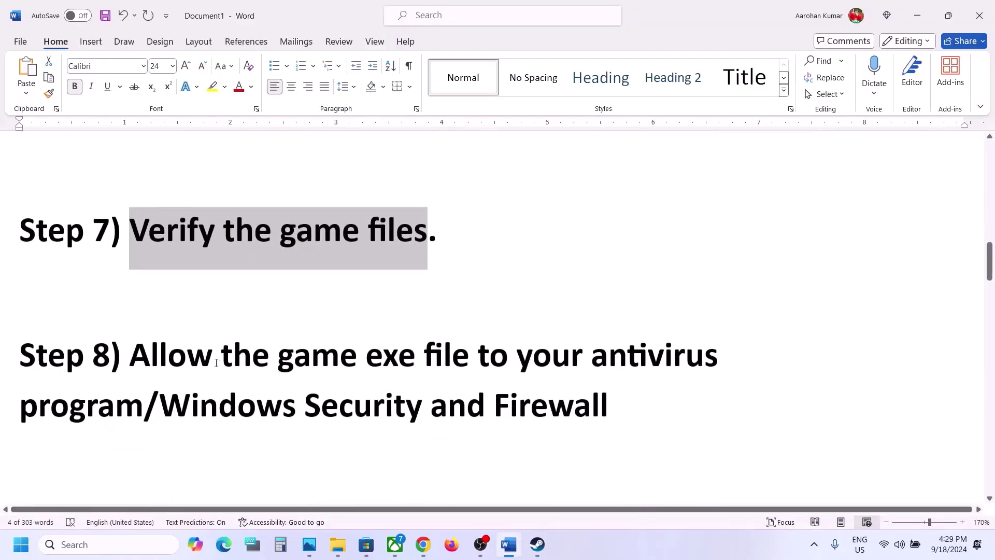
{"action": "left_click_drag", "start_coordinate": [135, 362], "coordinate": [150, 403]}
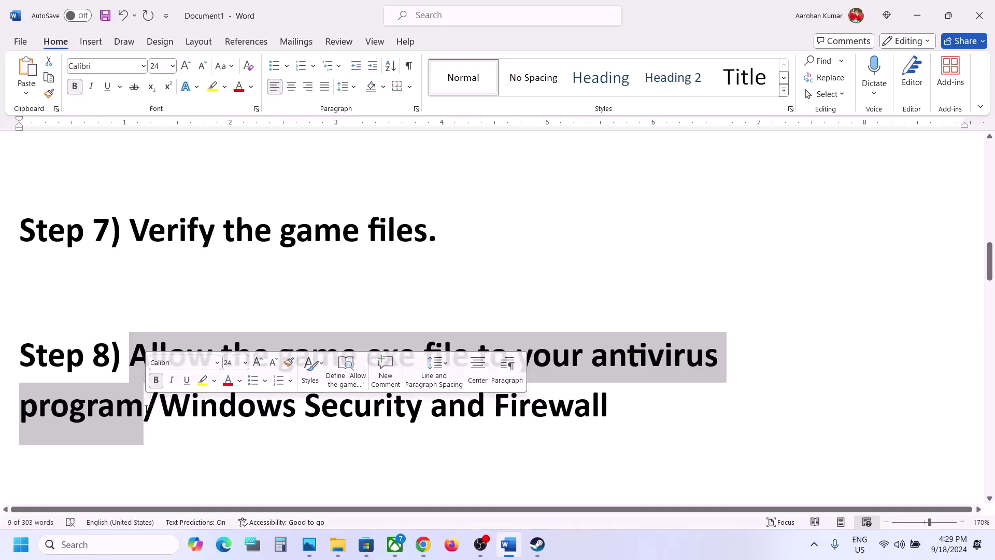
{"action": "left_click", "coordinate": [147, 408]}
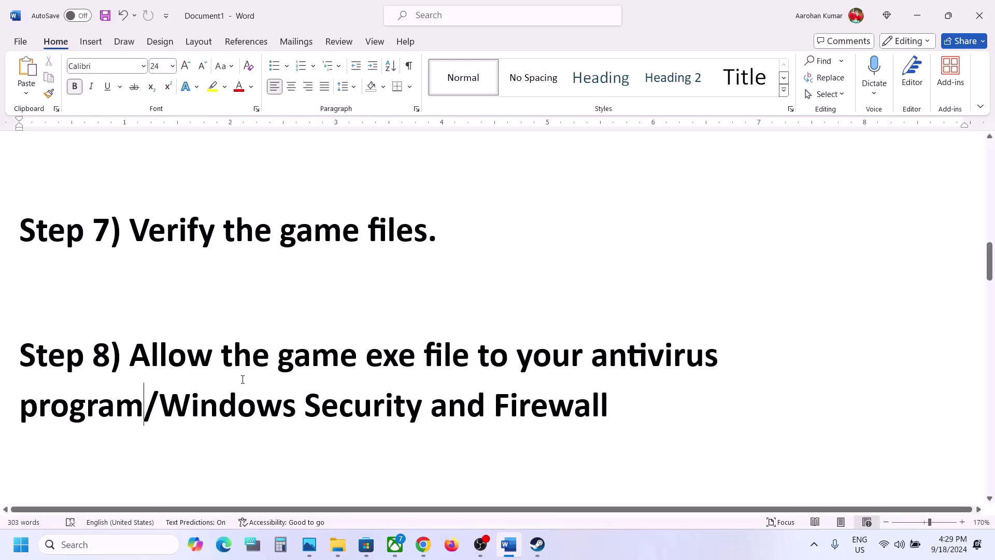
{"action": "left_click_drag", "start_coordinate": [206, 419], "coordinate": [403, 406]}
Open Settings with Win+I and go to Privacy & security > Windows Security > Virus & threat protection
{"action": "key", "text": "super+i"}
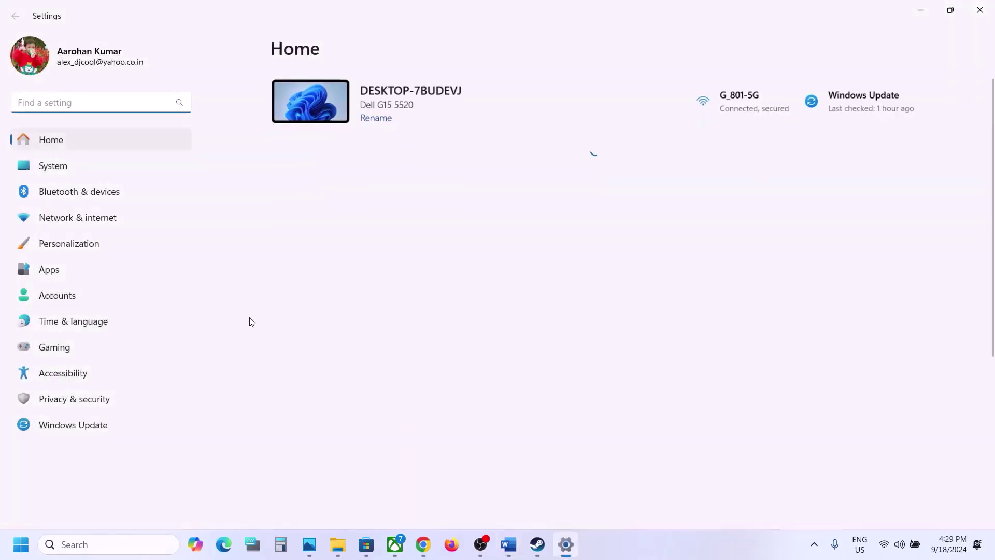
{"action": "left_click", "coordinate": [86, 399]}
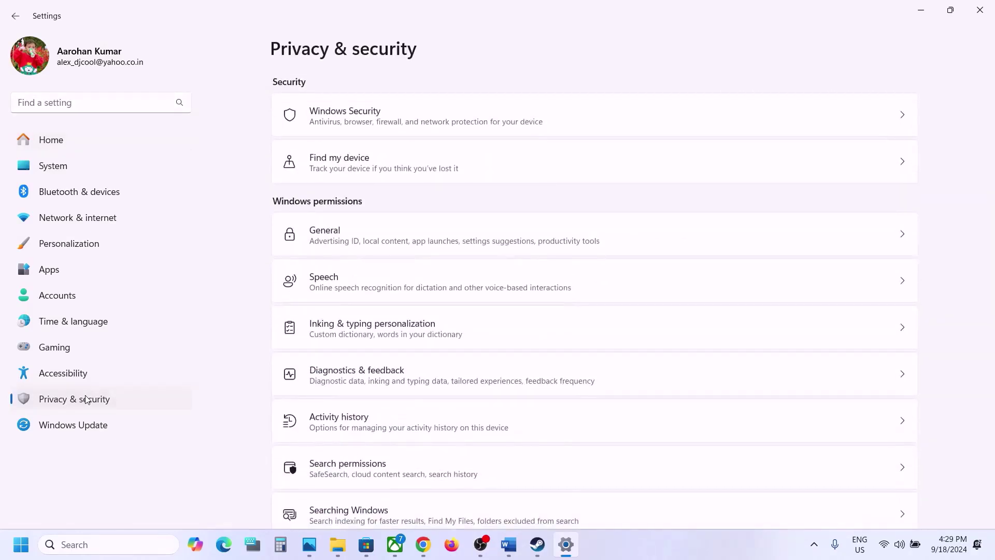
{"action": "left_click", "coordinate": [407, 124]}
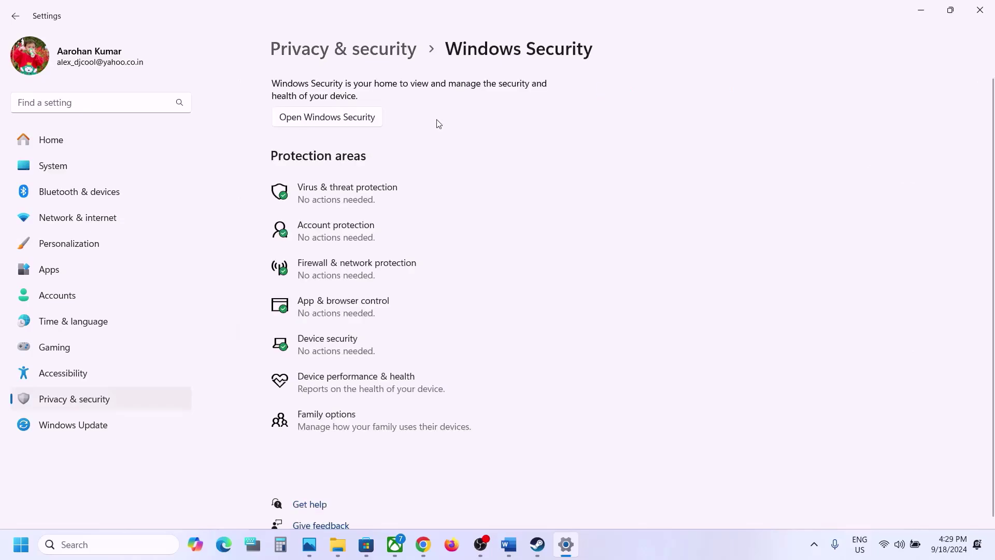
{"action": "left_click", "coordinate": [348, 203]}
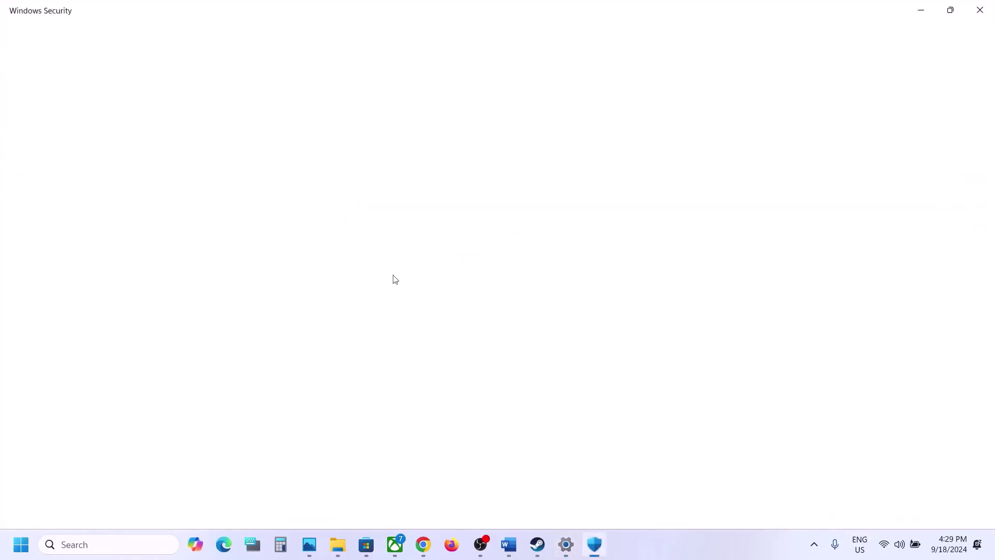
Add Frostpunk2.exe as an allowed app under Controlled folder access
{"action": "scroll", "coordinate": [400, 288], "scroll_direction": "down", "scroll_amount": 3}
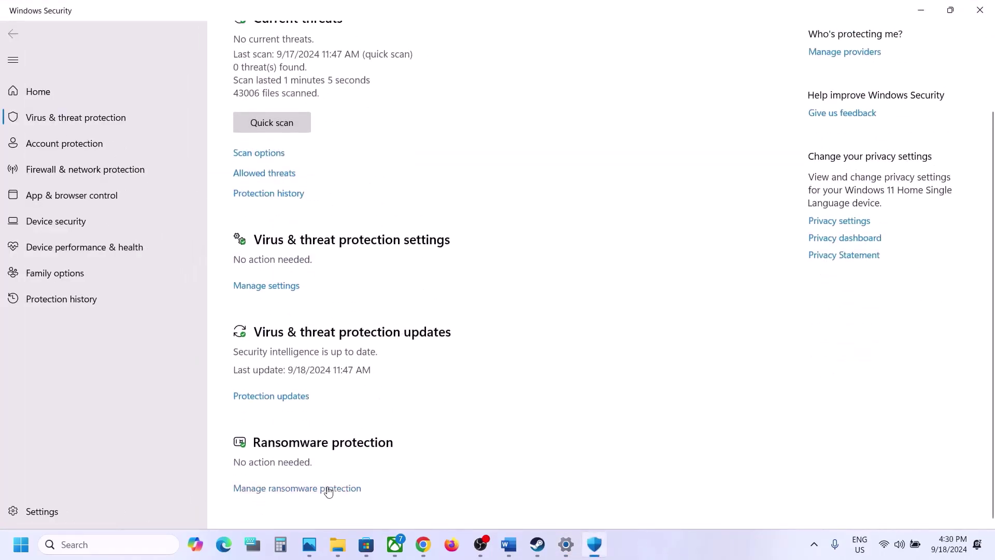
{"action": "left_click", "coordinate": [328, 489]}
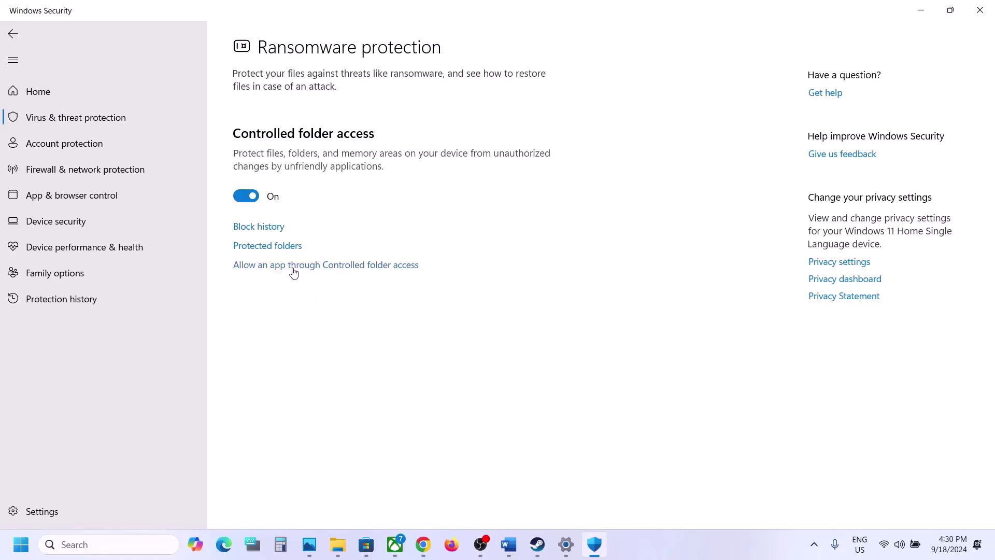
{"action": "left_click", "coordinate": [309, 266]}
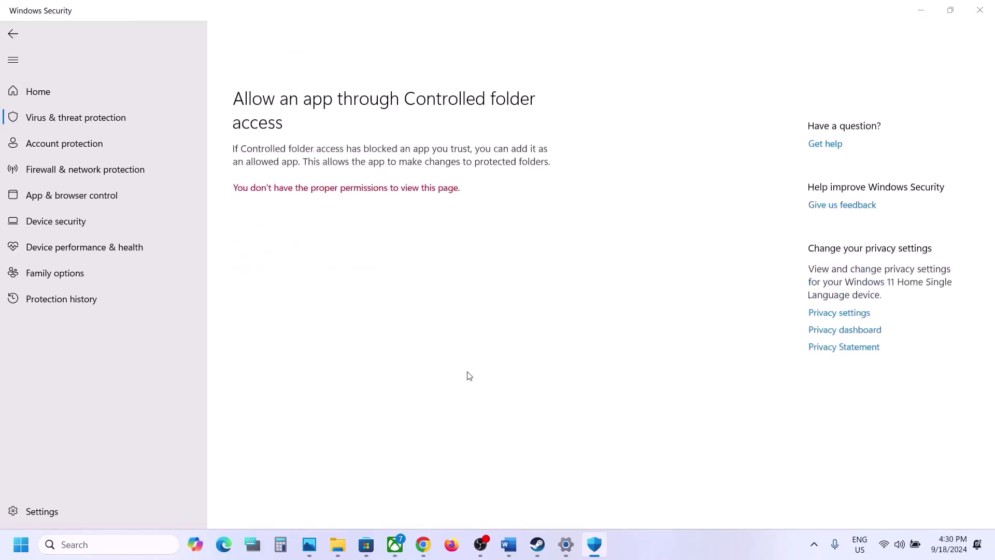
{"action": "scroll", "coordinate": [456, 352], "scroll_direction": "down", "scroll_amount": 3}
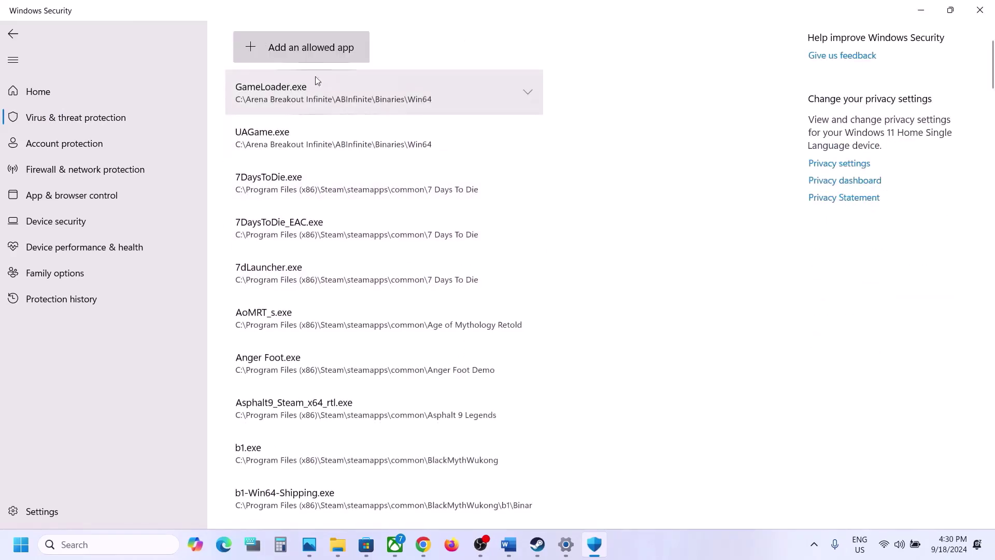
{"action": "left_click", "coordinate": [306, 56]}
{"action": "left_click", "coordinate": [280, 98]}
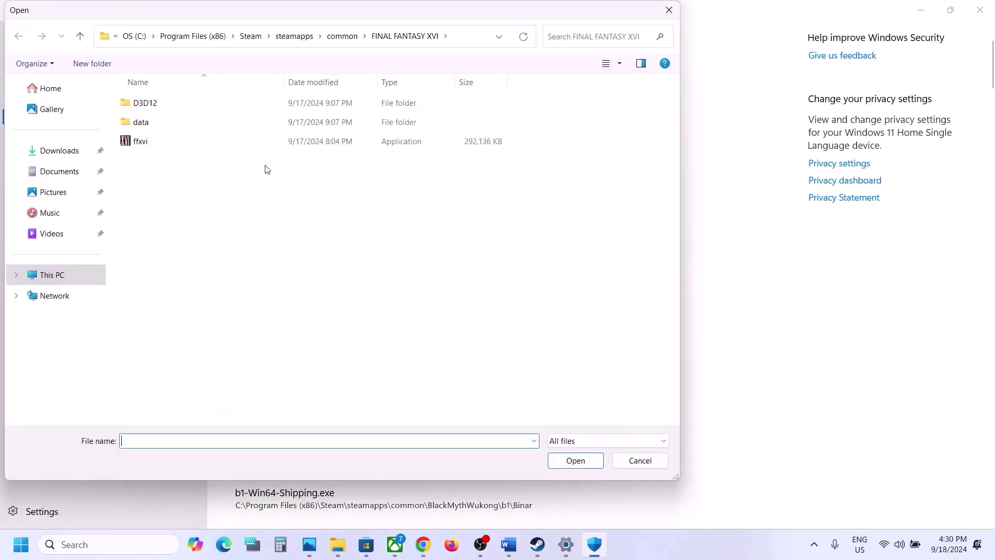
{"action": "left_click", "coordinate": [337, 35]}
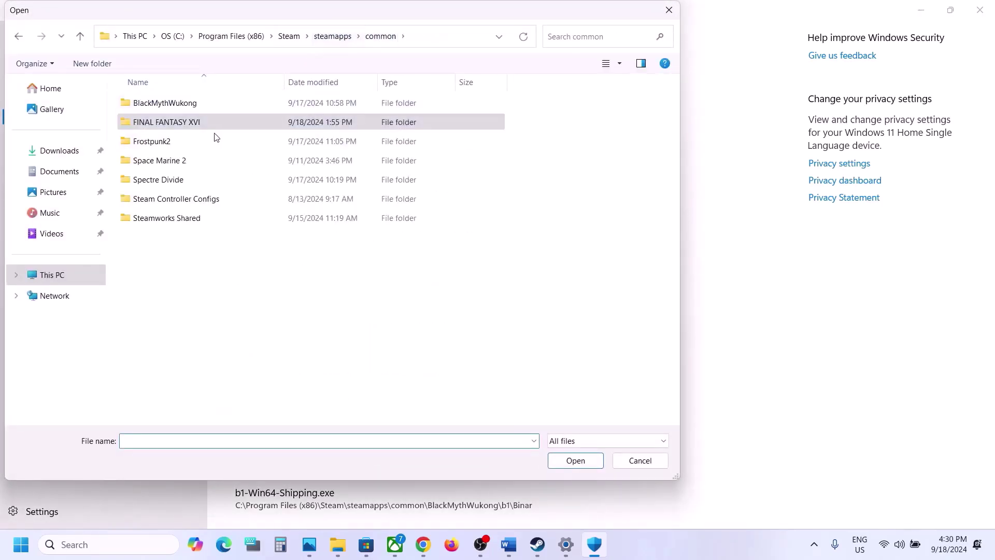
{"action": "double_click", "coordinate": [184, 142]}
{"action": "left_click", "coordinate": [172, 180]}
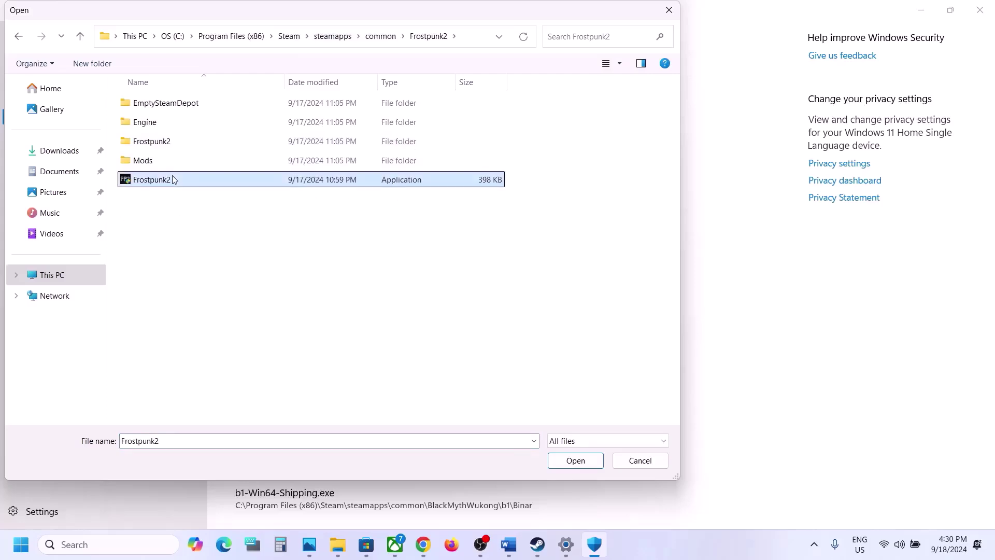
{"action": "left_click", "coordinate": [573, 460]}
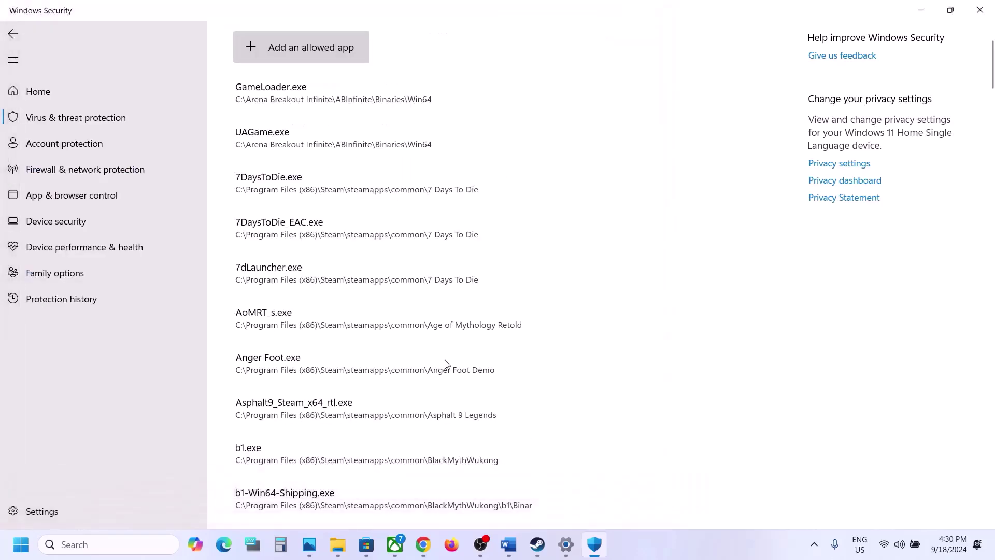
Add Frostpunk2-Win64-Shipping from Binaries\Win64 as a second allowed app
{"action": "left_click", "coordinate": [310, 56]}
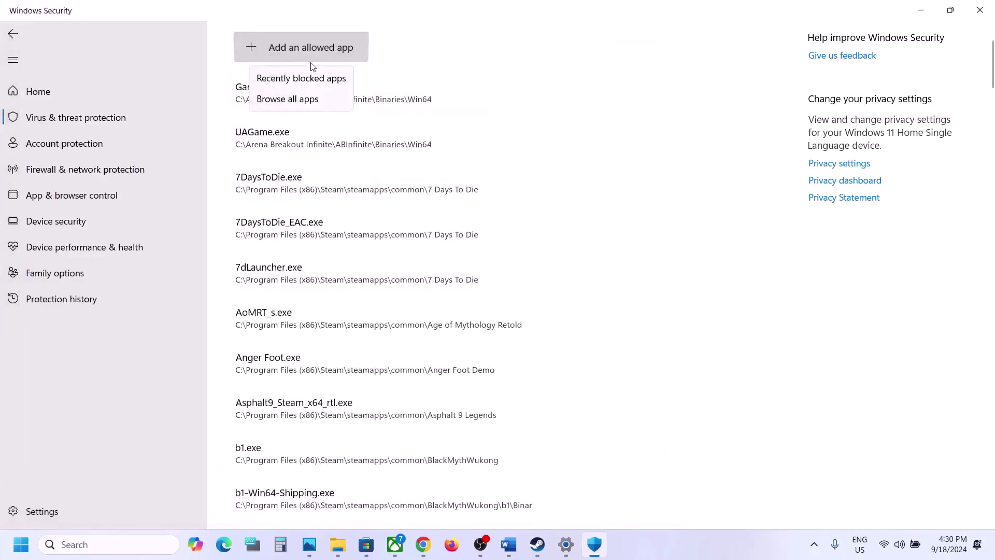
{"action": "left_click", "coordinate": [301, 98]}
{"action": "double_click", "coordinate": [196, 140]}
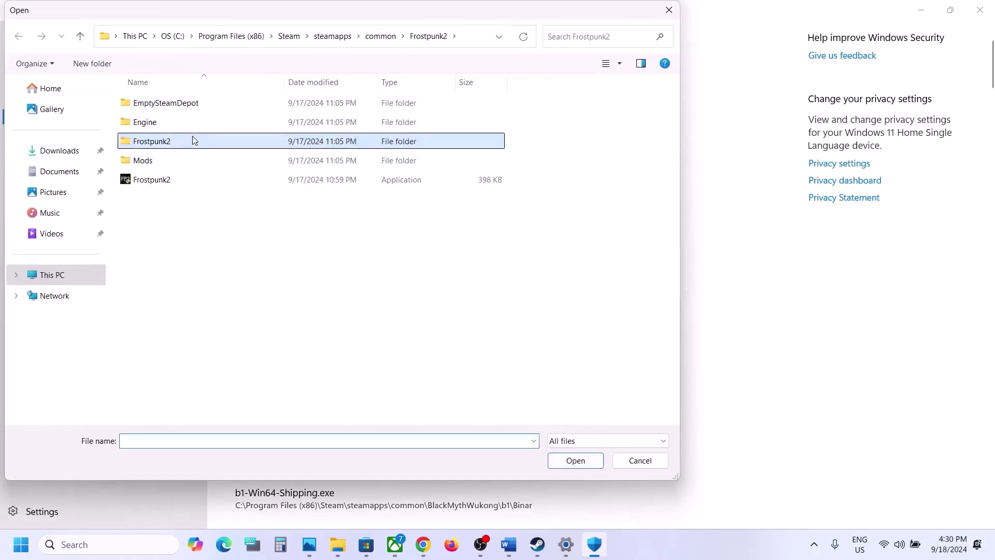
{"action": "double_click", "coordinate": [167, 104]}
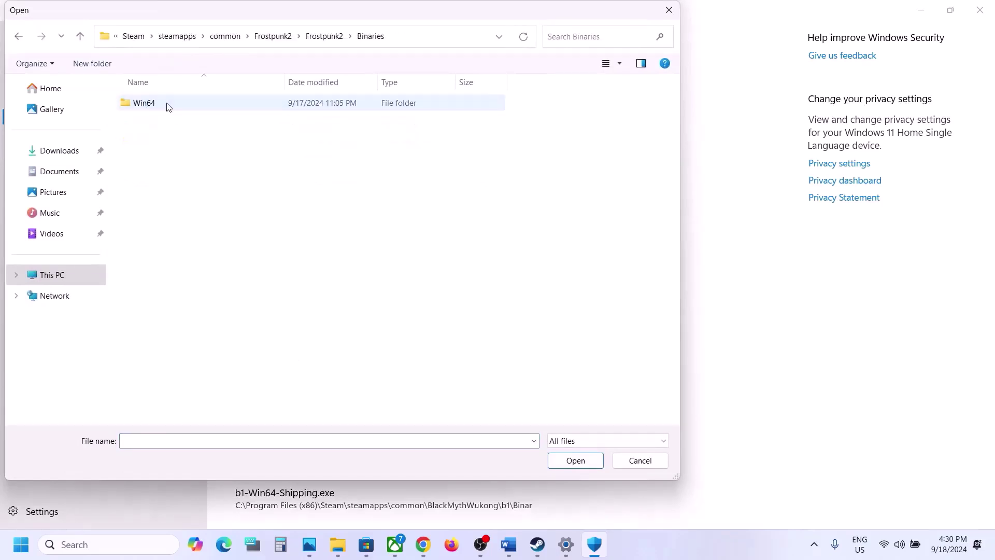
{"action": "left_click", "coordinate": [169, 105]}
{"action": "double_click", "coordinate": [169, 106]}
{"action": "left_click", "coordinate": [183, 120]}
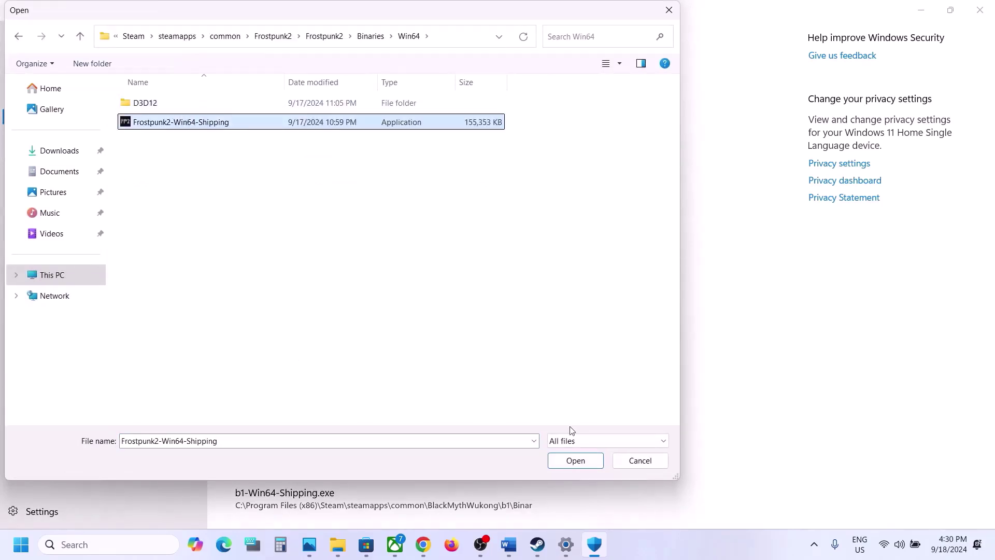
{"action": "left_click", "coordinate": [575, 460]}
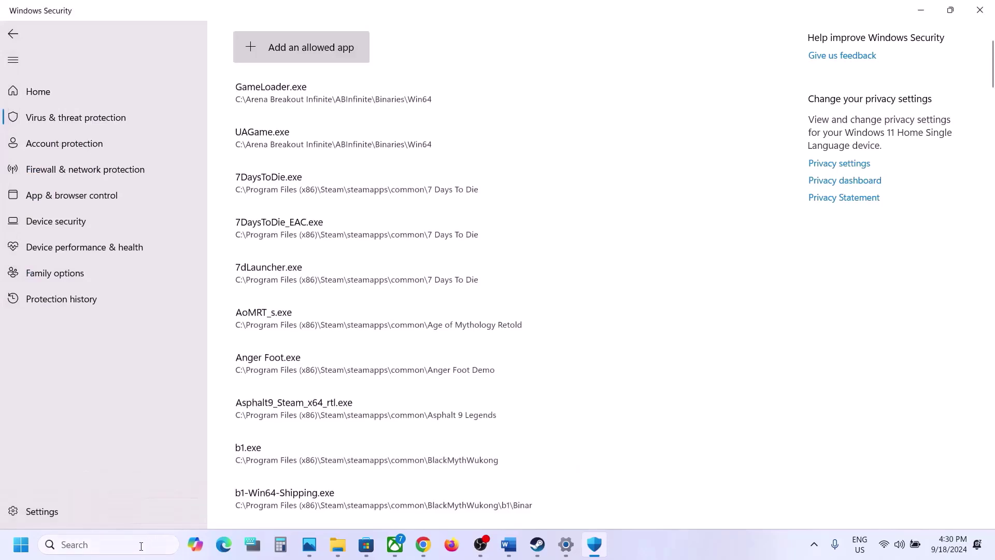
Open Control Panel via 'control' search and unlock the Windows Defender Firewall allowed apps list
{"action": "left_click", "coordinate": [142, 550]}
{"action": "type", "text": "control"}
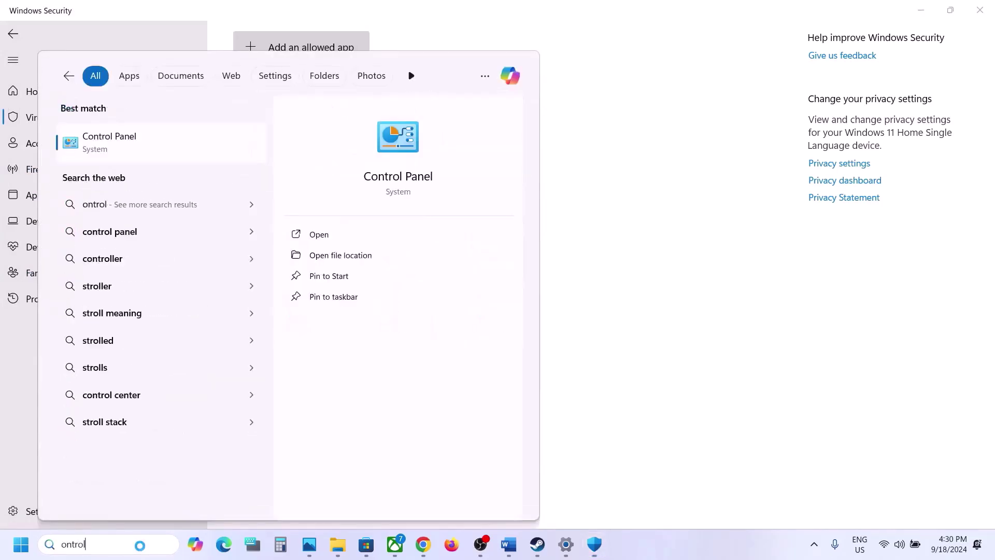
{"action": "key", "text": "Return"}
{"action": "left_click", "coordinate": [373, 104]}
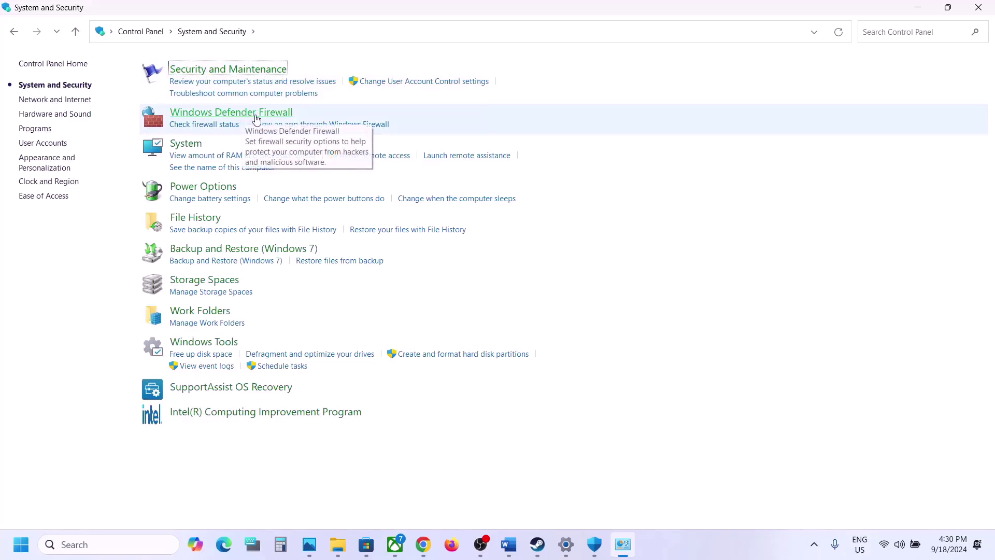
{"action": "left_click", "coordinate": [202, 110]}
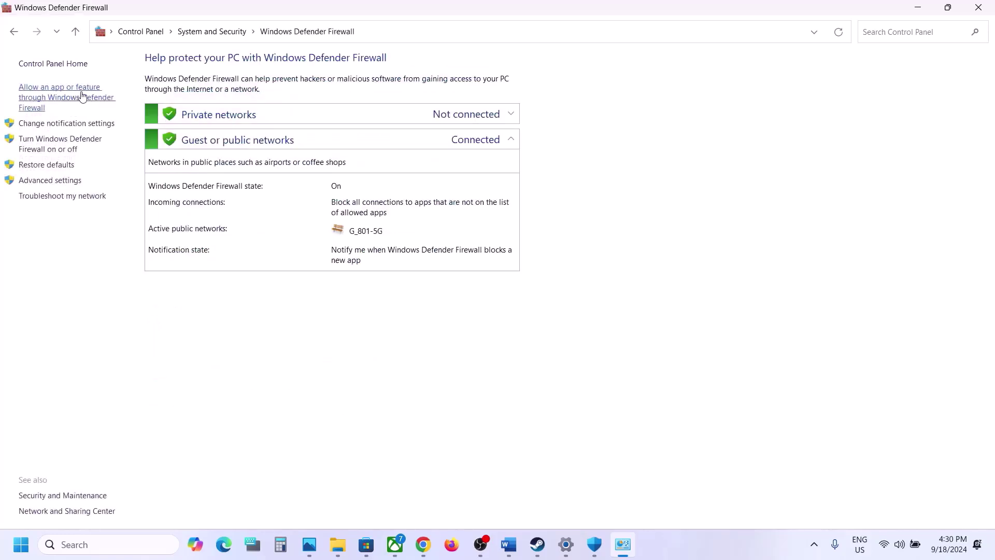
{"action": "left_click", "coordinate": [81, 96]}
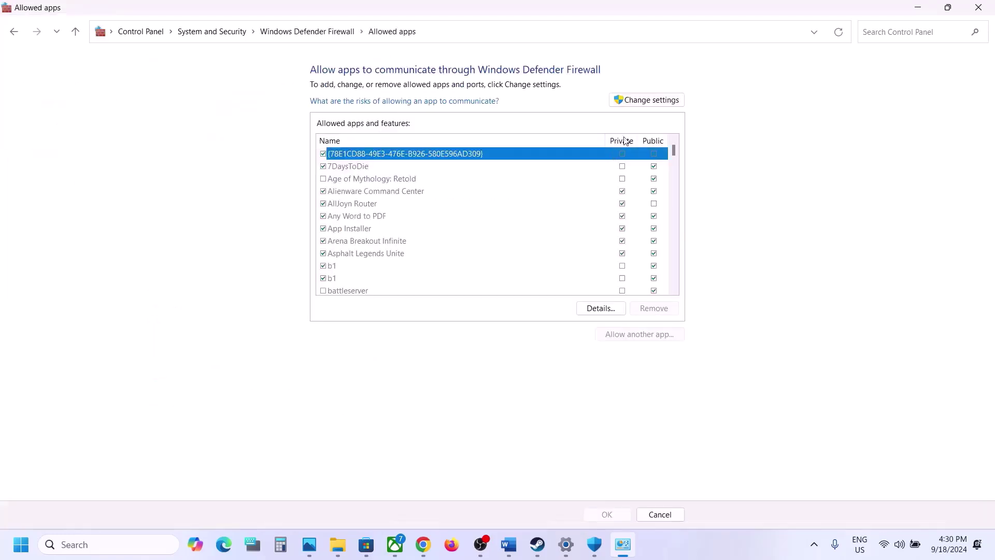
{"action": "left_click", "coordinate": [666, 100]}
Try adding Frostpunk2.exe to the firewall list and dismiss the already-in-exceptions error
{"action": "left_click", "coordinate": [628, 334]}
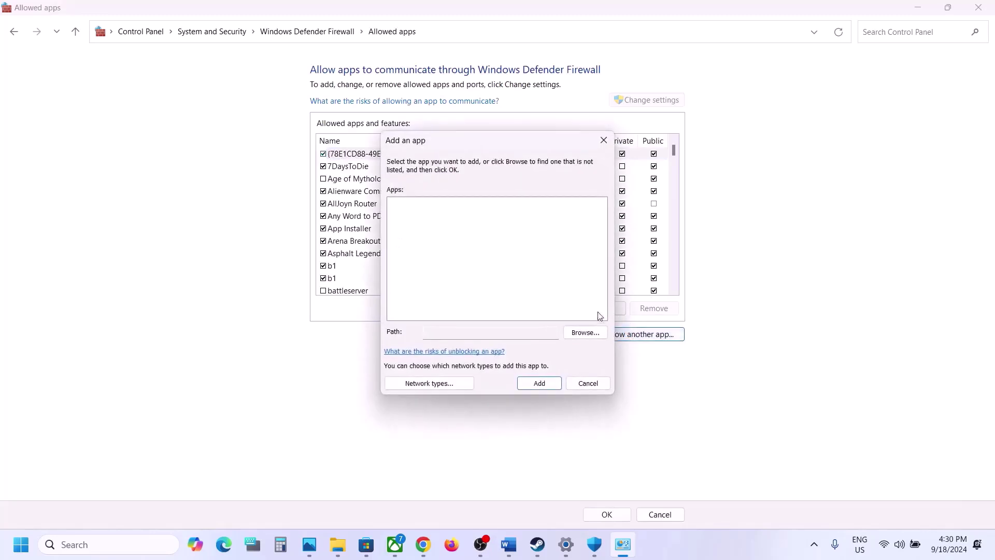
{"action": "left_click", "coordinate": [584, 328]}
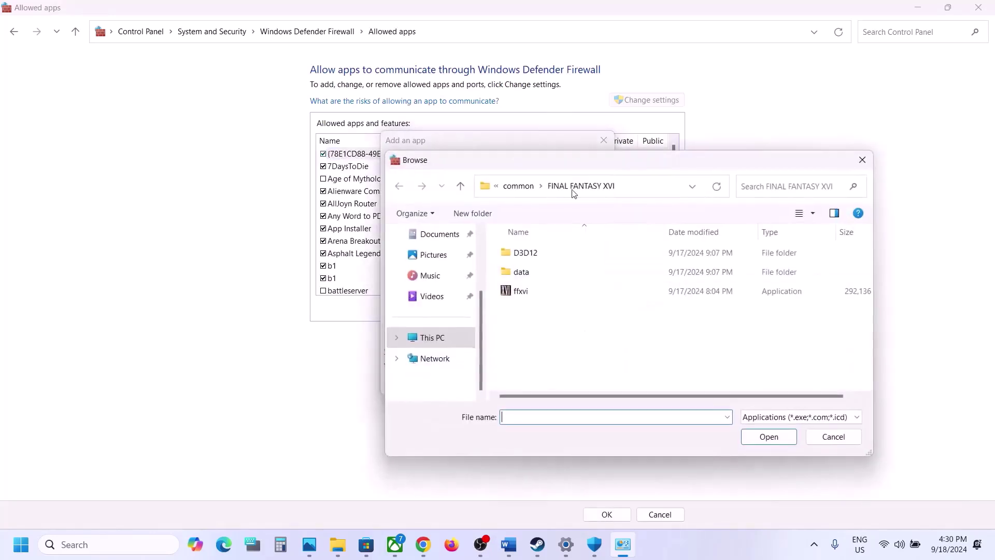
{"action": "left_click", "coordinate": [523, 192]}
{"action": "double_click", "coordinate": [517, 291]}
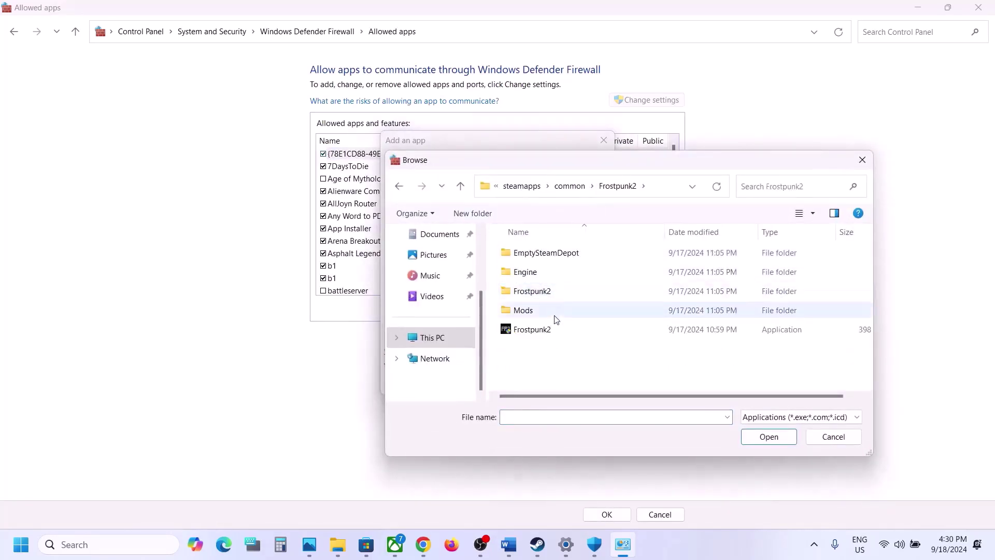
{"action": "left_click", "coordinate": [549, 329]}
{"action": "left_click", "coordinate": [769, 436]}
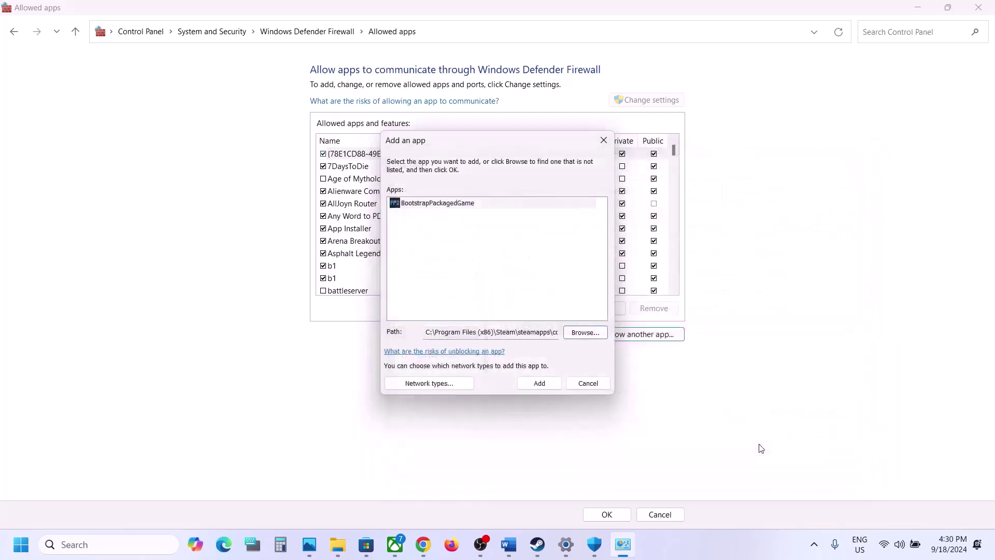
{"action": "left_click", "coordinate": [549, 386]}
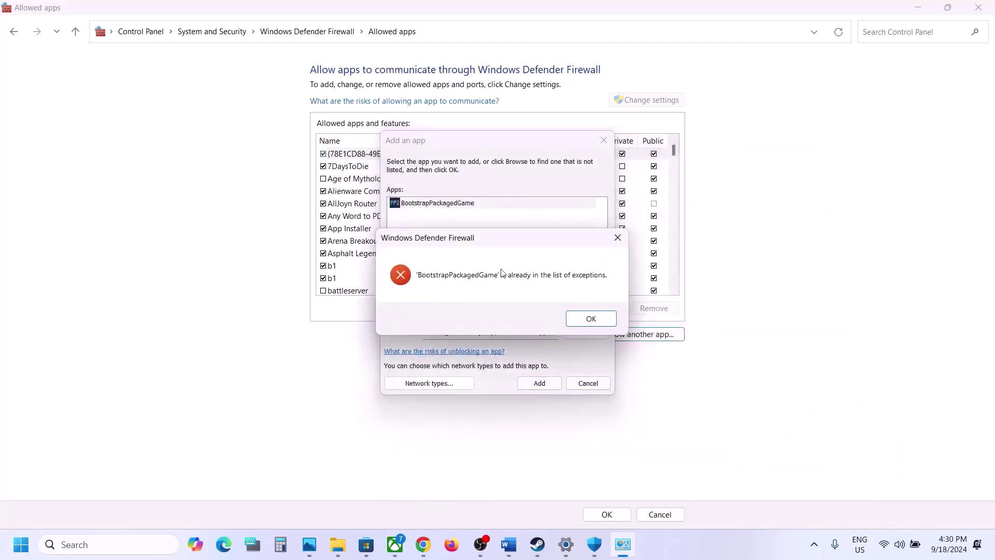
{"action": "left_click", "coordinate": [579, 319]}
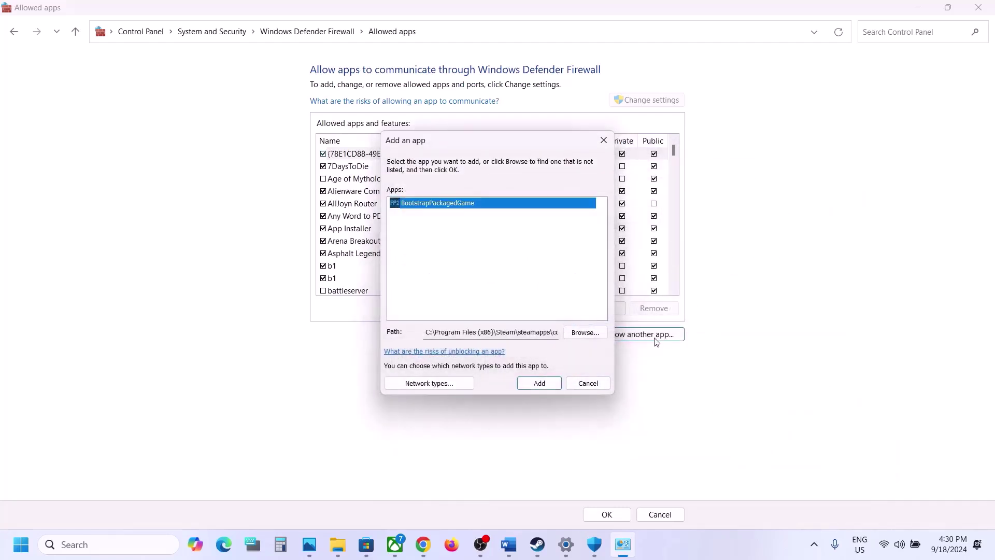
Add Frostpunk2-Win64-Shipping from Binaries\Win64, tick its entry, save, and close Control Panel and Windows Security
{"action": "left_click", "coordinate": [584, 332]}
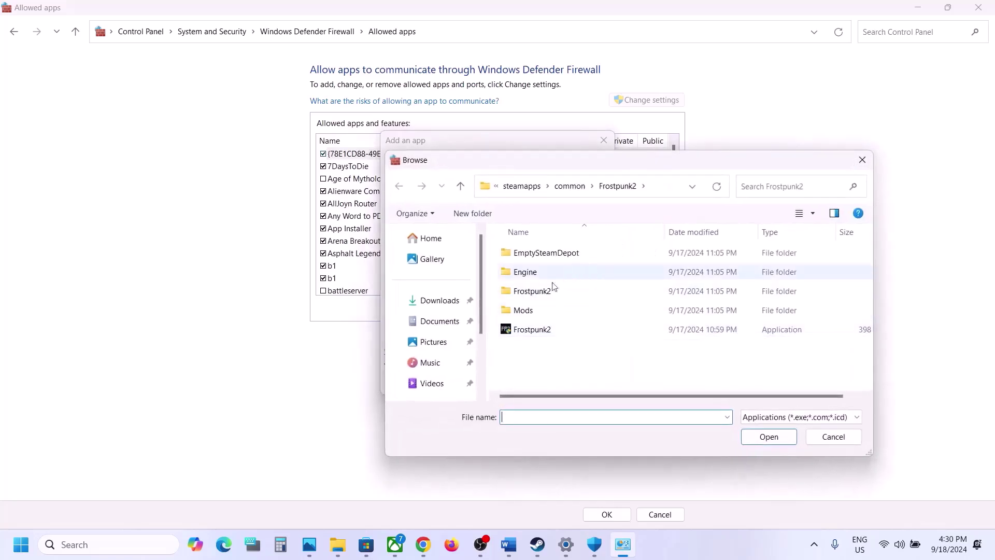
{"action": "double_click", "coordinate": [533, 291]}
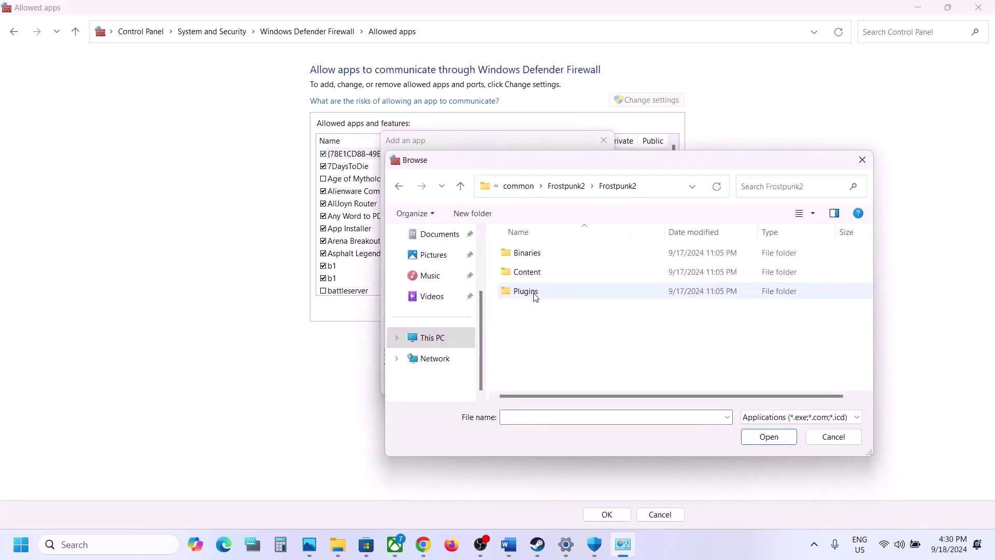
{"action": "double_click", "coordinate": [535, 261]}
{"action": "double_click", "coordinate": [525, 253]}
{"action": "left_click", "coordinate": [549, 272]}
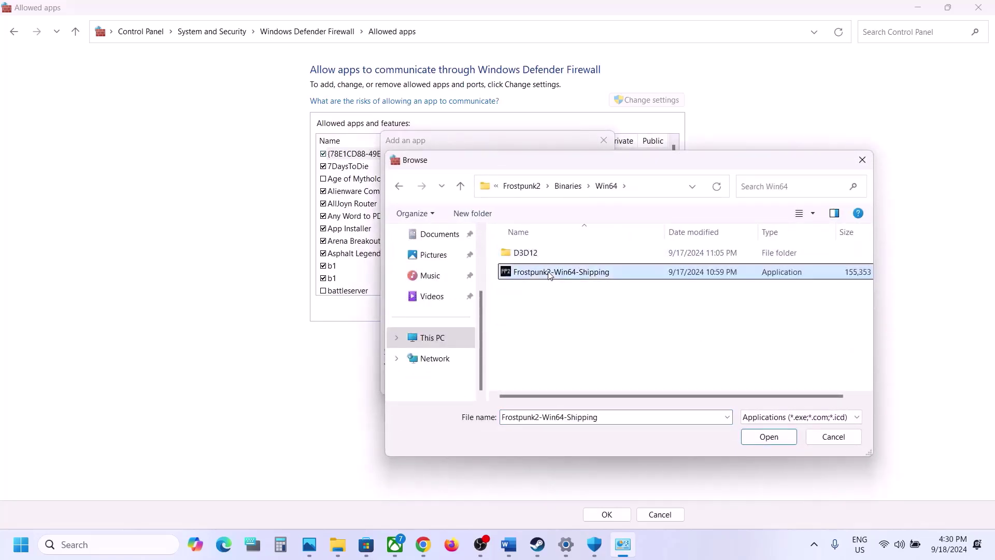
{"action": "left_click", "coordinate": [770, 437]}
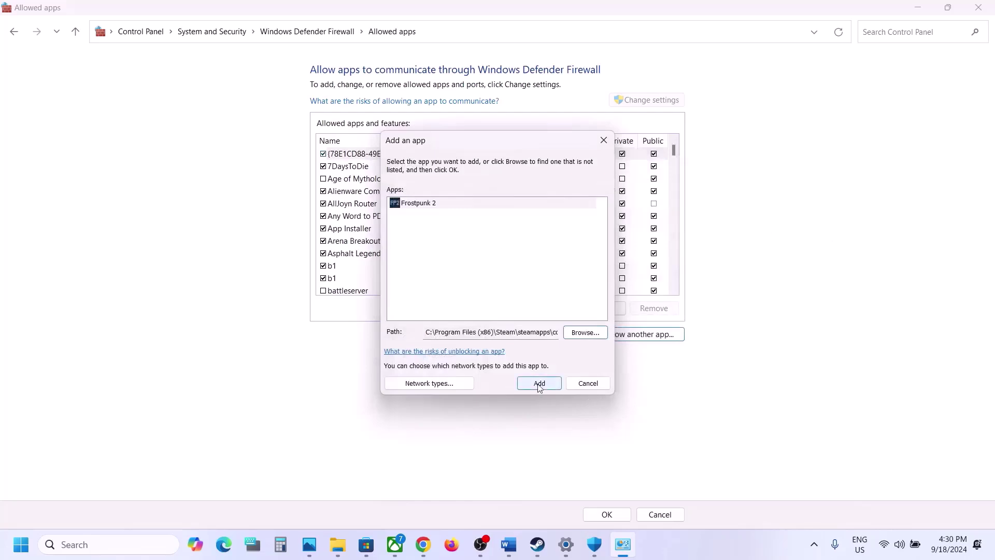
{"action": "left_click", "coordinate": [539, 384]}
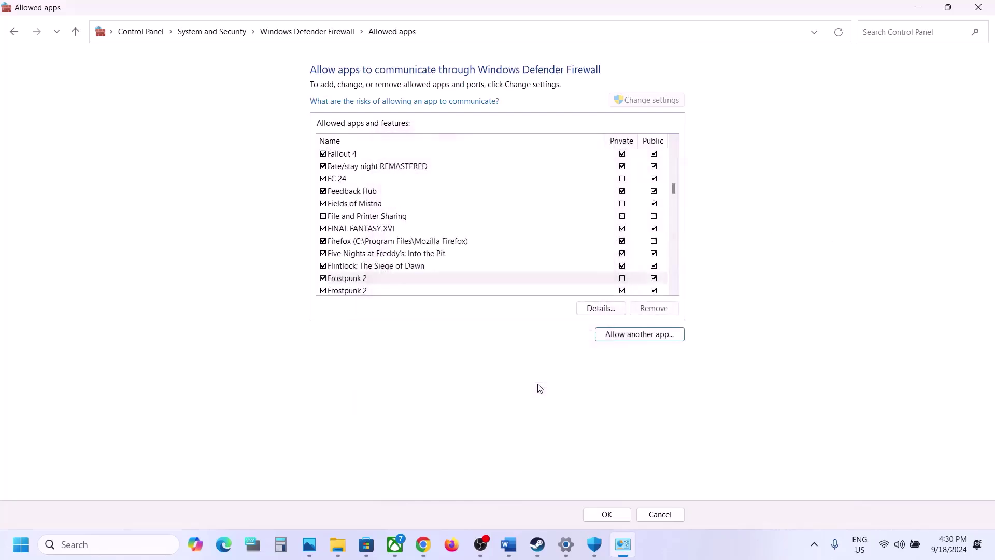
{"action": "left_click", "coordinate": [352, 280]}
{"action": "left_click", "coordinate": [607, 514]}
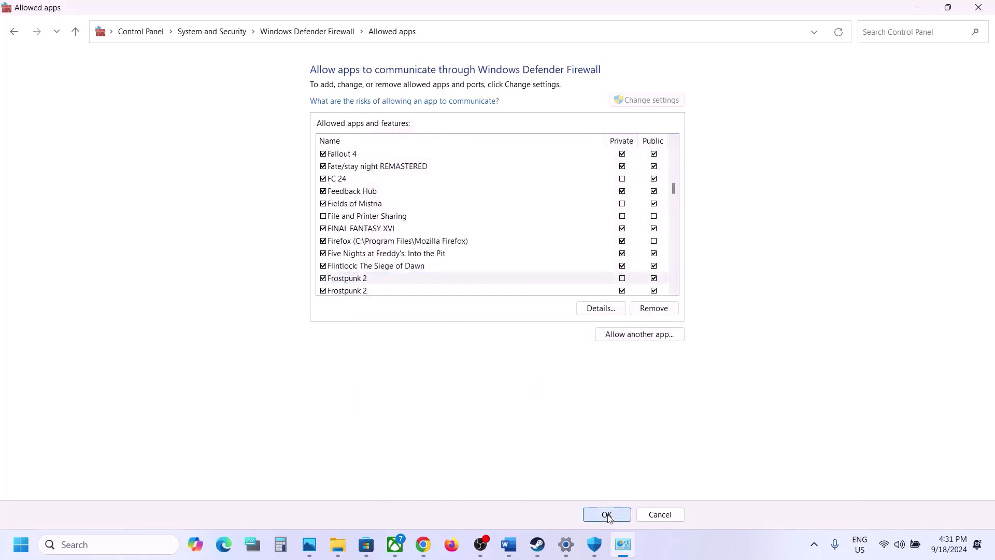
{"action": "left_click", "coordinate": [990, 8]}
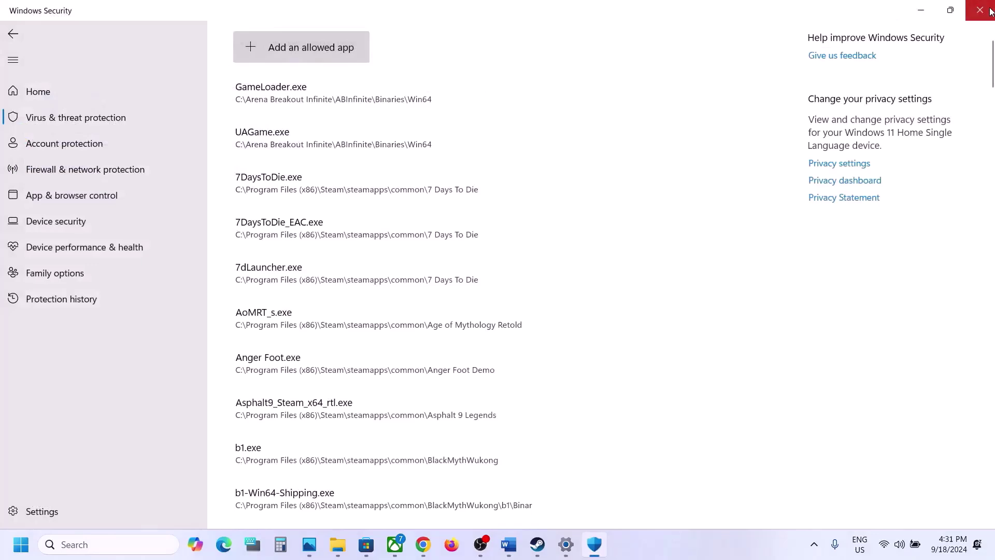
{"action": "left_click", "coordinate": [990, 9]}
Close Settings, select the NVIDIA drivers link under Step 9 in Word, then go to Chrome
{"action": "left_click", "coordinate": [983, 9]}
{"action": "scroll", "coordinate": [556, 318], "scroll_direction": "down", "scroll_amount": 2}
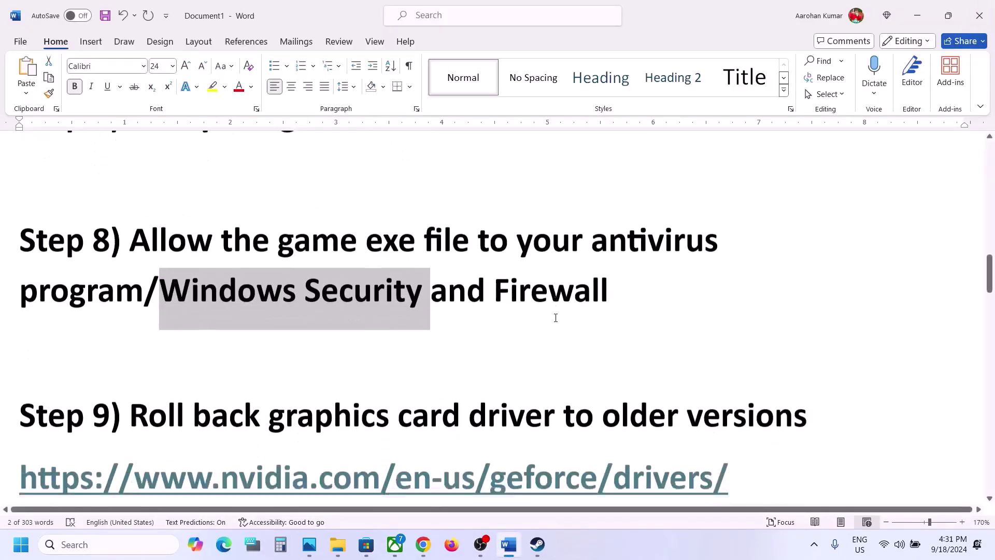
{"action": "scroll", "coordinate": [556, 318], "scroll_direction": "down", "scroll_amount": 1}
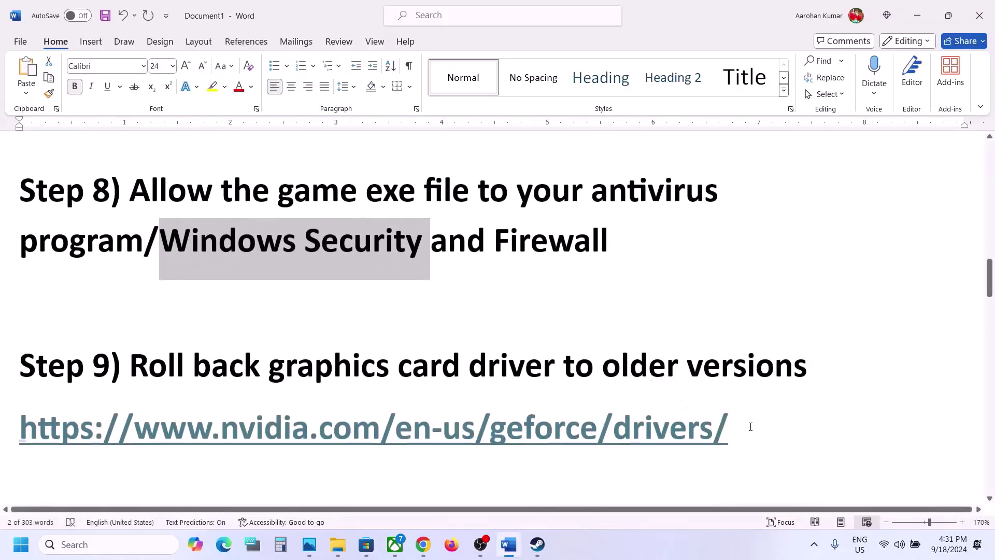
{"action": "left_click_drag", "start_coordinate": [757, 430], "coordinate": [109, 440]}
{"action": "key", "text": "ctrl+c"}
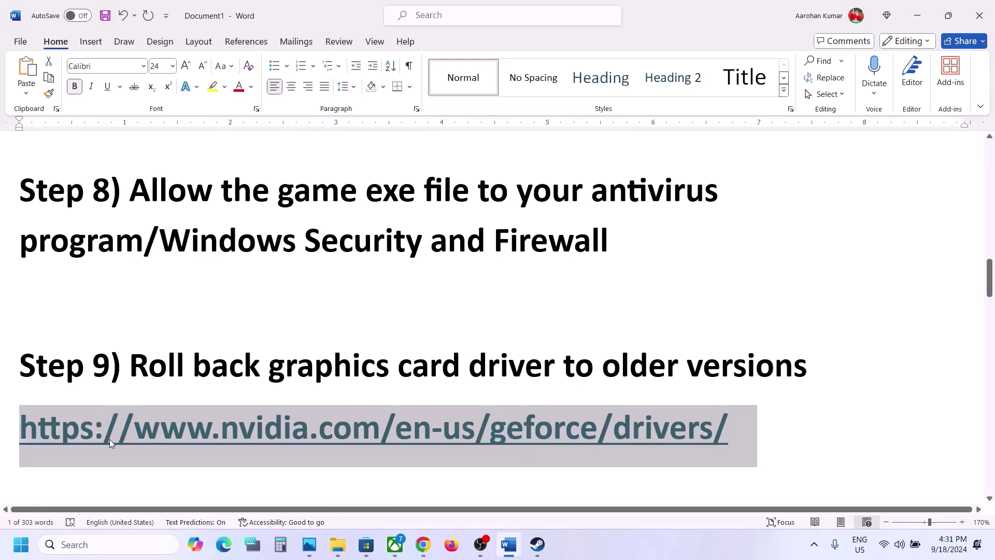
{"action": "scroll", "coordinate": [300, 425], "scroll_direction": "down", "scroll_amount": 2}
{"action": "scroll", "coordinate": [299, 424], "scroll_direction": "up", "scroll_amount": 2}
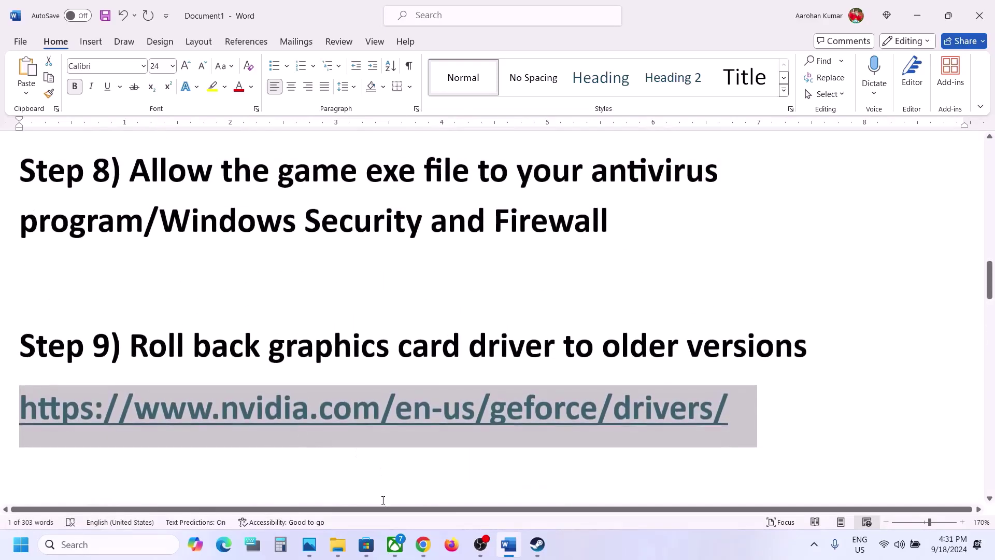
{"action": "left_click", "coordinate": [424, 543]}
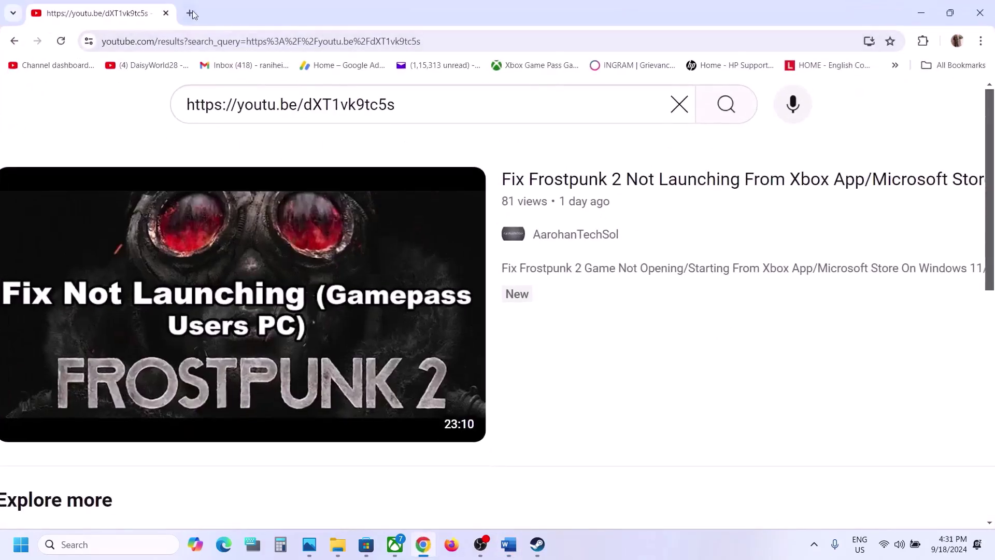
Load the NVIDIA GeForce Drivers page and search for RTX 3050 Laptop GPU Windows 11 drivers
{"action": "left_click", "coordinate": [190, 12]}
{"action": "key", "text": "ctrl+v"}
{"action": "key", "text": "Return"}
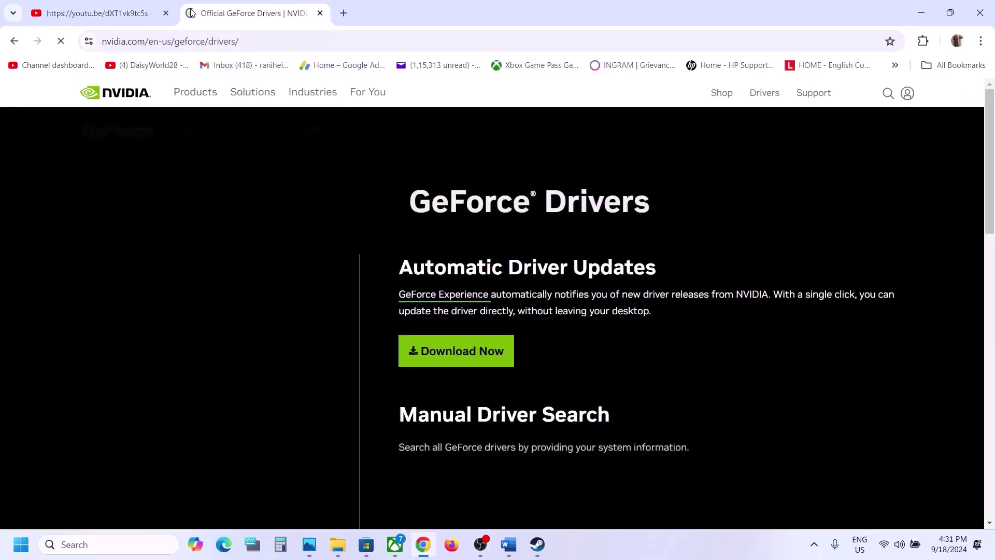
{"action": "scroll", "coordinate": [422, 219], "scroll_direction": "down", "scroll_amount": 5}
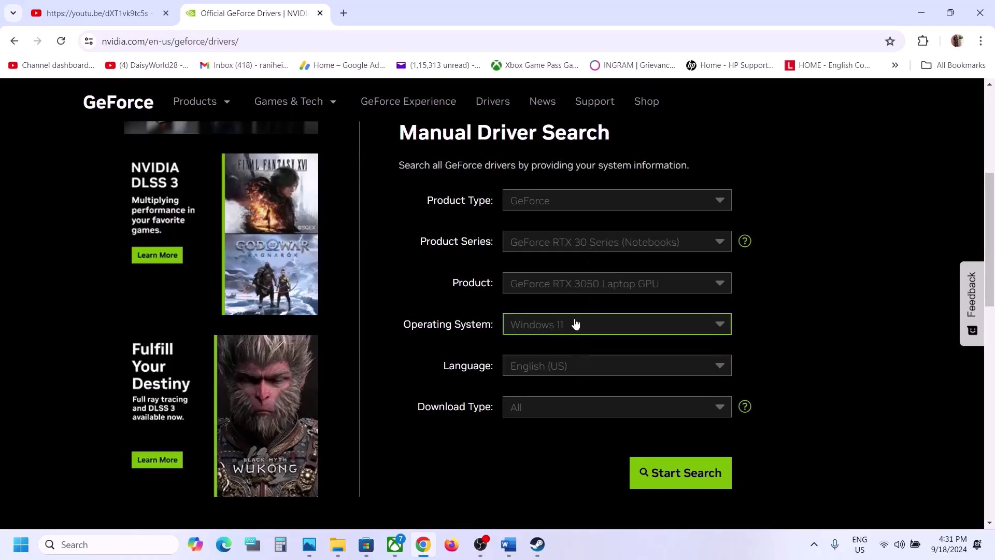
{"action": "left_click", "coordinate": [662, 472]}
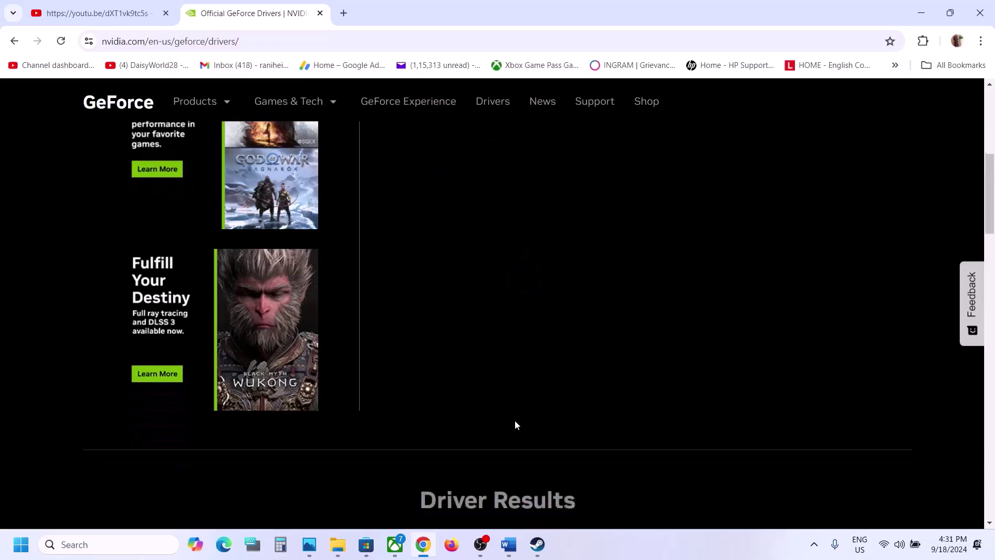
Scroll past 561.09 to the older 560.81 Game Ready driver, then return to Steam
{"action": "scroll", "coordinate": [516, 421], "scroll_direction": "down", "scroll_amount": 2}
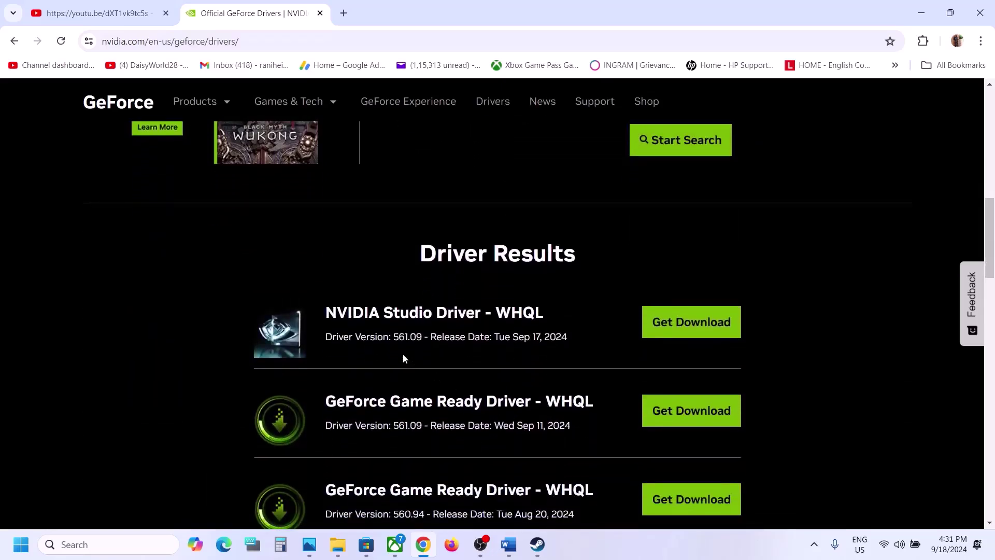
{"action": "left_click_drag", "start_coordinate": [396, 426], "coordinate": [414, 426]}
{"action": "scroll", "coordinate": [421, 426], "scroll_direction": "down", "scroll_amount": 2}
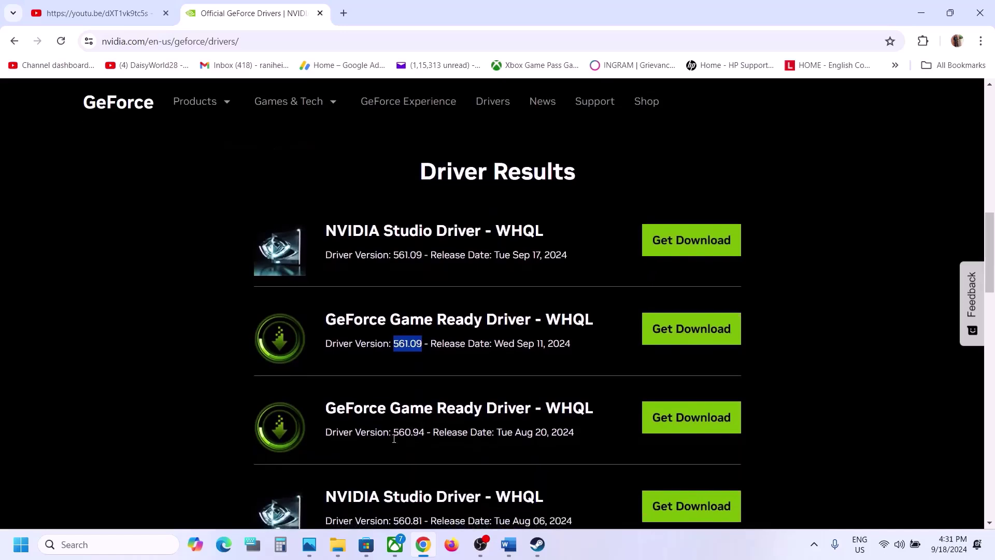
{"action": "left_click_drag", "start_coordinate": [395, 433], "coordinate": [435, 433]}
{"action": "scroll", "coordinate": [435, 432], "scroll_direction": "down", "scroll_amount": 3}
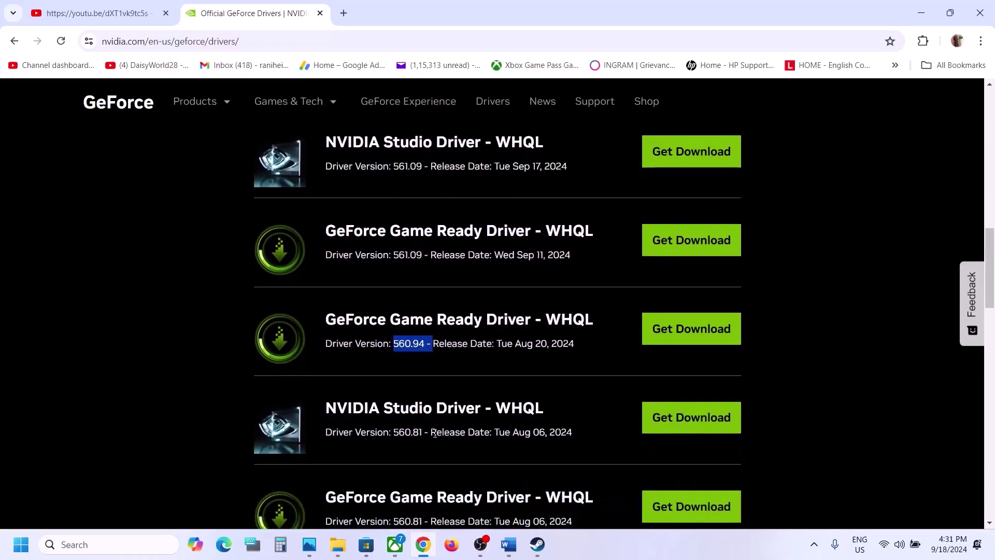
{"action": "left_click_drag", "start_coordinate": [394, 472], "coordinate": [438, 472]}
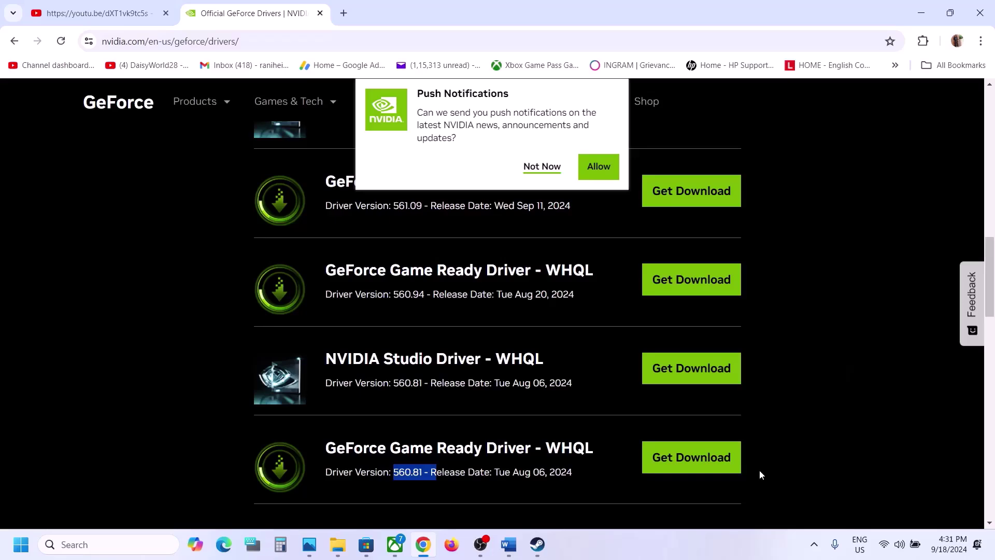
{"action": "left_click", "coordinate": [541, 550]}
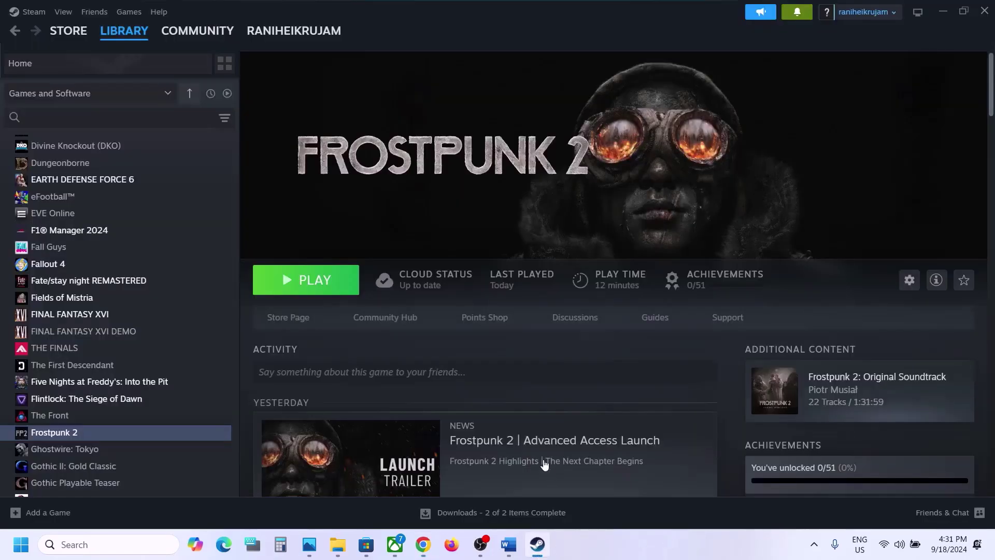
Copy the 'View Advanced system settings' heading from the Word virtual memory notes into Windows search
{"action": "left_click", "coordinate": [508, 546]}
{"action": "scroll", "coordinate": [456, 374], "scroll_direction": "down", "scroll_amount": 4}
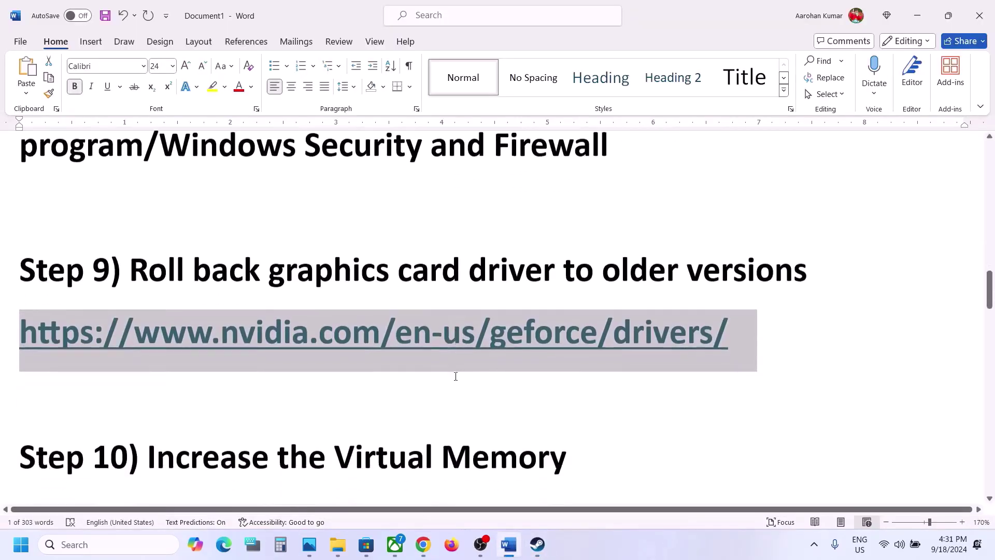
{"action": "scroll", "coordinate": [456, 374], "scroll_direction": "down", "scroll_amount": 2}
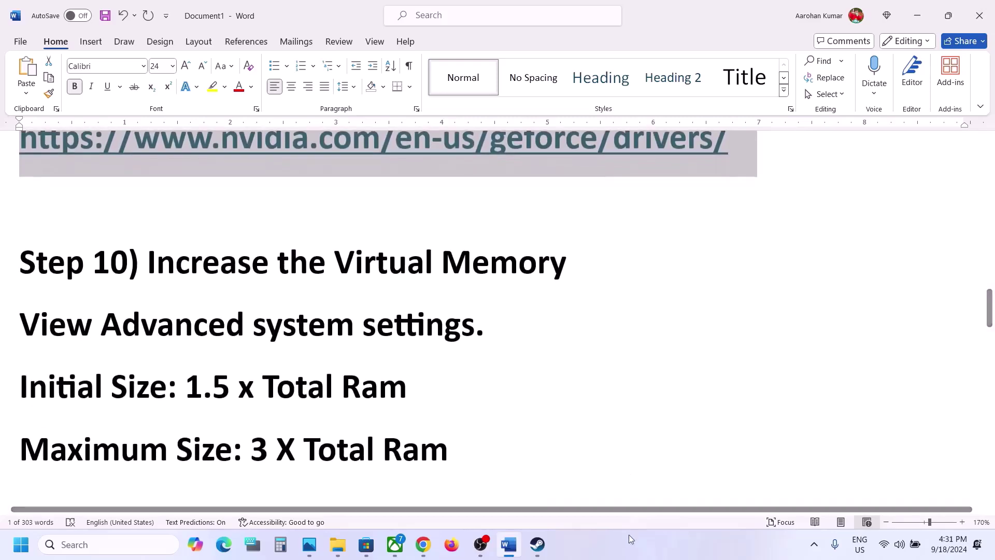
{"action": "left_click", "coordinate": [627, 548]}
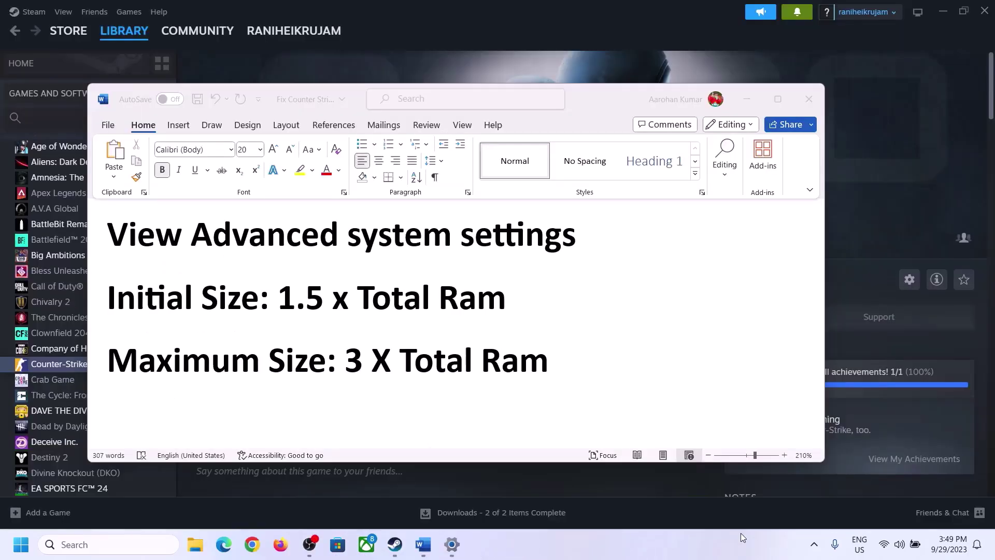
{"action": "left_click", "coordinate": [147, 240]}
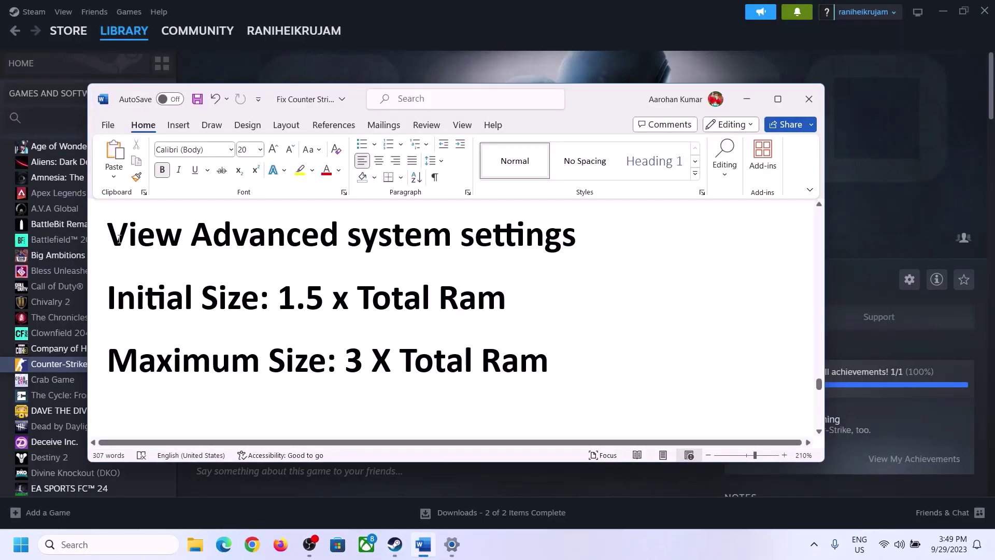
{"action": "left_click_drag", "start_coordinate": [117, 239], "coordinate": [564, 235]}
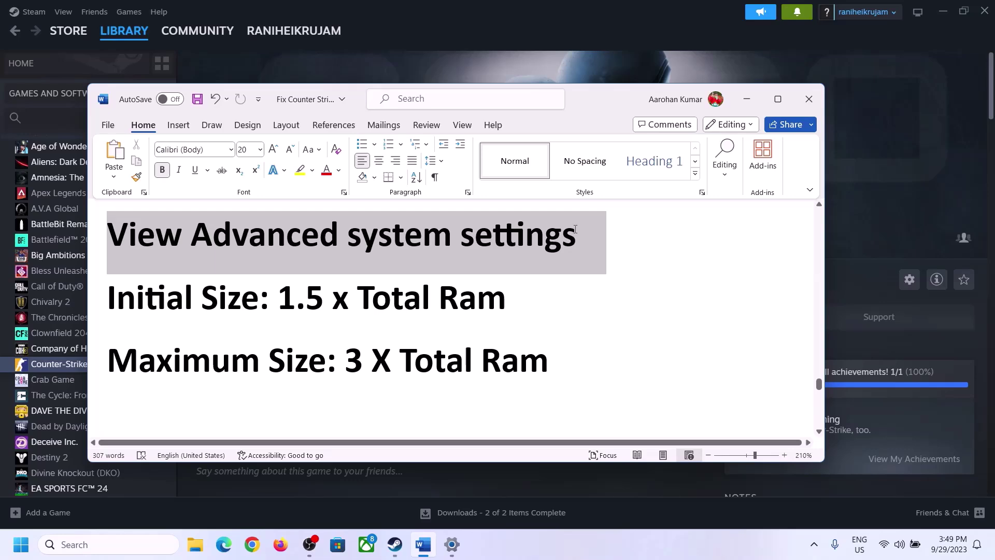
{"action": "key", "text": "ctrl+c"}
{"action": "left_click", "coordinate": [117, 544]}
Open the Virtual Memory dialog through Advanced system settings and Performance Options
{"action": "key", "text": "ctrl+v"}
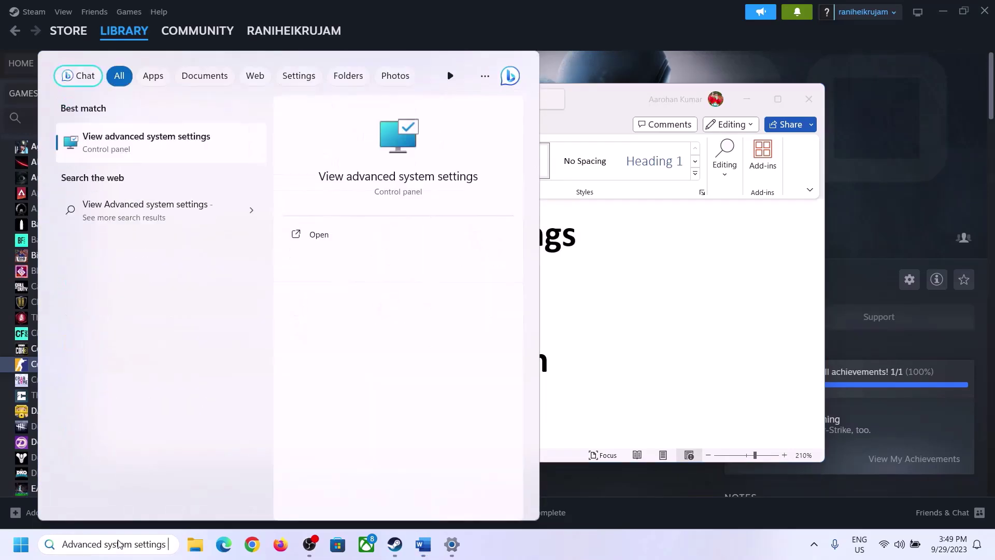
{"action": "left_click", "coordinate": [141, 150]}
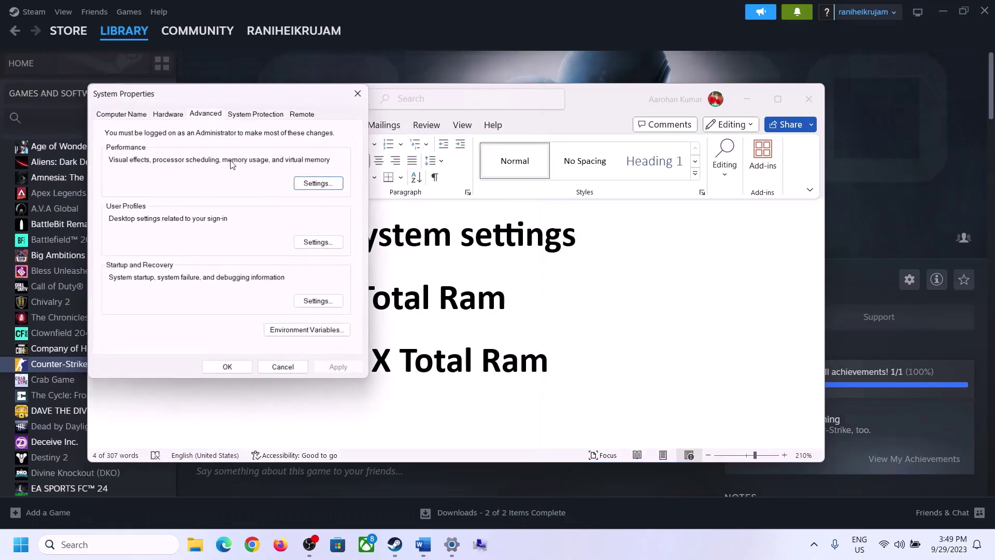
{"action": "left_click_drag", "start_coordinate": [205, 102], "coordinate": [445, 180]}
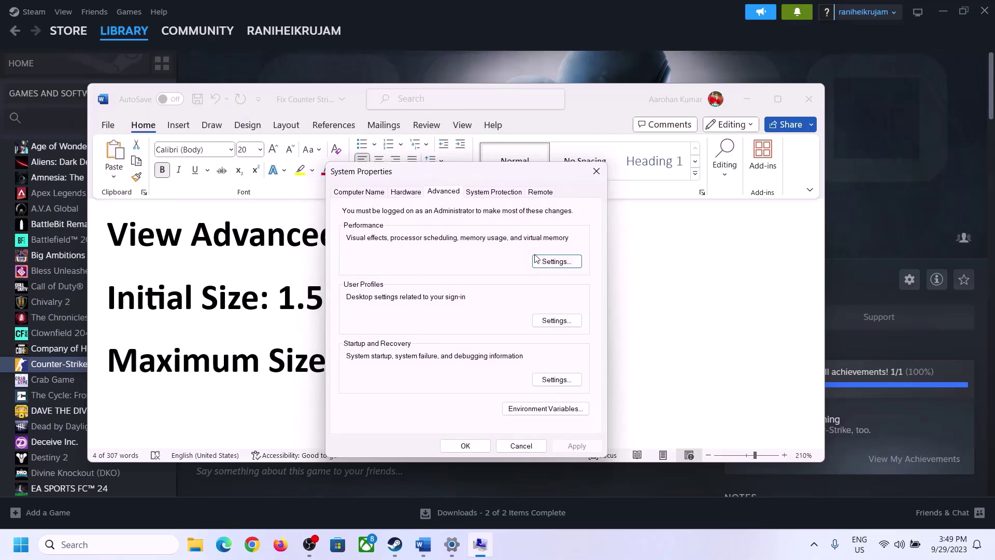
{"action": "left_click", "coordinate": [558, 263]}
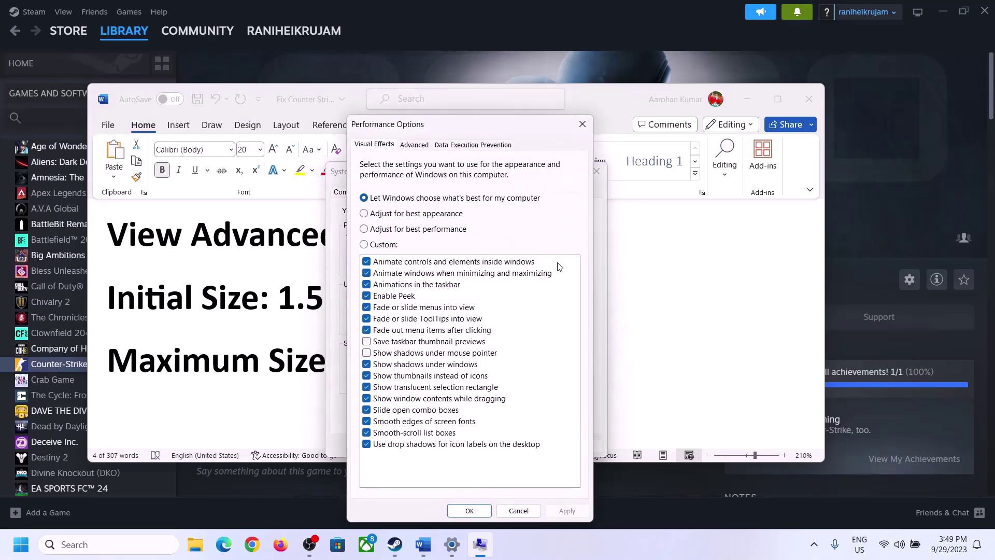
{"action": "left_click", "coordinate": [420, 147]}
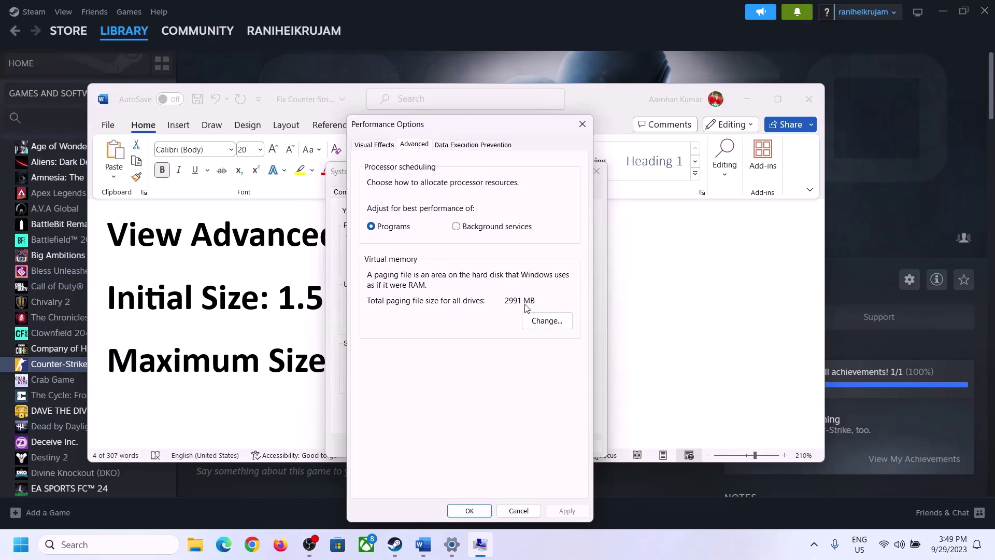
{"action": "left_click", "coordinate": [549, 321]}
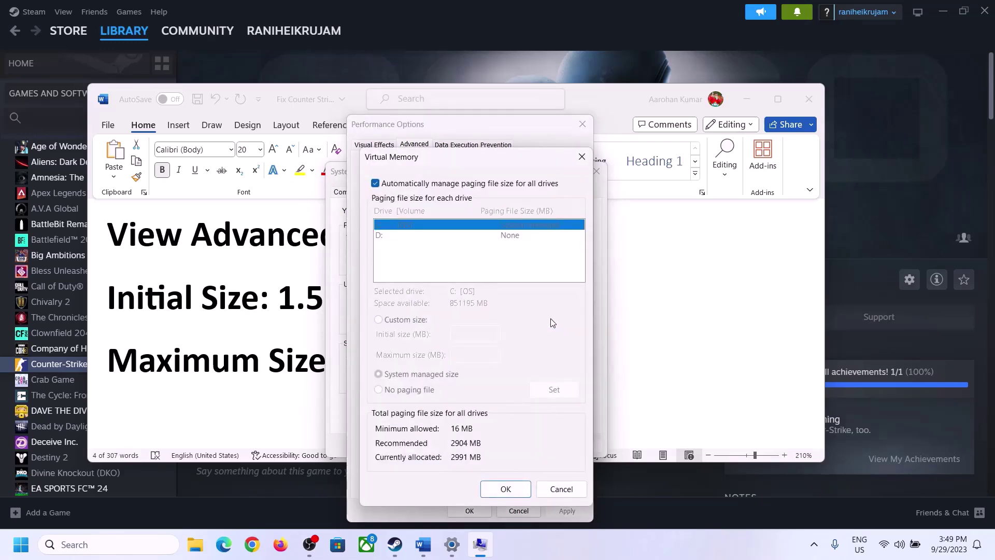
Turn off automatic paging file management for drive C and choose Custom size, checking the '1.5 x Total Ram' rule
{"action": "left_click", "coordinate": [375, 184]}
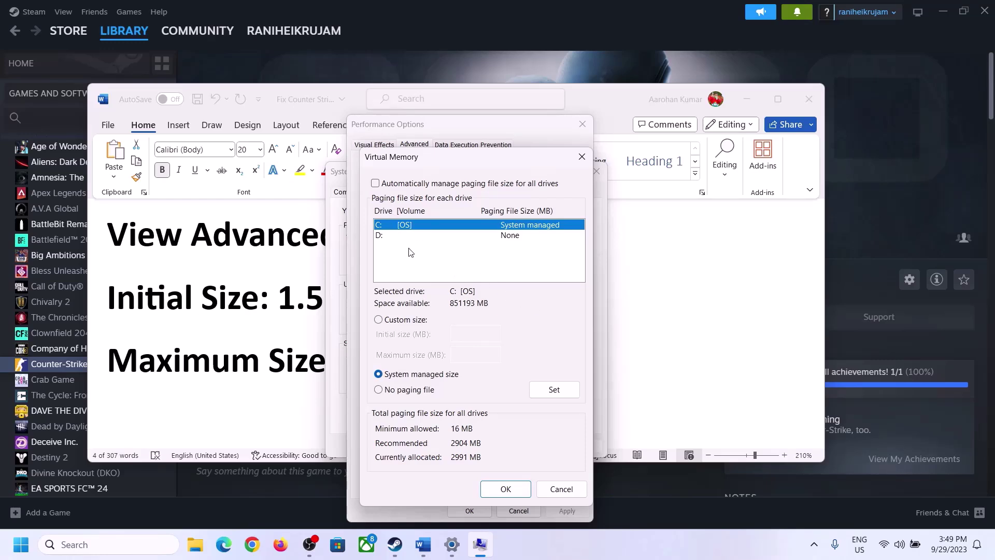
{"action": "left_click", "coordinate": [379, 321]}
{"action": "left_click", "coordinate": [461, 335]}
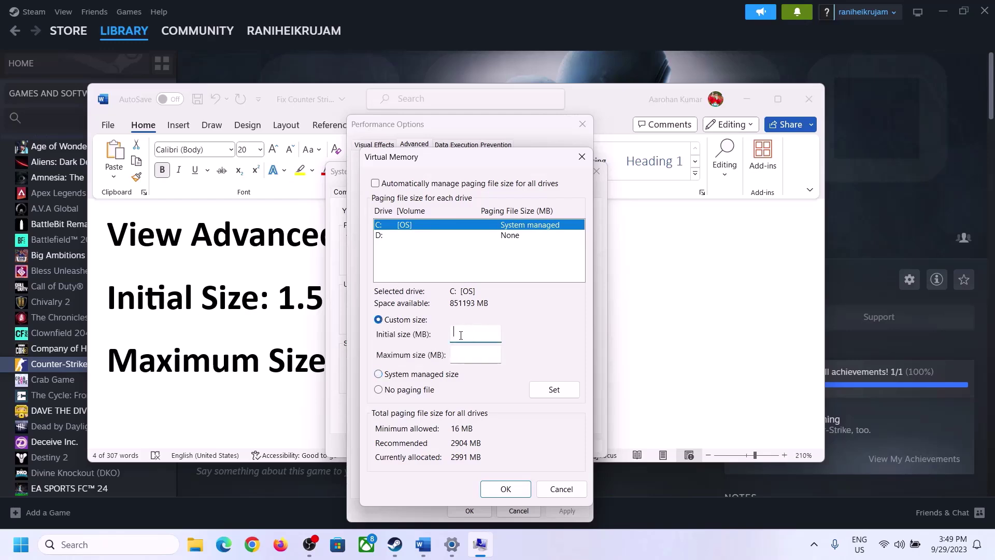
{"action": "left_click", "coordinate": [270, 305]}
{"action": "left_click_drag", "start_coordinate": [279, 298], "coordinate": [461, 310]}
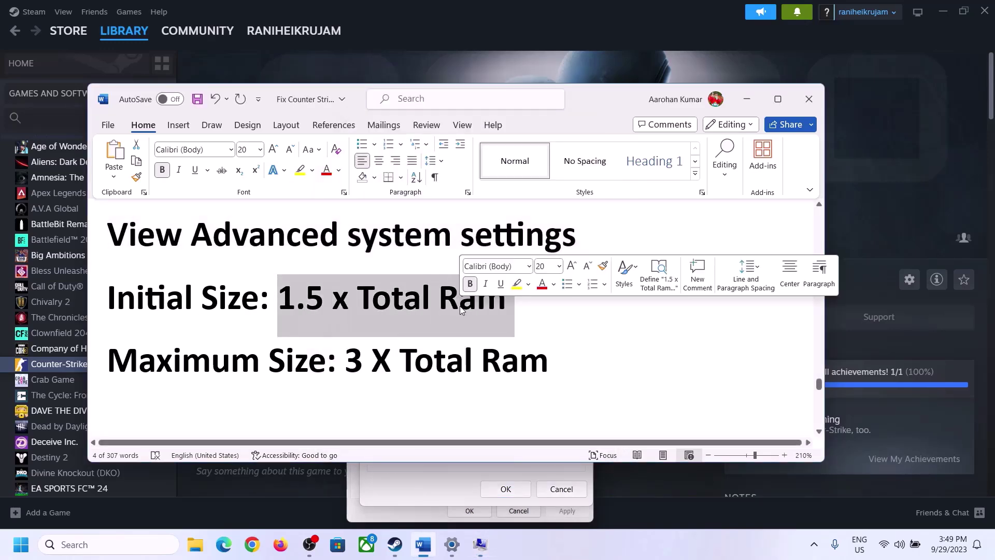
Read the 16 GB installed RAM on Settings' System > About page, then return to Virtual Memory
{"action": "mouse_move", "coordinate": [452, 549]}
{"action": "left_click", "coordinate": [451, 484]}
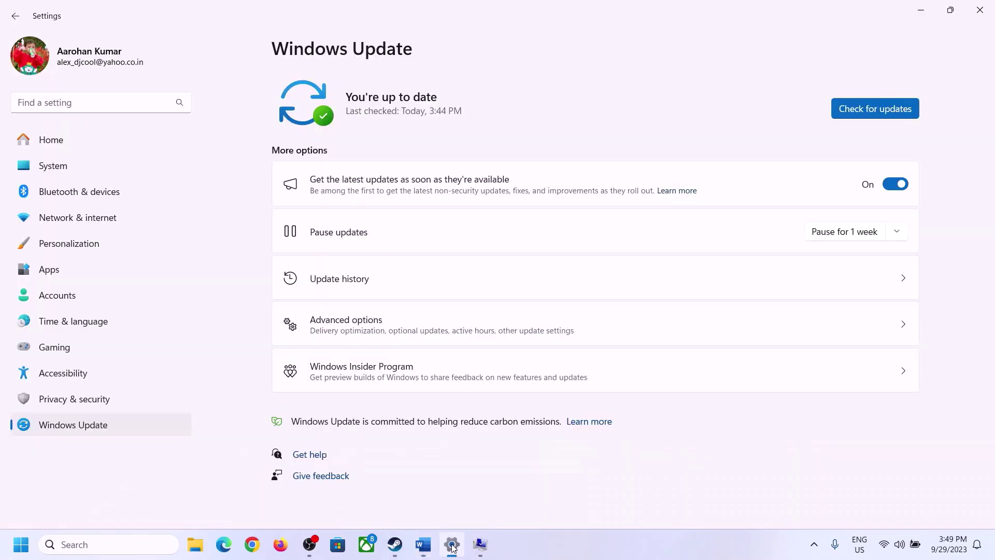
{"action": "left_click", "coordinate": [45, 169]}
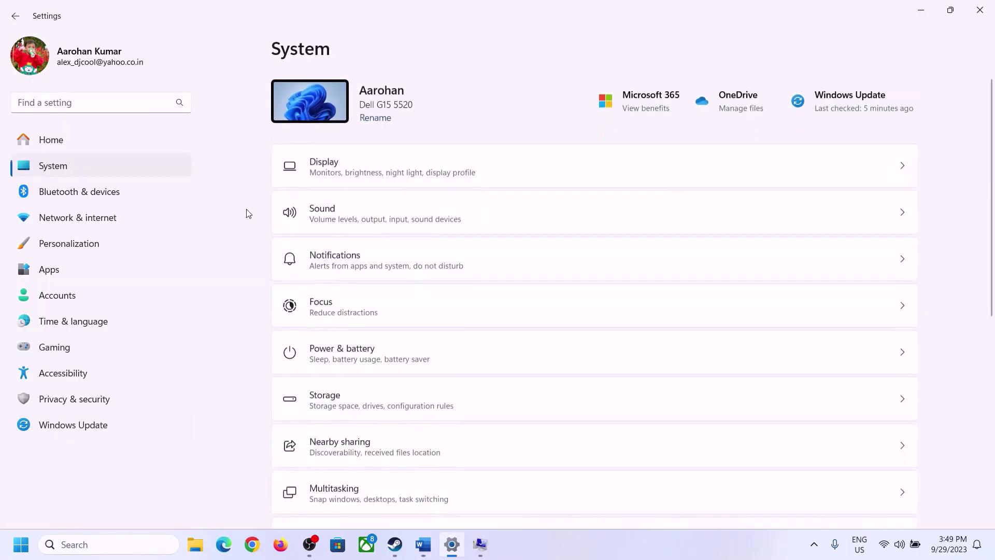
{"action": "scroll", "coordinate": [367, 378], "scroll_direction": "down", "scroll_amount": 8}
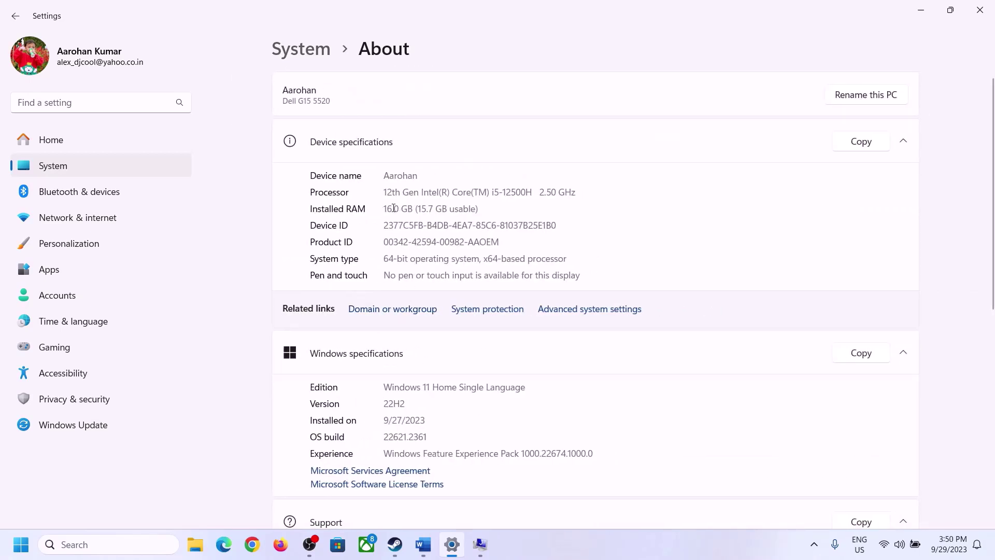
{"action": "left_click_drag", "start_coordinate": [394, 207], "coordinate": [379, 208]}
{"action": "left_click", "coordinate": [399, 209]}
{"action": "left_click_drag", "start_coordinate": [396, 208], "coordinate": [383, 204]}
{"action": "left_click", "coordinate": [480, 547]}
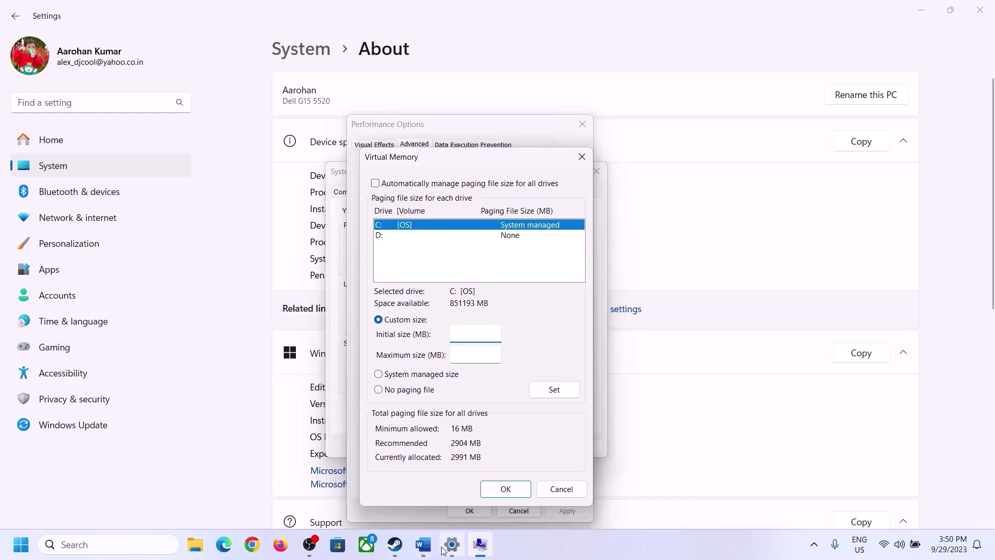
Launch Calculator with the calc command and place it on the right side of the screen
{"action": "mouse_move", "coordinate": [452, 544]}
{"action": "key", "text": "super+r"}
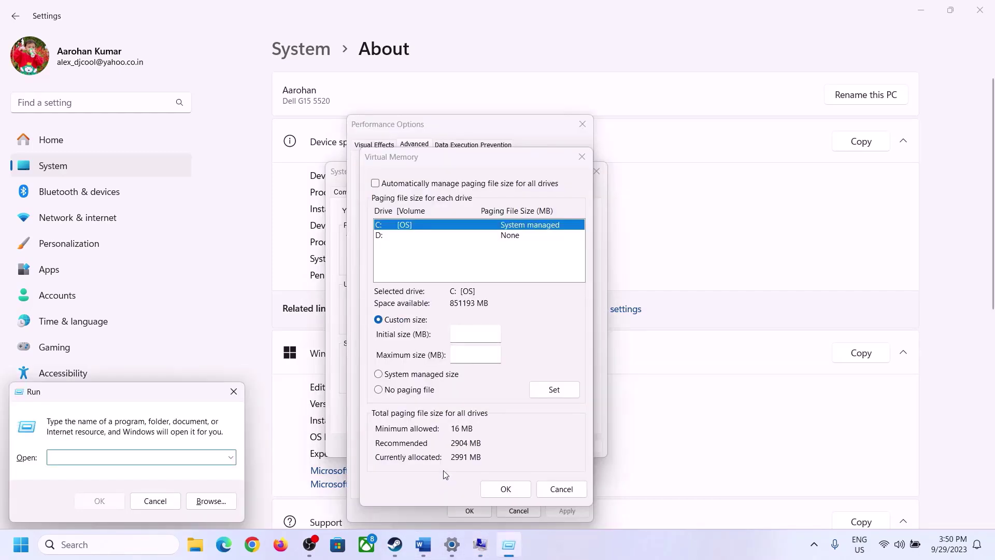
{"action": "type", "text": "calc"}
{"action": "left_click", "coordinate": [99, 501]}
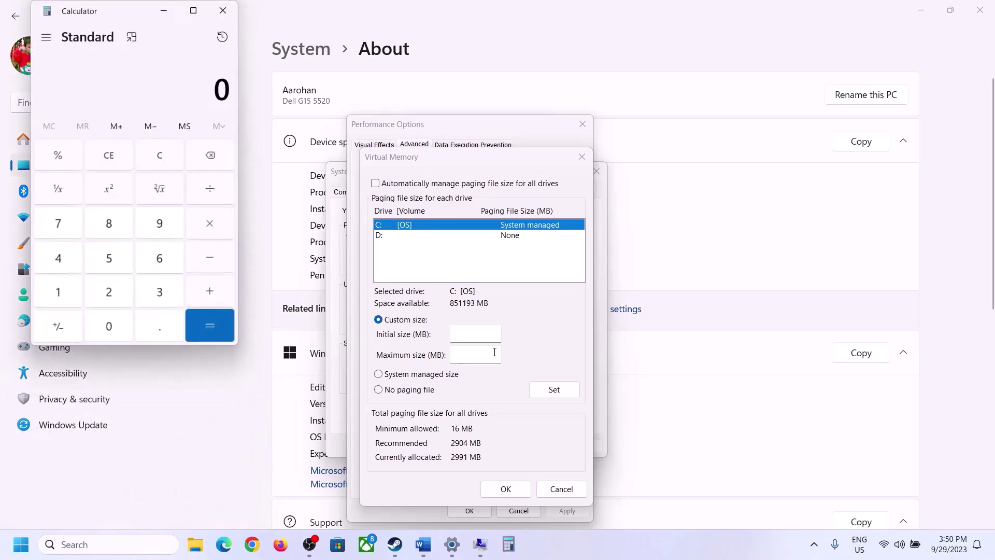
{"action": "left_click_drag", "start_coordinate": [124, 17], "coordinate": [726, 169]}
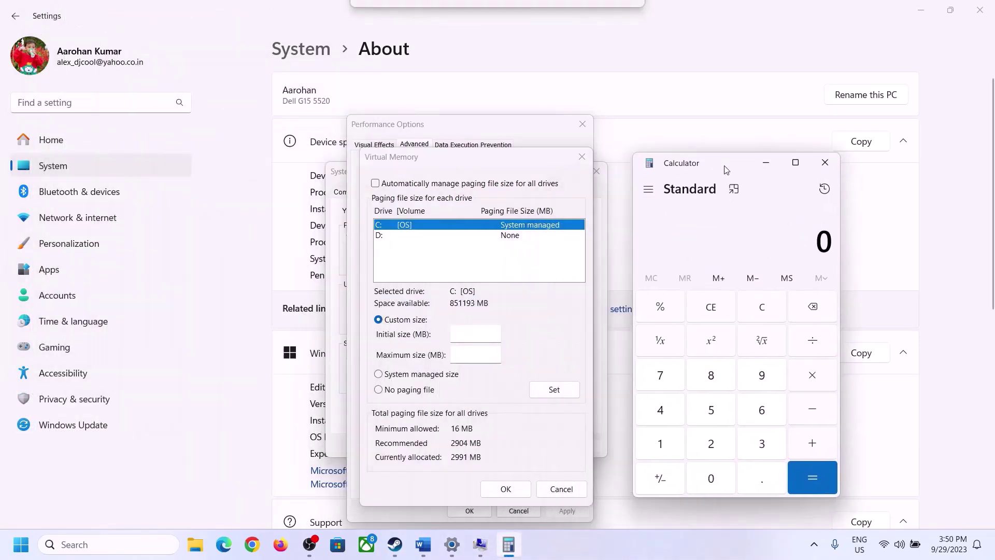
{"action": "left_click", "coordinate": [422, 554]}
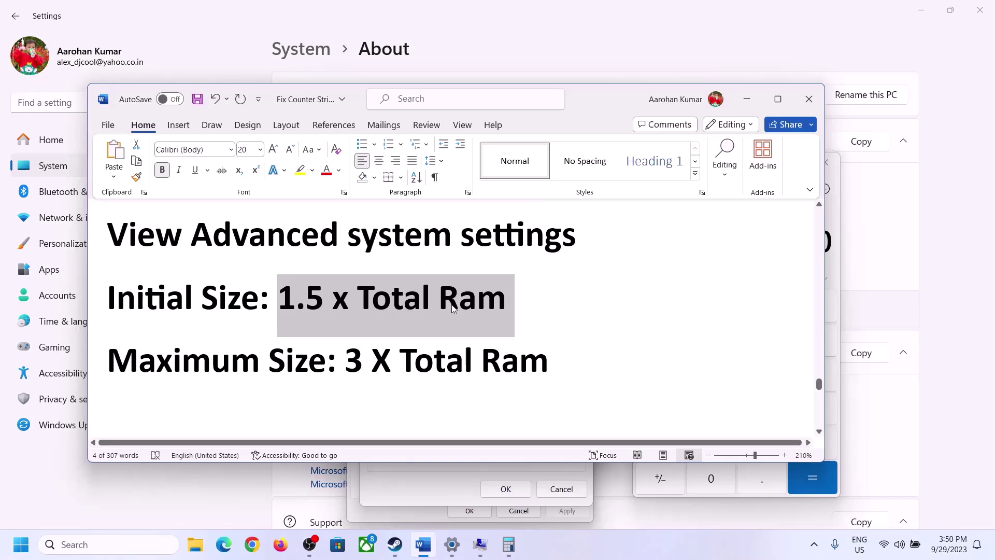
{"action": "left_click", "coordinate": [508, 544]}
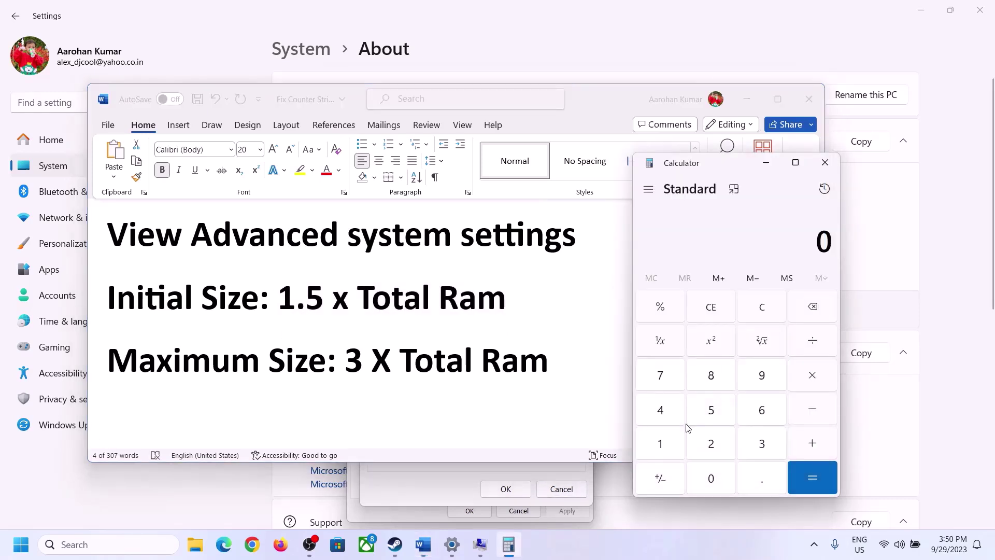
Compute 16 × 1024 = 16,384 to get the RAM in megabytes
{"action": "left_click", "coordinate": [662, 446]}
{"action": "left_click", "coordinate": [757, 418]}
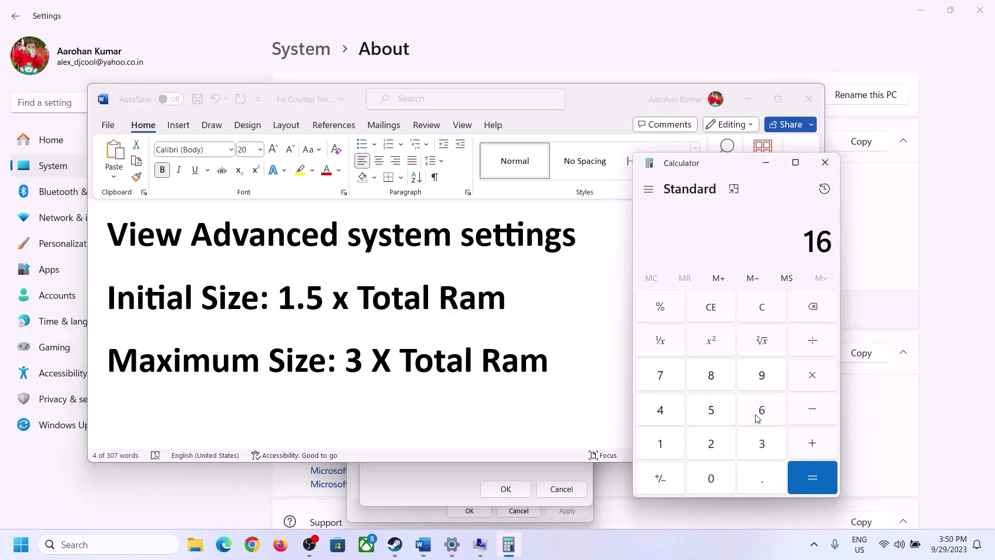
{"action": "left_click", "coordinate": [761, 317]}
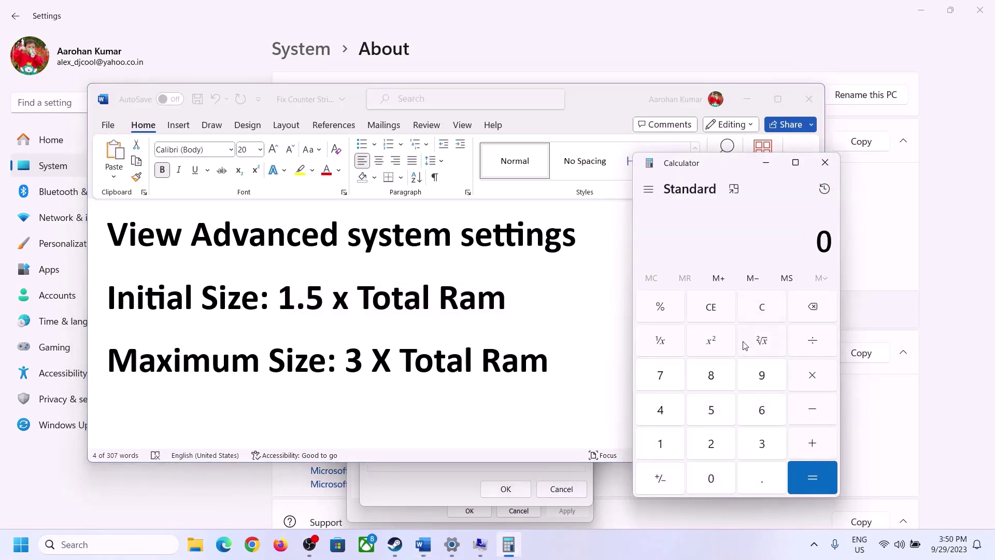
{"action": "left_click", "coordinate": [668, 445]}
{"action": "left_click", "coordinate": [746, 414]}
{"action": "left_click", "coordinate": [662, 446]}
{"action": "left_click", "coordinate": [710, 476]}
{"action": "left_click", "coordinate": [711, 444]}
{"action": "left_click", "coordinate": [674, 423]}
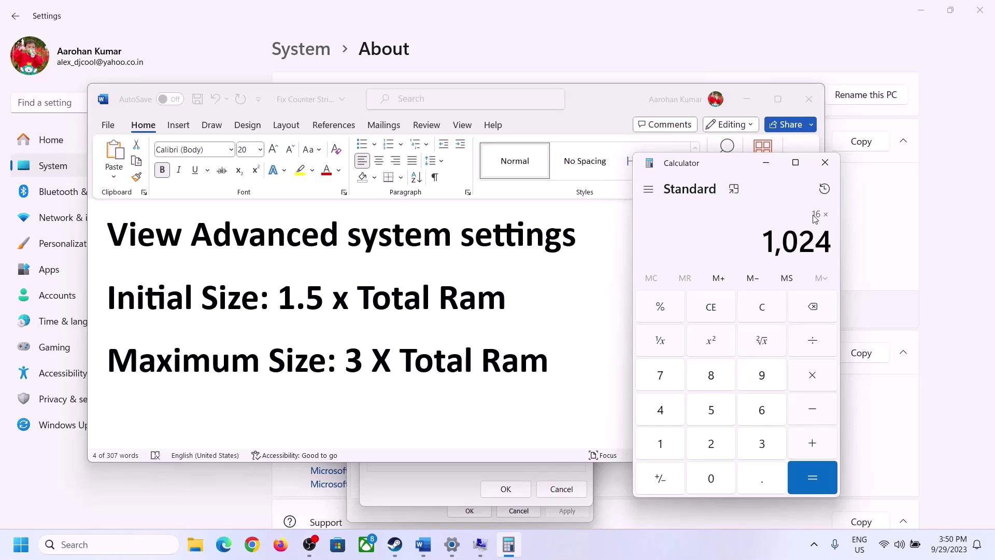
{"action": "left_click", "coordinate": [812, 478]}
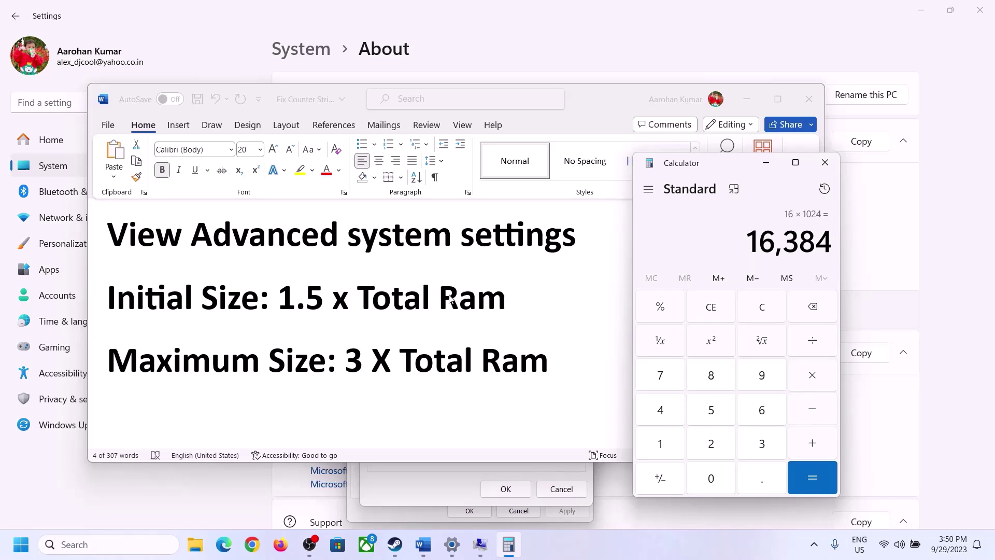
Compute 16,384 × 1.5 = 24,576 in Calculator and enter 24576 as the initial paging size
{"action": "left_click", "coordinate": [814, 378]}
{"action": "left_click", "coordinate": [674, 445]}
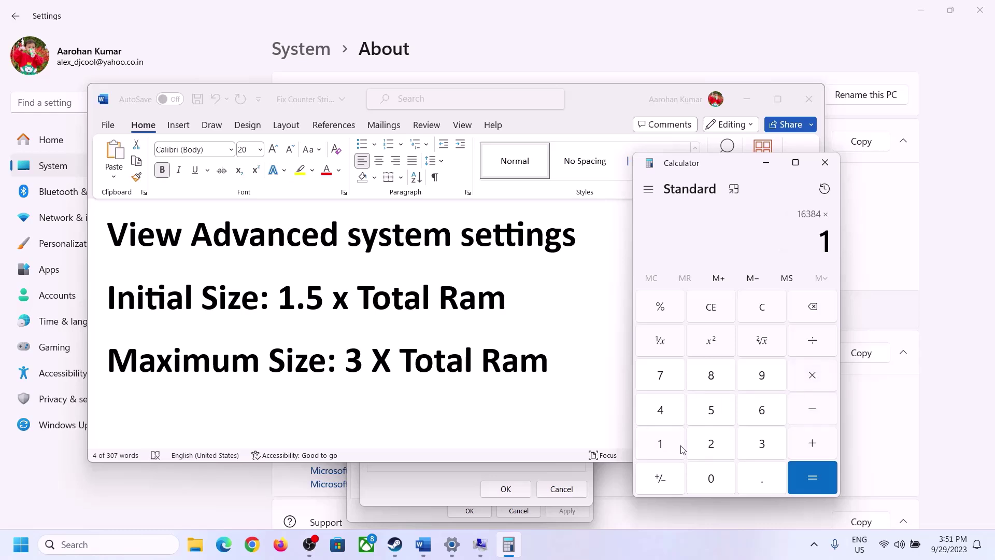
{"action": "left_click", "coordinate": [759, 486]}
{"action": "left_click", "coordinate": [725, 420]}
{"action": "left_click", "coordinate": [811, 473]}
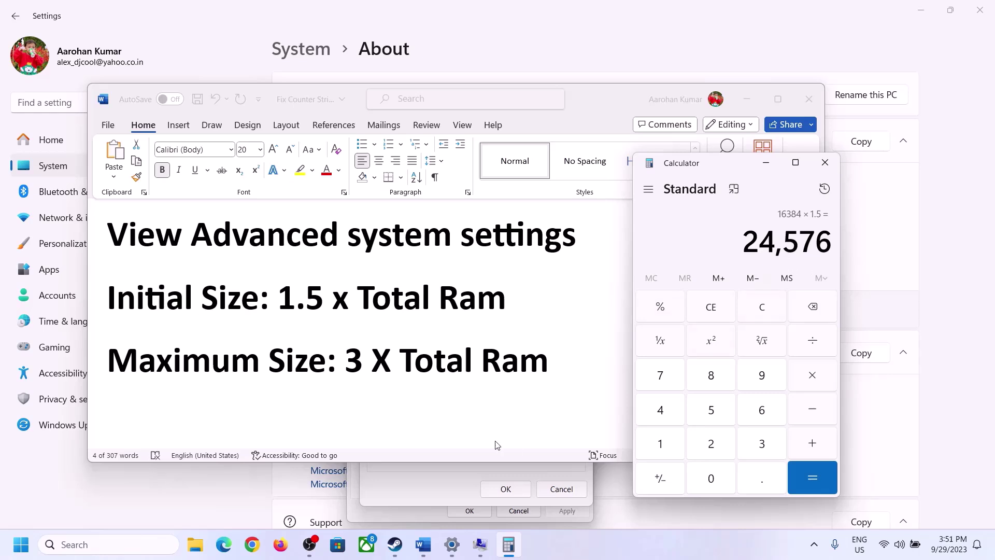
{"action": "left_click", "coordinate": [439, 487]}
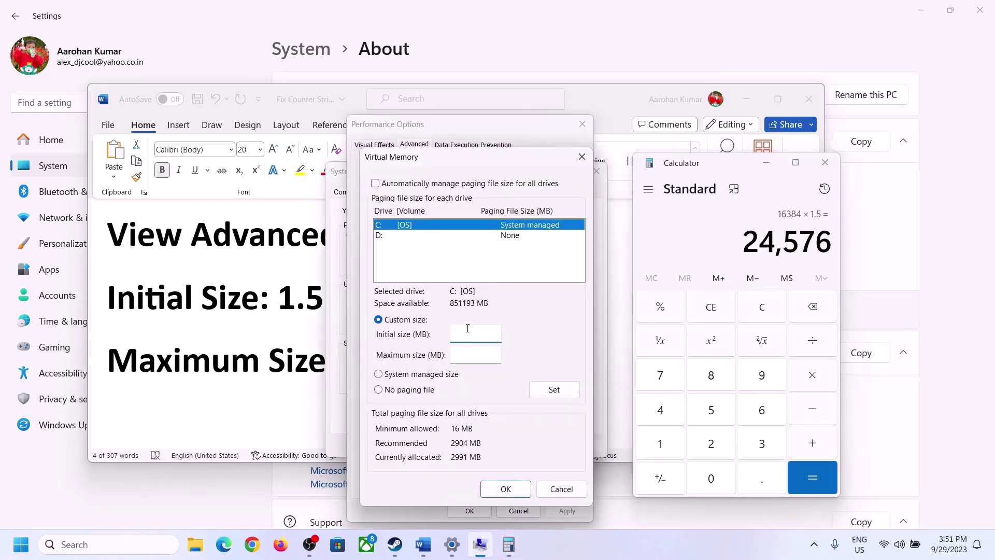
{"action": "type", "text": "24576"}
{"action": "left_click", "coordinate": [497, 355]}
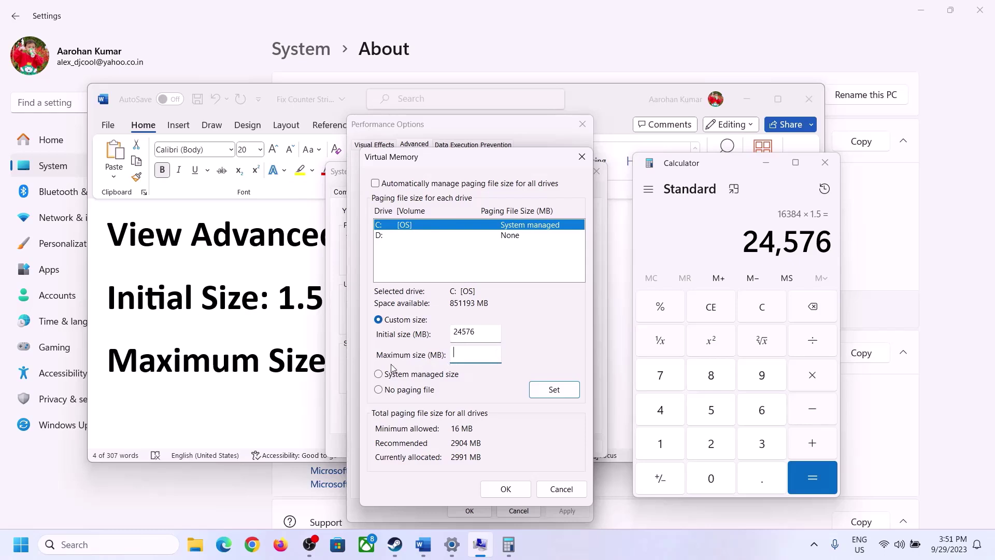
Check the formula and installed 16 GB RAM, then compute 16 × 1024 = 16,384 MB
{"action": "left_click", "coordinate": [307, 365]}
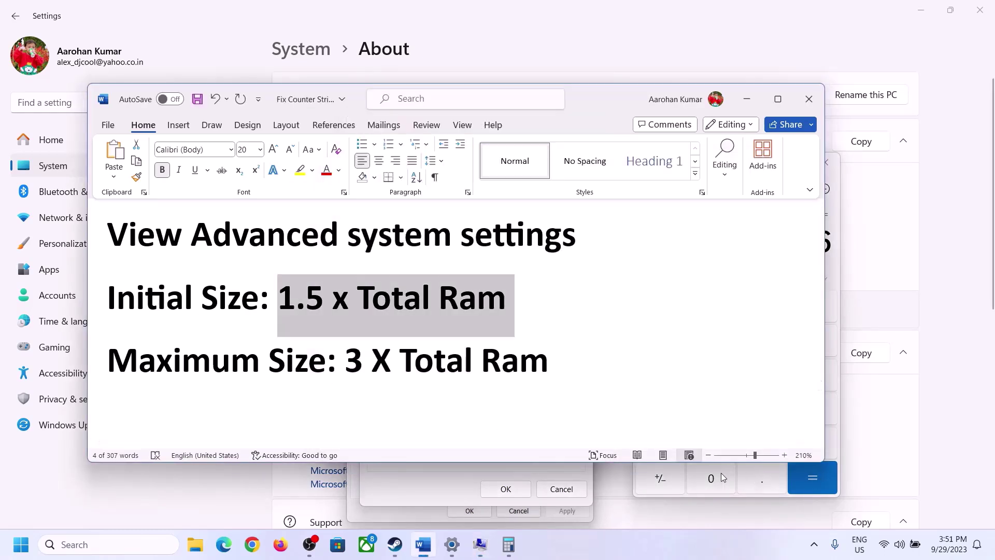
{"action": "left_click", "coordinate": [838, 280]}
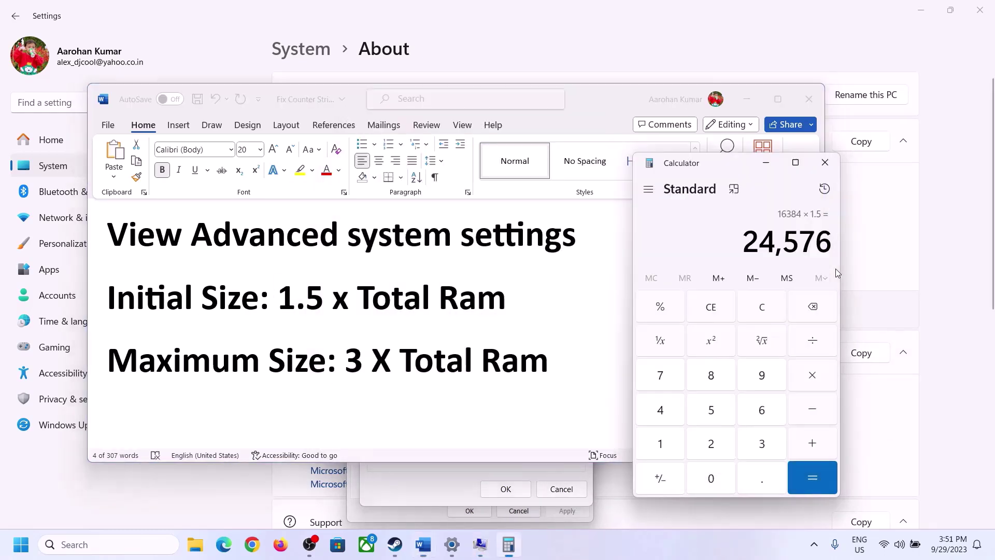
{"action": "left_click", "coordinate": [766, 308]}
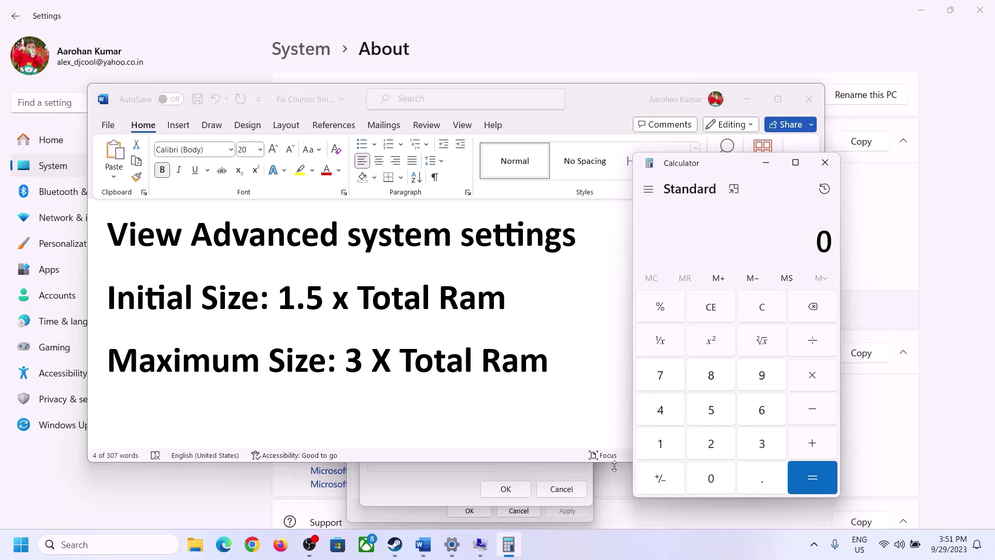
{"action": "left_click", "coordinate": [452, 544]}
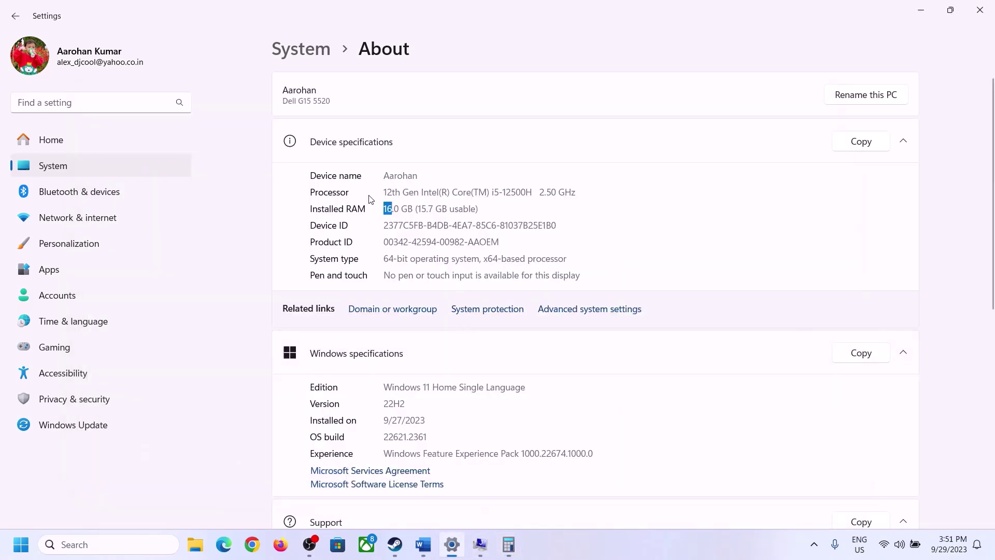
{"action": "left_click", "coordinate": [508, 545]}
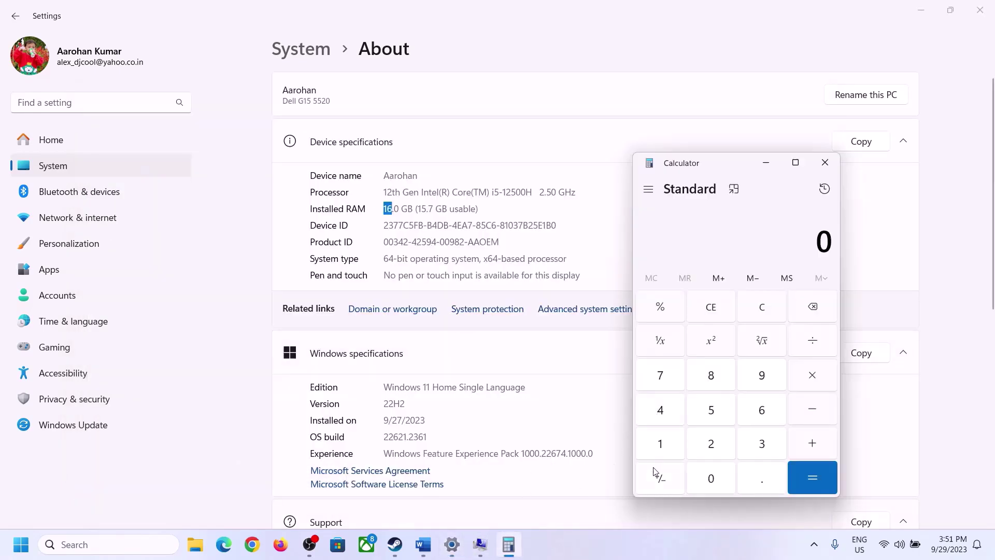
{"action": "left_click", "coordinate": [672, 440]}
{"action": "left_click", "coordinate": [760, 410]}
{"action": "left_click", "coordinate": [808, 377]}
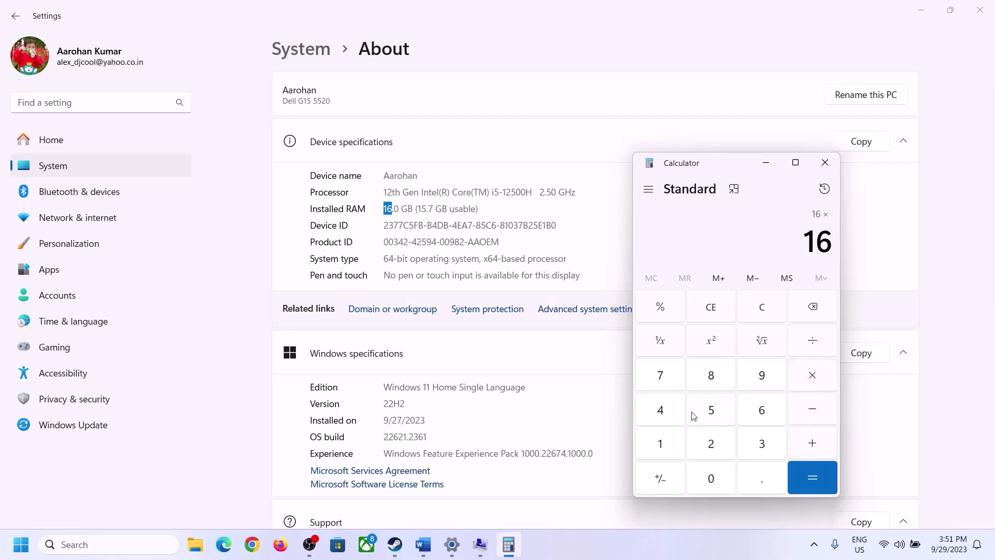
{"action": "left_click", "coordinate": [668, 440]}
{"action": "left_click", "coordinate": [707, 476]}
{"action": "left_click", "coordinate": [712, 443]}
{"action": "left_click", "coordinate": [667, 415]}
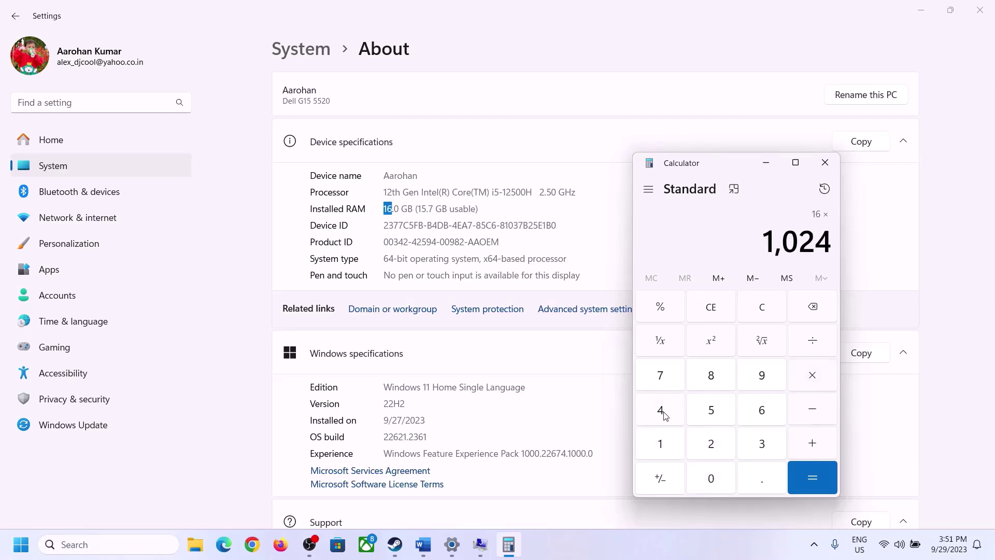
{"action": "left_click", "coordinate": [800, 490]}
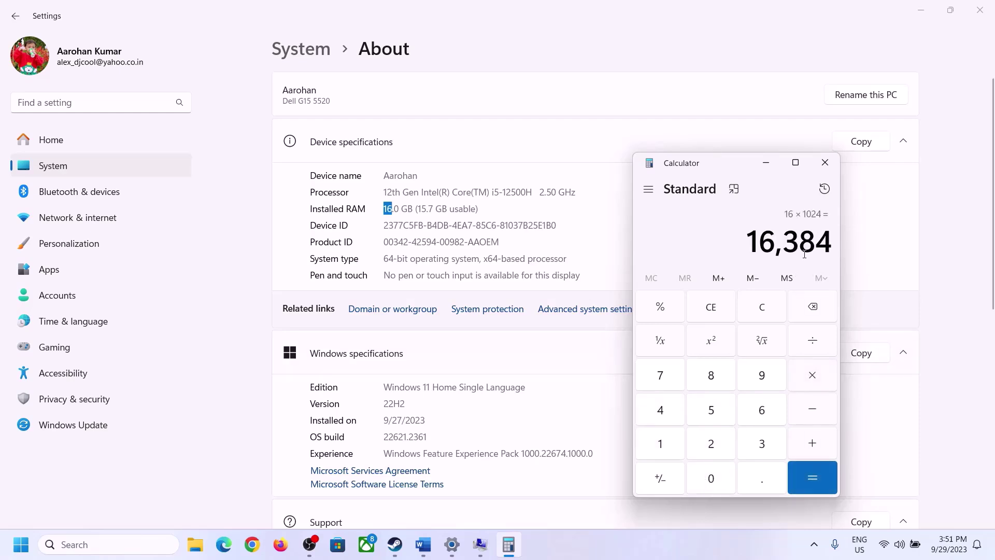
Compute the maximum paging size 16,384 × 3 = 49,152 MB
{"action": "left_click", "coordinate": [423, 545]}
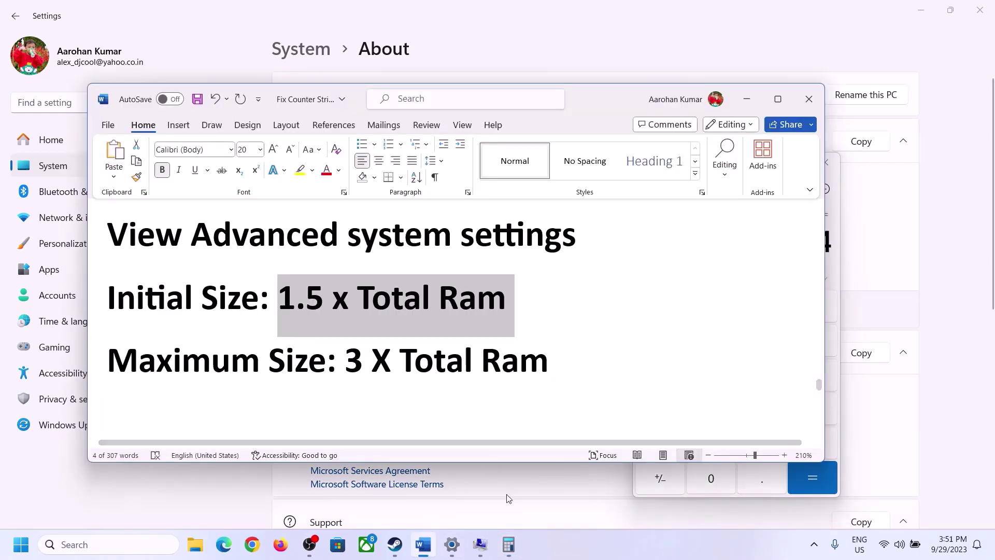
{"action": "left_click", "coordinate": [509, 544]}
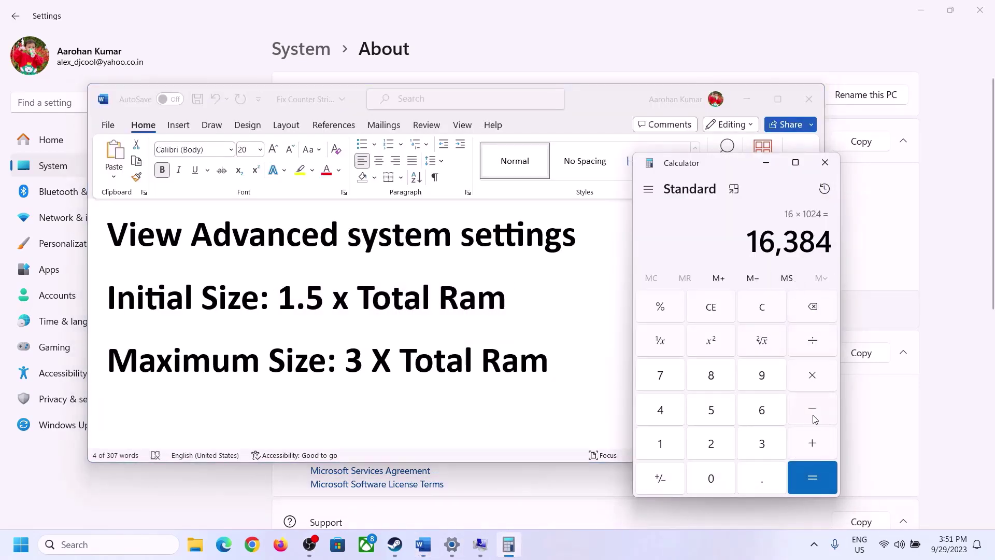
{"action": "left_click", "coordinate": [814, 382]}
{"action": "left_click", "coordinate": [749, 446]}
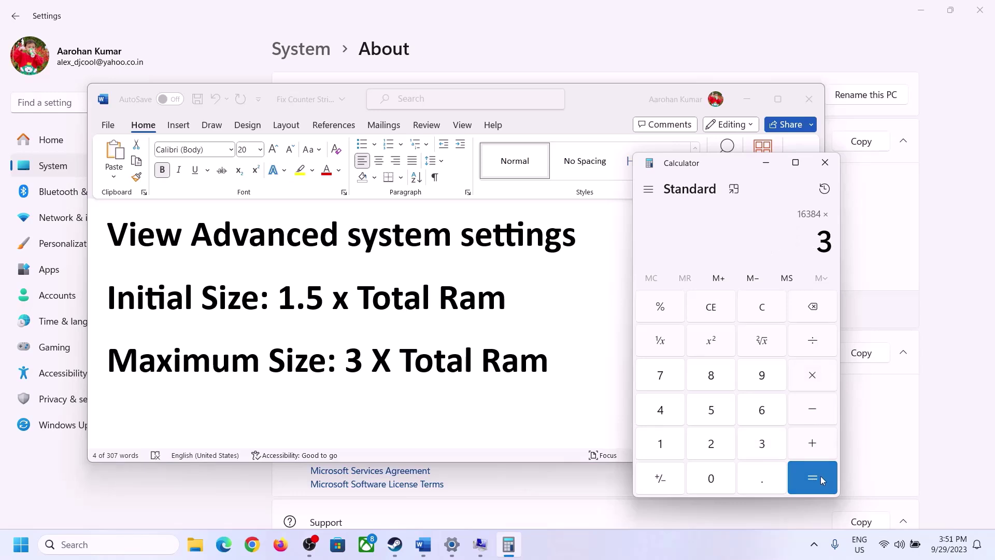
{"action": "left_click", "coordinate": [820, 476]}
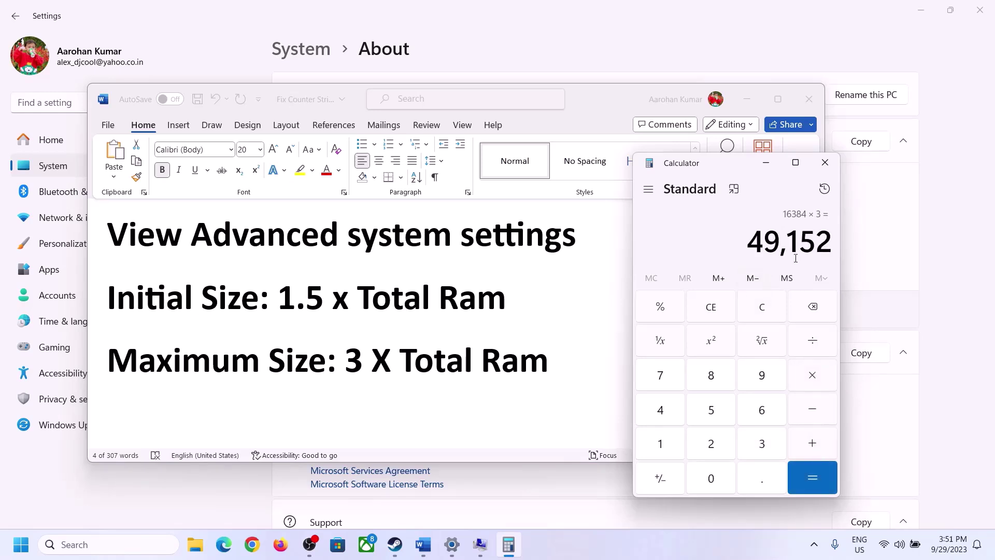
{"action": "mouse_move", "coordinate": [480, 544]}
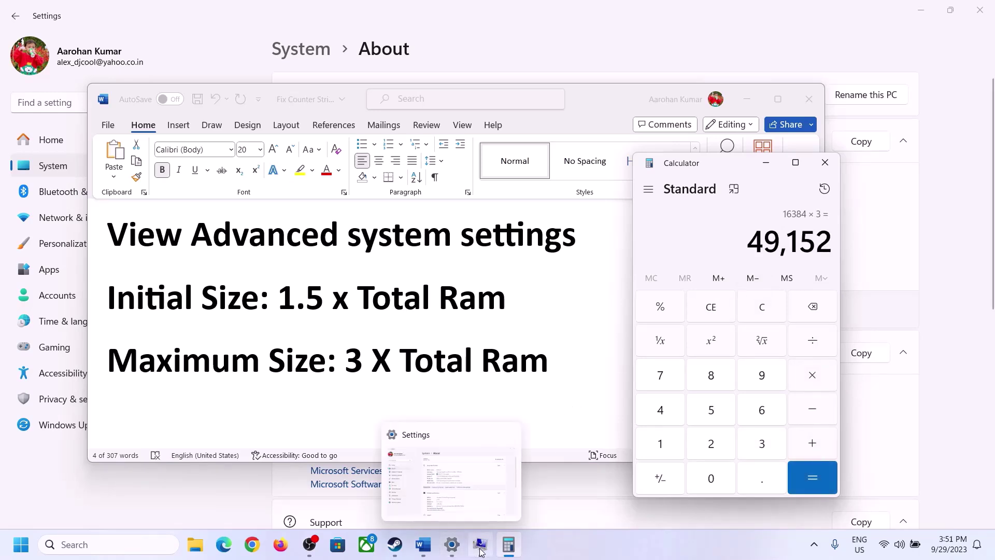
{"action": "left_click", "coordinate": [503, 512]}
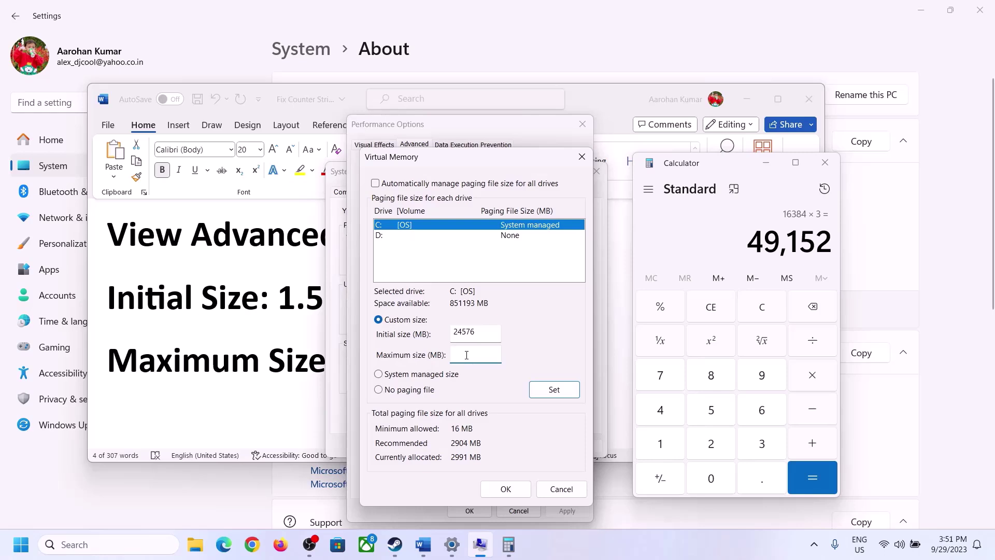
Set drive C:'s paging file to 24576–49152 MB, confirm all dialogs, and postpone the restart
{"action": "type", "text": "49152"}
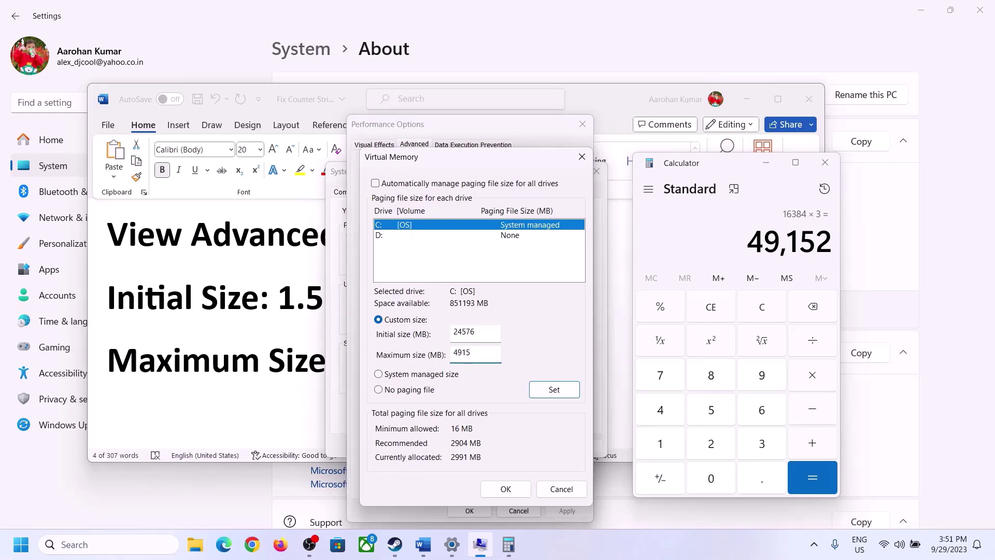
{"action": "left_click", "coordinate": [554, 392]}
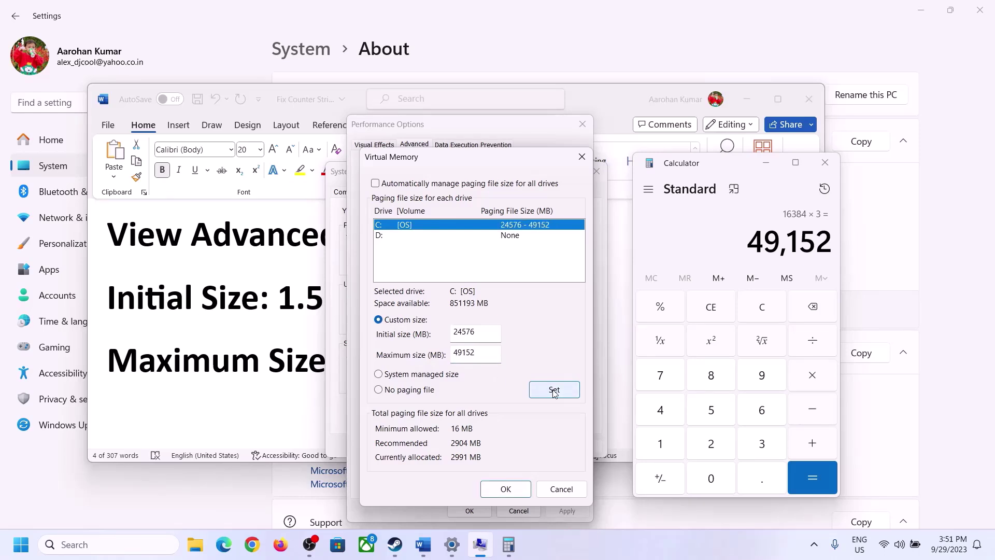
{"action": "left_click", "coordinate": [509, 489]}
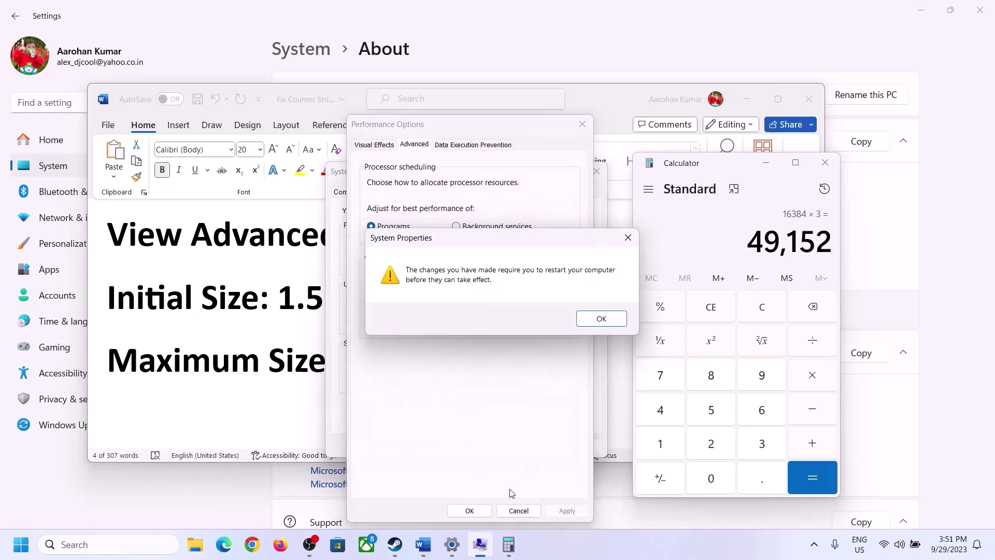
{"action": "left_click", "coordinate": [617, 321]}
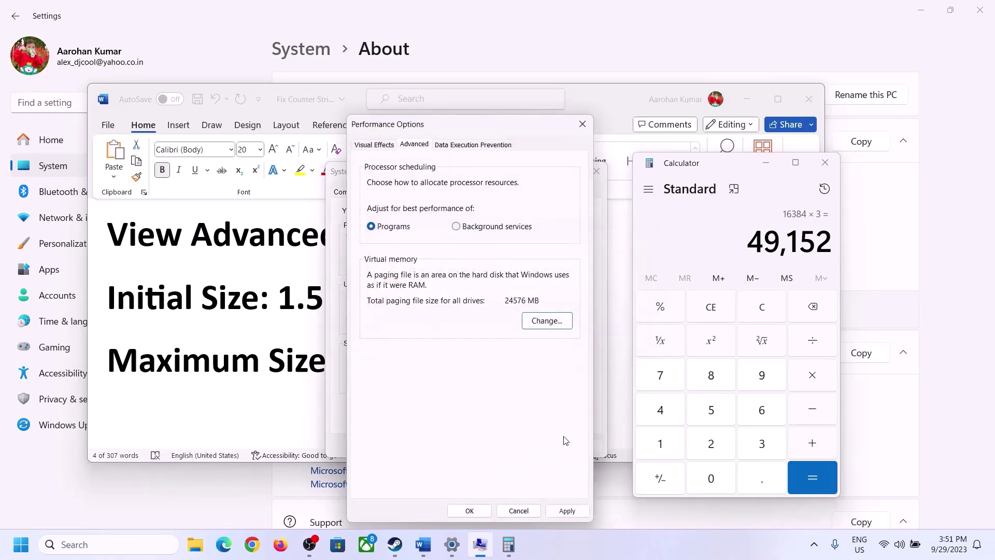
{"action": "left_click", "coordinate": [469, 511]}
{"action": "left_click", "coordinate": [465, 445]}
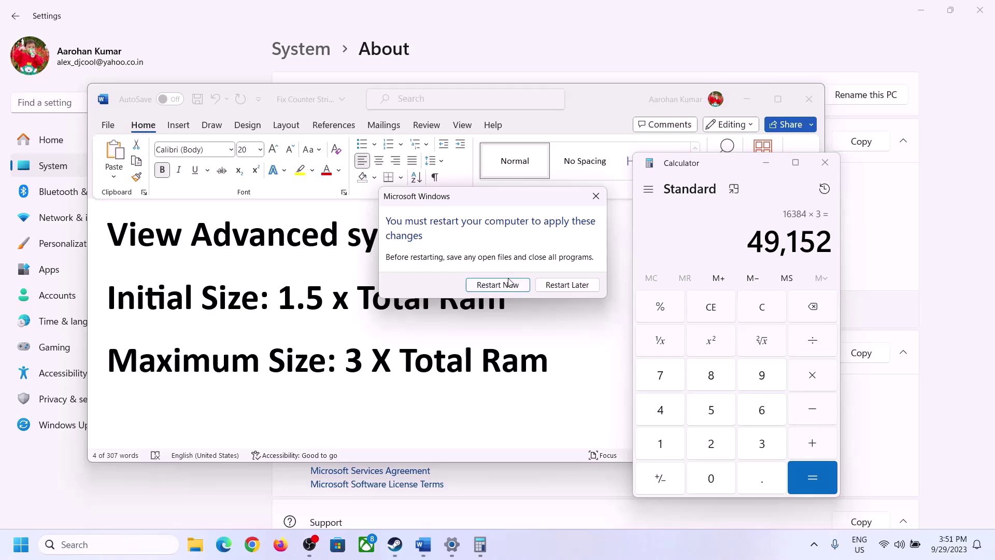
{"action": "left_click", "coordinate": [595, 196]}
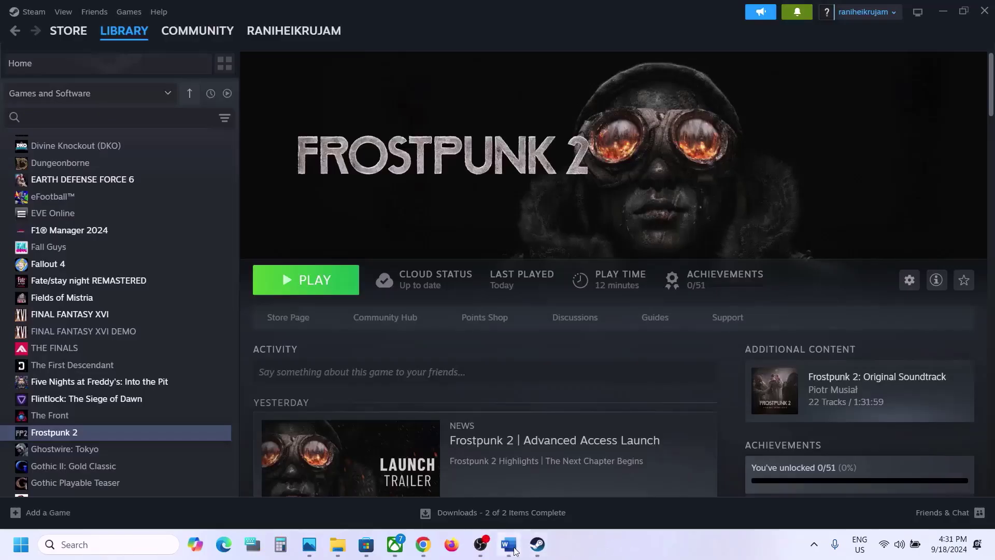
Copy the Step 11 Visual C++ Redistributable link and load it in a new Chrome tab
{"action": "left_click", "coordinate": [510, 546]}
{"action": "scroll", "coordinate": [893, 283], "scroll_direction": "down", "scroll_amount": 5}
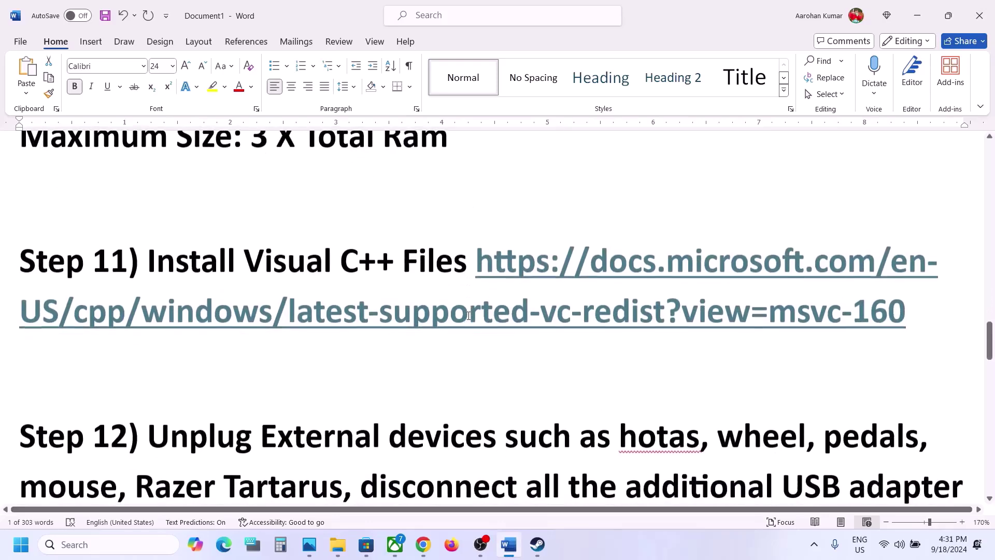
{"action": "left_click_drag", "start_coordinate": [916, 309], "coordinate": [475, 267]}
{"action": "key", "text": "ctrl+c"}
{"action": "mouse_move", "coordinate": [423, 545]}
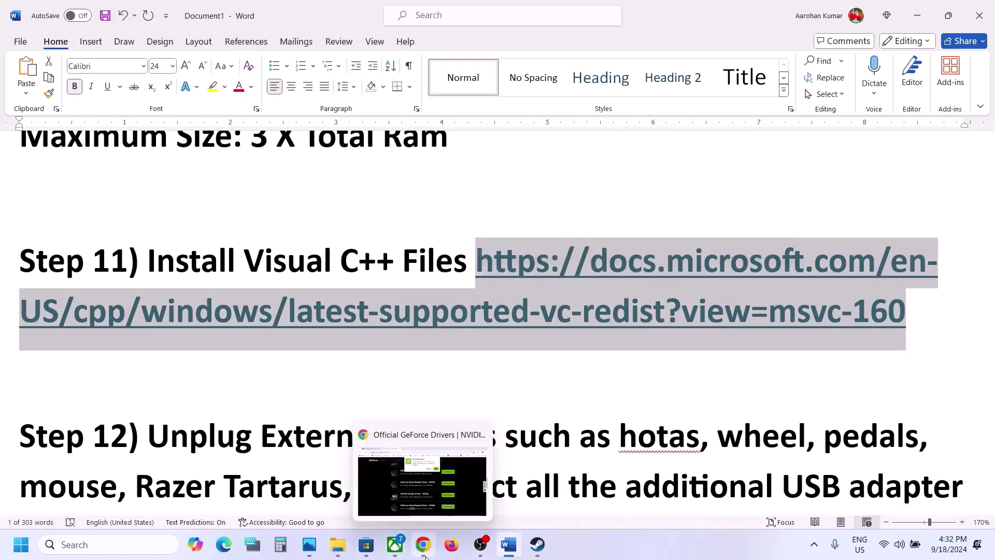
{"action": "left_click", "coordinate": [415, 475]}
{"action": "left_click", "coordinate": [345, 12]}
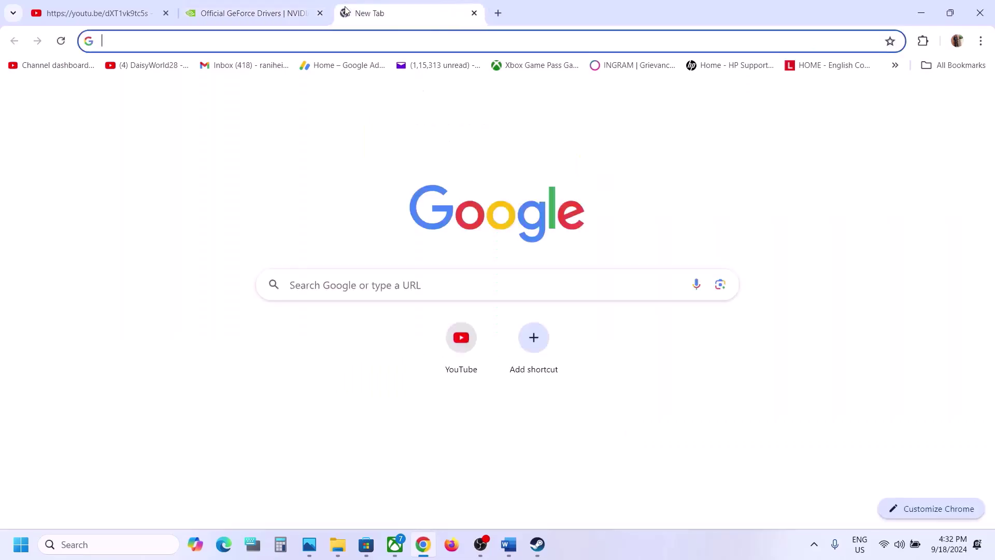
{"action": "key", "text": "ctrl+v"}
{"action": "key", "text": "Return"}
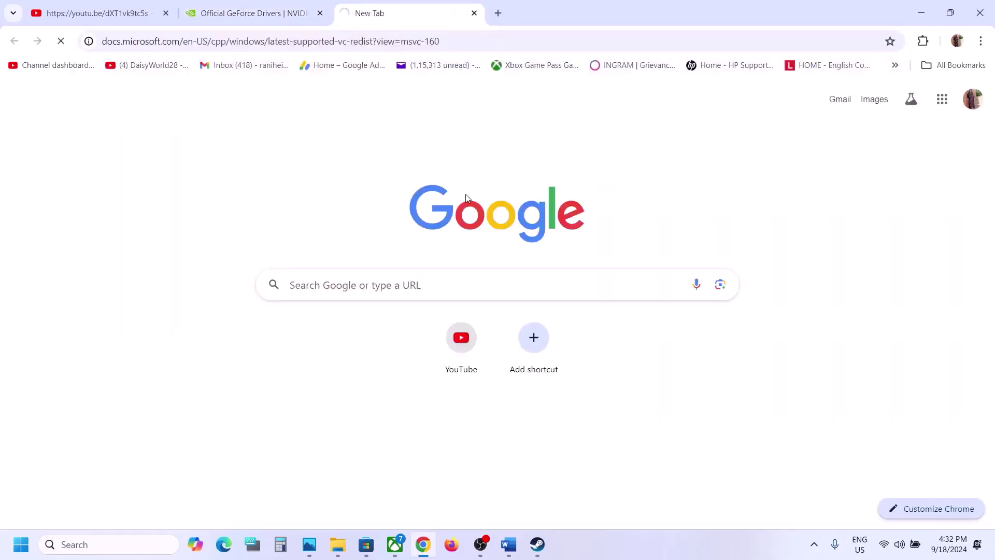
Scroll to the download table and highlight the X86 and X64 entries, then show Start's power options
{"action": "scroll", "coordinate": [466, 197], "scroll_direction": "down", "scroll_amount": 10}
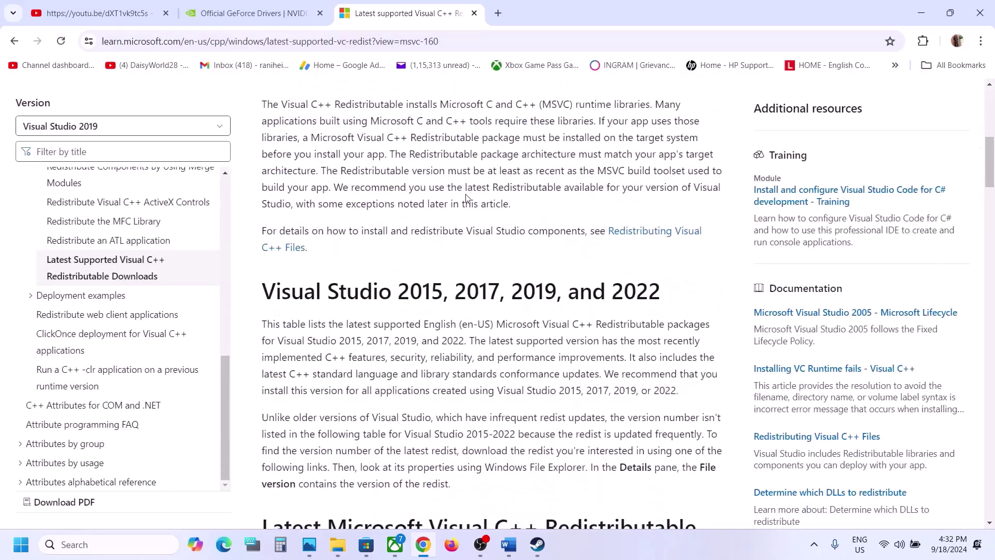
{"action": "left_click_drag", "start_coordinate": [421, 290], "coordinate": [679, 322]}
{"action": "scroll", "coordinate": [678, 311], "scroll_direction": "down", "scroll_amount": 8}
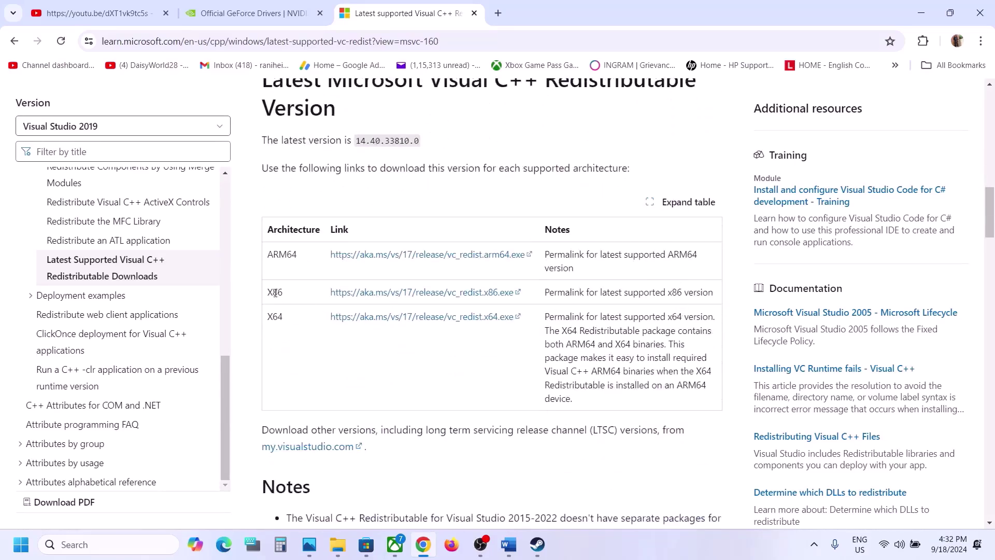
{"action": "double_click", "coordinate": [275, 293]}
{"action": "double_click", "coordinate": [274, 316]}
{"action": "left_click", "coordinate": [276, 294]}
{"action": "double_click", "coordinate": [275, 293]}
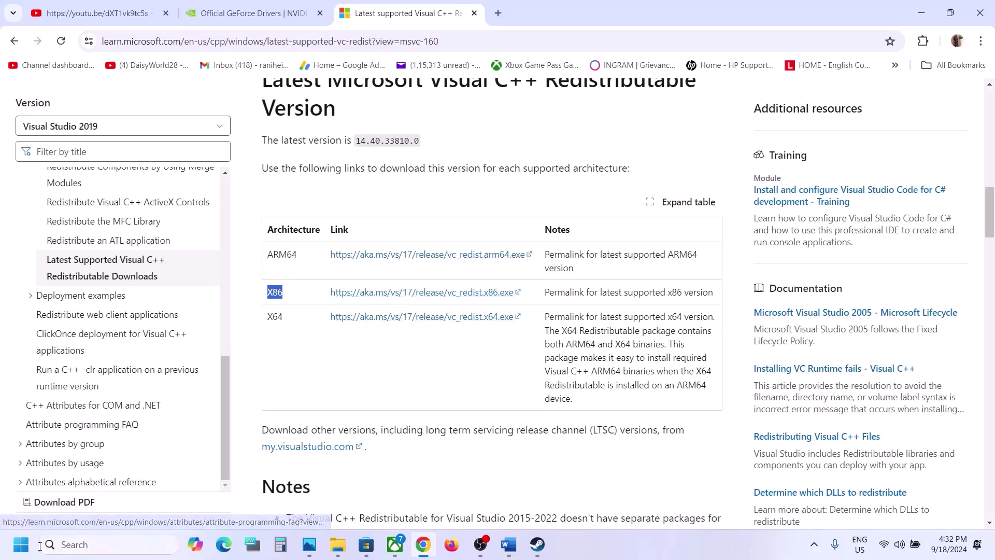
{"action": "left_click", "coordinate": [21, 544]}
{"action": "left_click", "coordinate": [377, 499]}
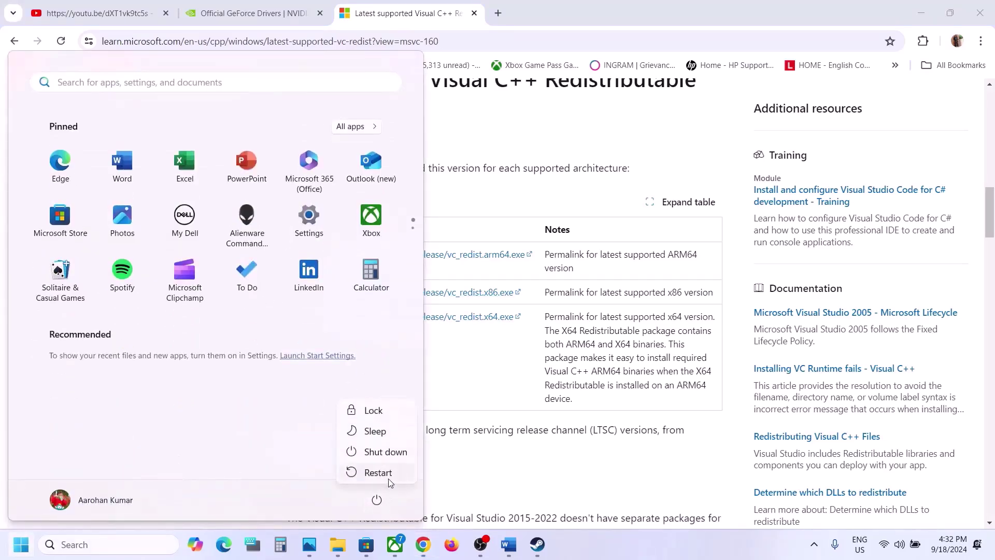
{"action": "left_click", "coordinate": [539, 545]}
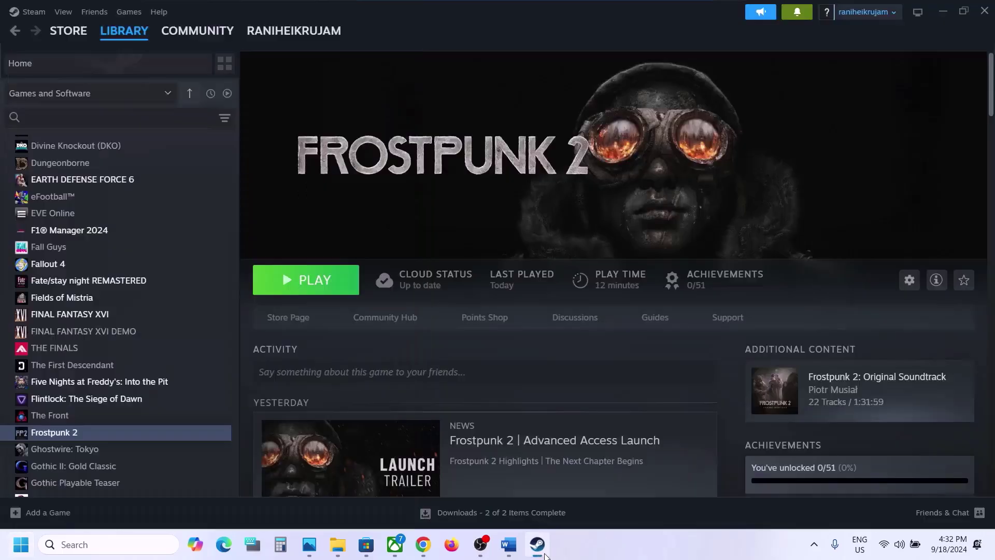
{"action": "left_click", "coordinate": [508, 544]}
{"action": "scroll", "coordinate": [459, 387], "scroll_direction": "down", "scroll_amount": 3}
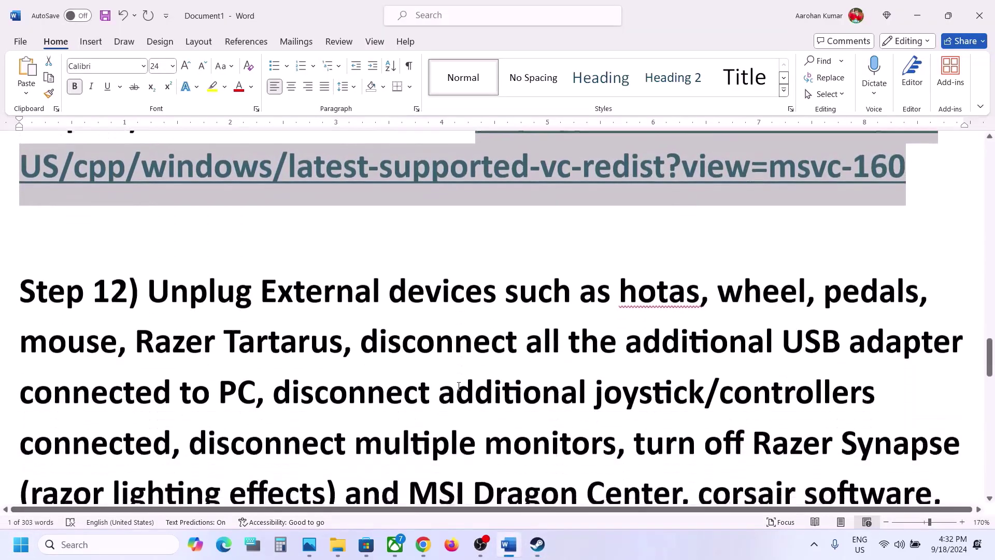
{"action": "left_click_drag", "start_coordinate": [155, 270], "coordinate": [792, 350]}
{"action": "scroll", "coordinate": [200, 262], "scroll_direction": "down", "scroll_amount": 3}
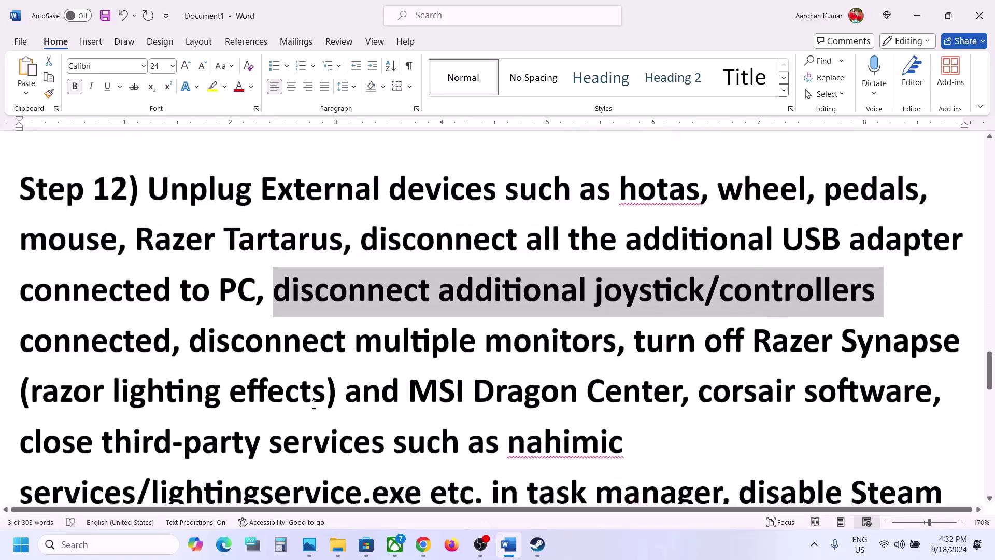
{"action": "left_click_drag", "start_coordinate": [199, 262], "coordinate": [539, 269]}
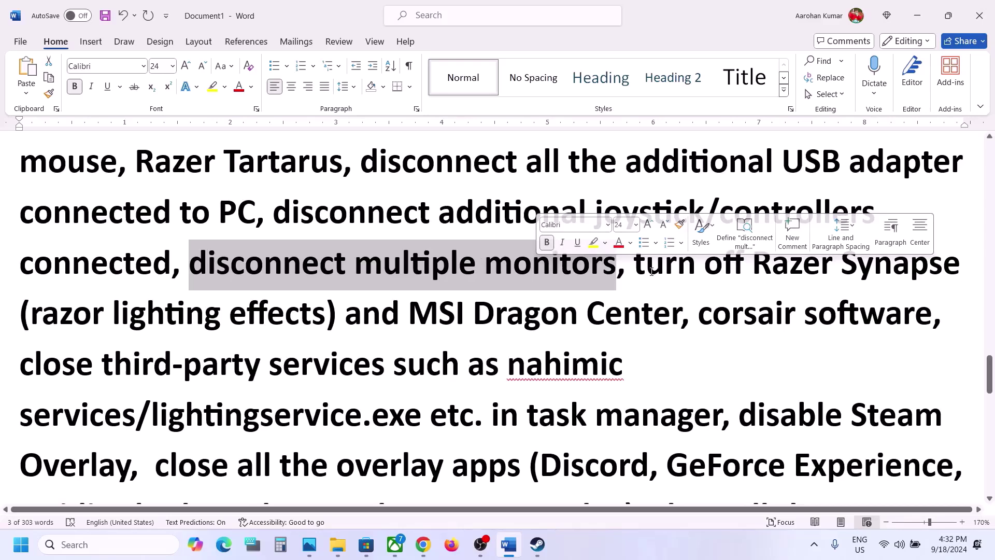
{"action": "scroll", "coordinate": [652, 271], "scroll_direction": "down", "scroll_amount": 1}
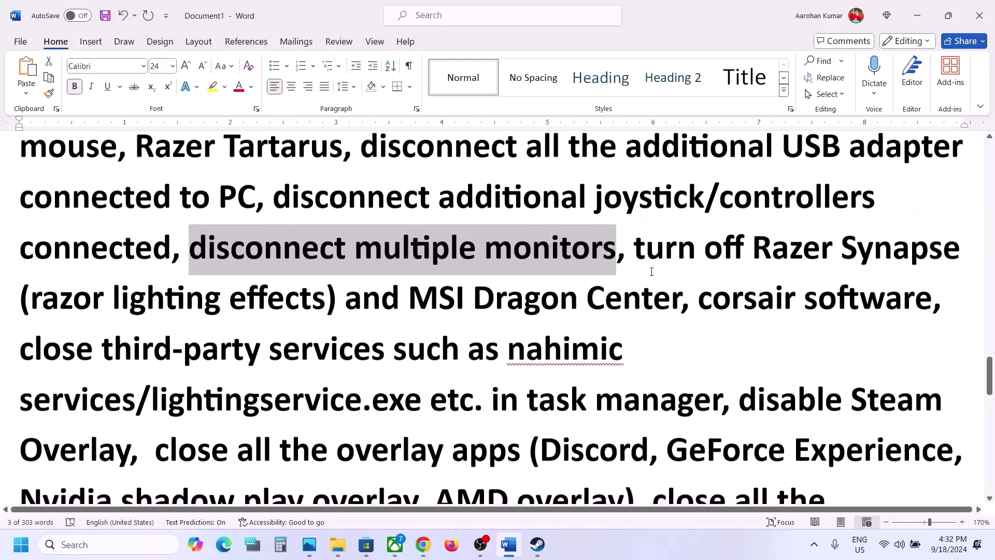
{"action": "left_click_drag", "start_coordinate": [643, 262], "coordinate": [722, 402]}
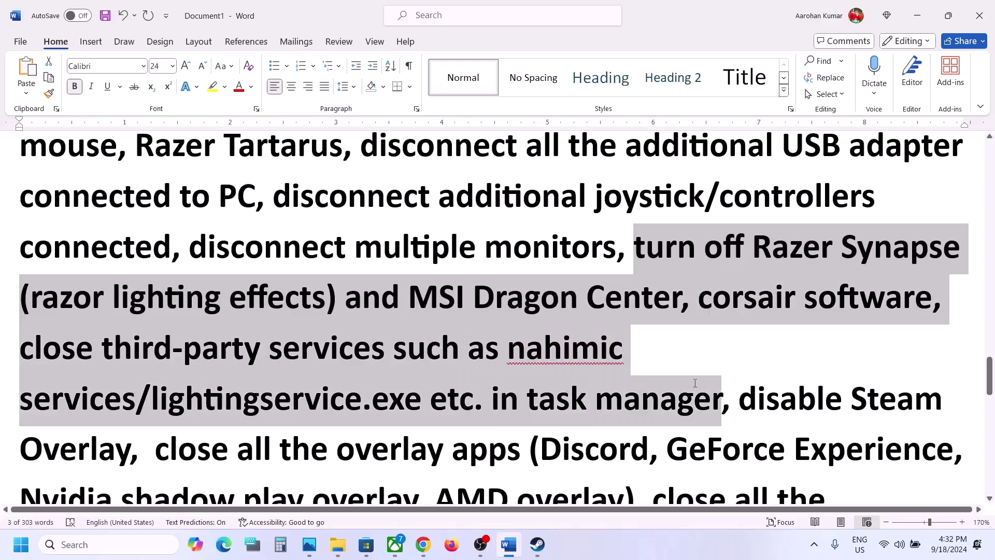
{"action": "scroll", "coordinate": [740, 347], "scroll_direction": "down", "scroll_amount": 2}
{"action": "left_click_drag", "start_coordinate": [739, 346], "coordinate": [211, 381]}
Disable 'Enable the Steam Overlay while in-game' in Frostpunk 2's Steam properties and return to Word
{"action": "left_click", "coordinate": [538, 544]}
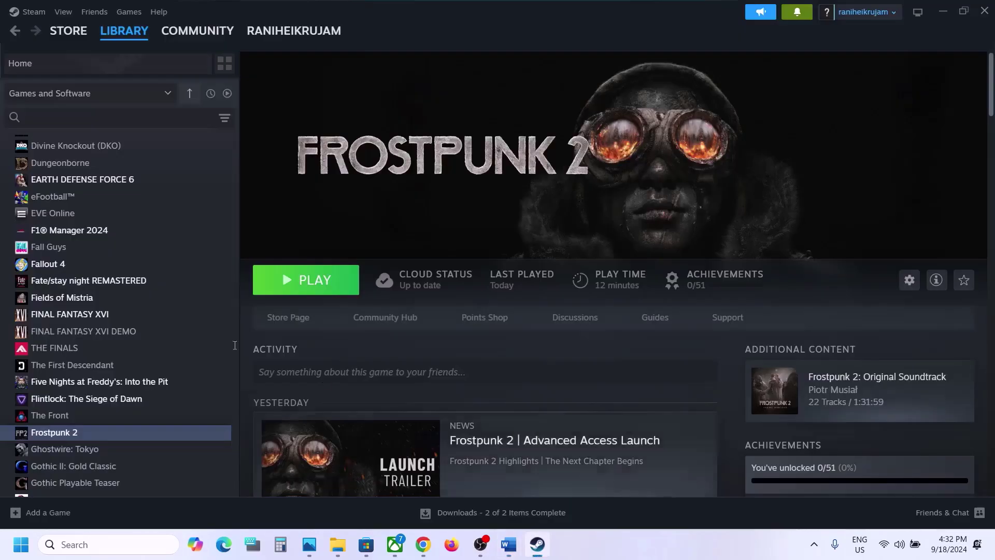
{"action": "right_click", "coordinate": [126, 428]}
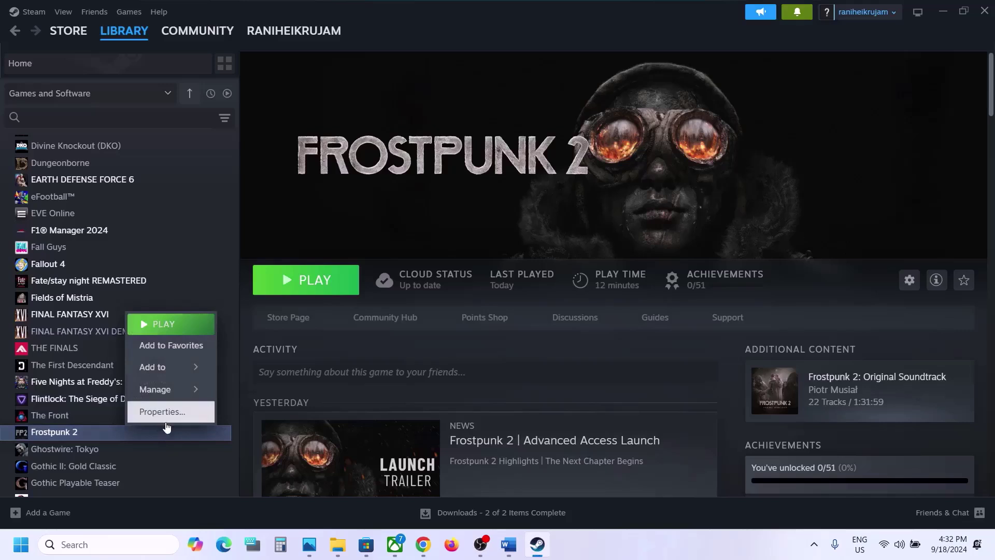
{"action": "left_click", "coordinate": [165, 411]}
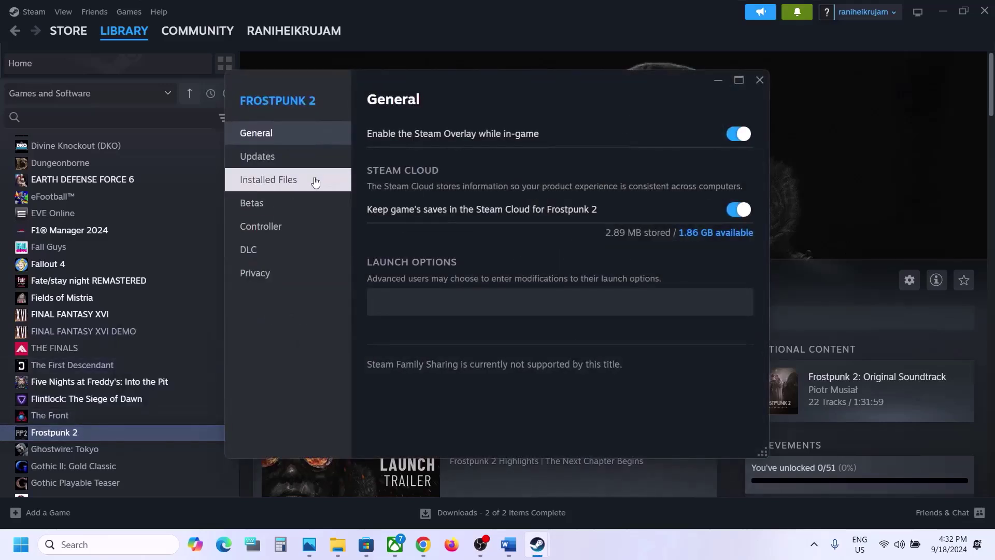
{"action": "left_click", "coordinate": [732, 134]}
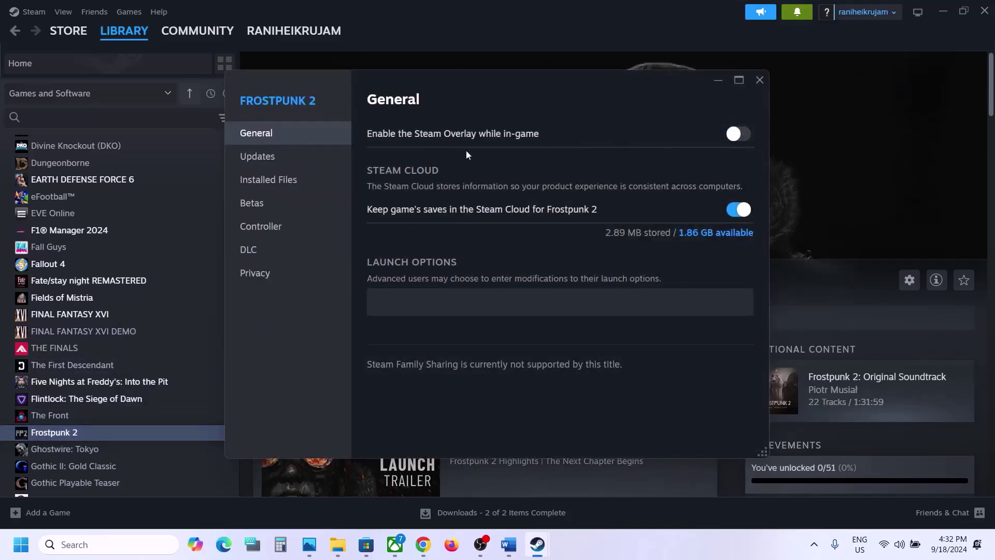
{"action": "left_click", "coordinate": [760, 79]}
{"action": "left_click", "coordinate": [509, 544]}
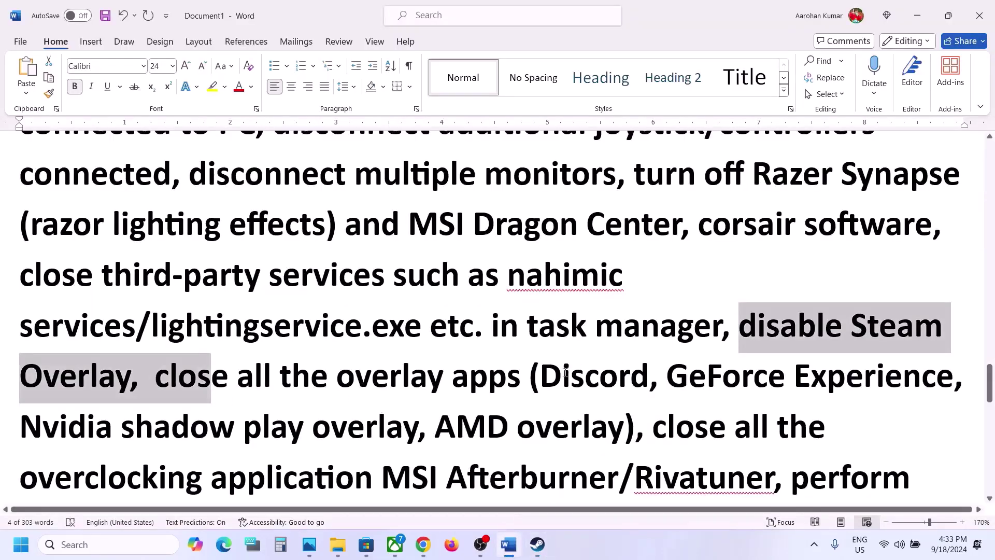
Highlight the guide's notes on closing Discord and other overlay apps and removing the undervolt
{"action": "left_click_drag", "start_coordinate": [542, 373], "coordinate": [875, 364]}
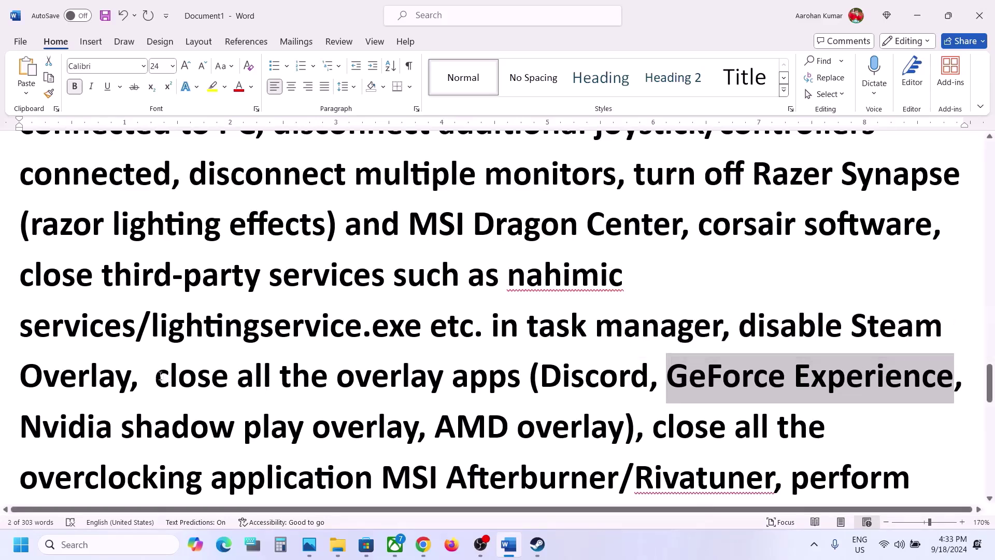
{"action": "left_click_drag", "start_coordinate": [156, 377], "coordinate": [583, 422]}
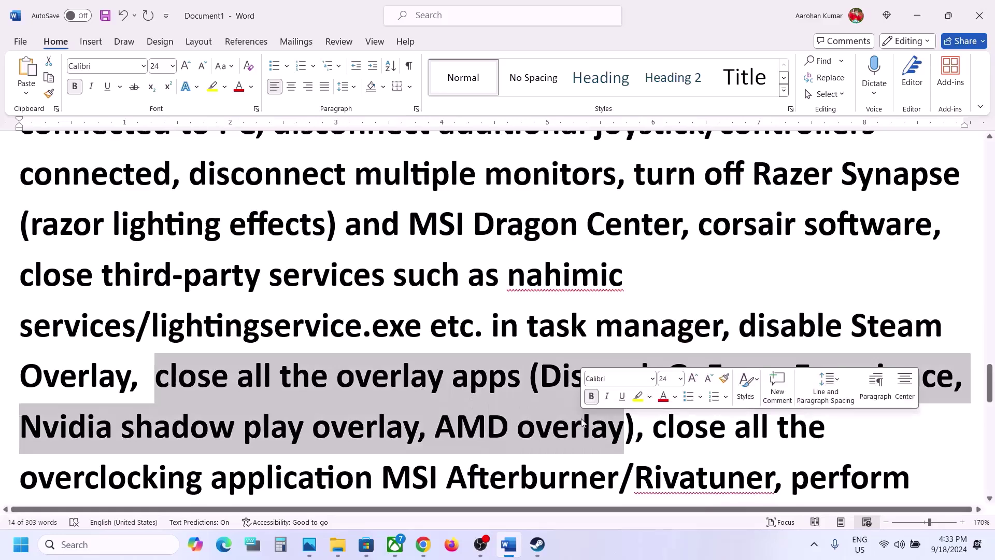
{"action": "scroll", "coordinate": [583, 422], "scroll_direction": "down", "scroll_amount": 3}
{"action": "left_click_drag", "start_coordinate": [652, 299], "coordinate": [763, 367]}
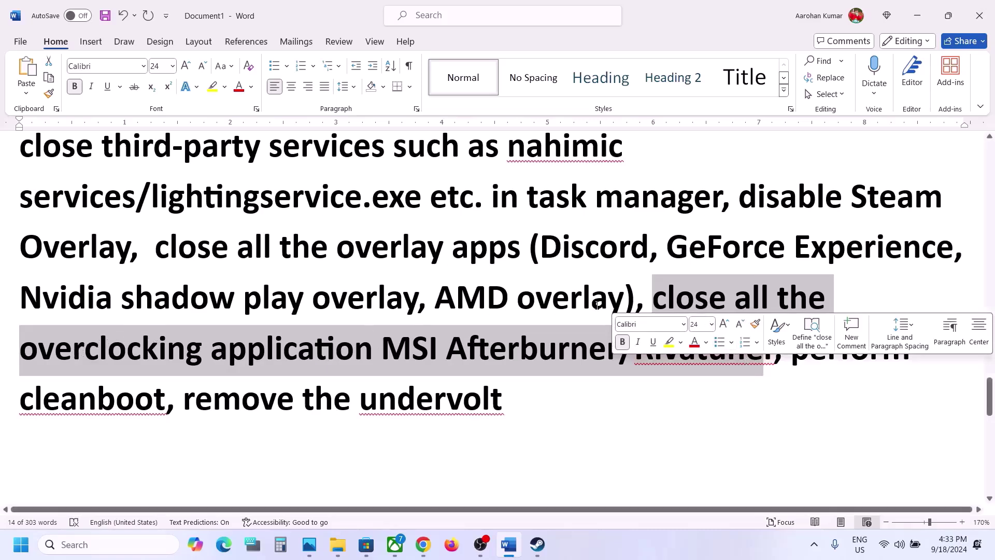
{"action": "double_click", "coordinate": [680, 303]}
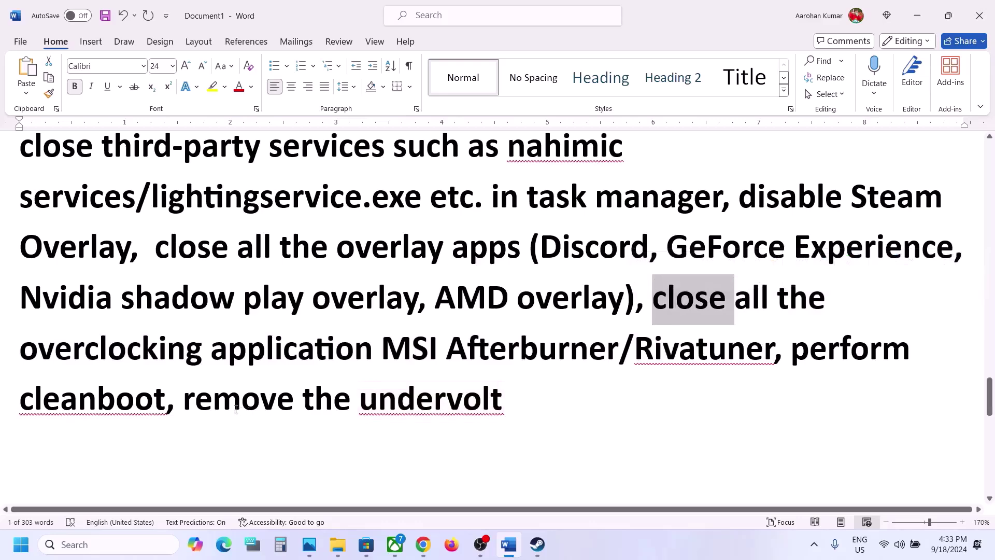
{"action": "left_click_drag", "start_coordinate": [227, 402], "coordinate": [490, 406]}
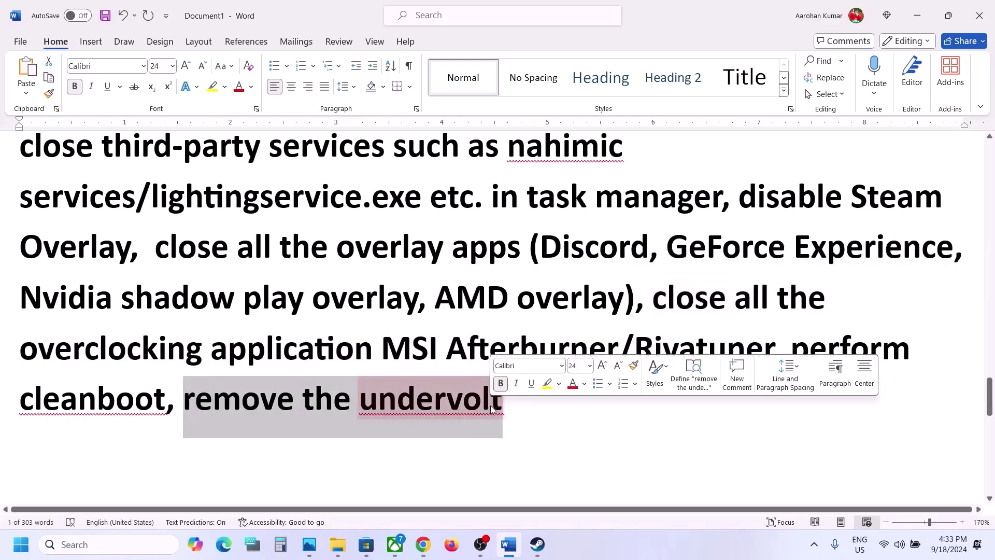
Select Step 13's "Update your Windows." text and open Windows Settings with Win+I
{"action": "scroll", "coordinate": [491, 405], "scroll_direction": "down", "scroll_amount": 5}
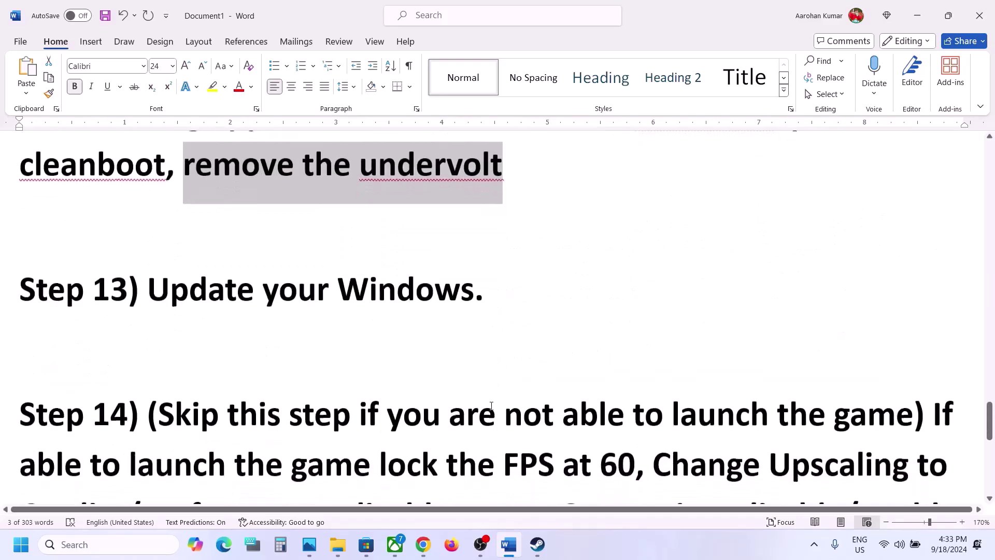
{"action": "scroll", "coordinate": [490, 405], "scroll_direction": "up", "scroll_amount": 1}
{"action": "left_click_drag", "start_coordinate": [171, 346], "coordinate": [485, 342]}
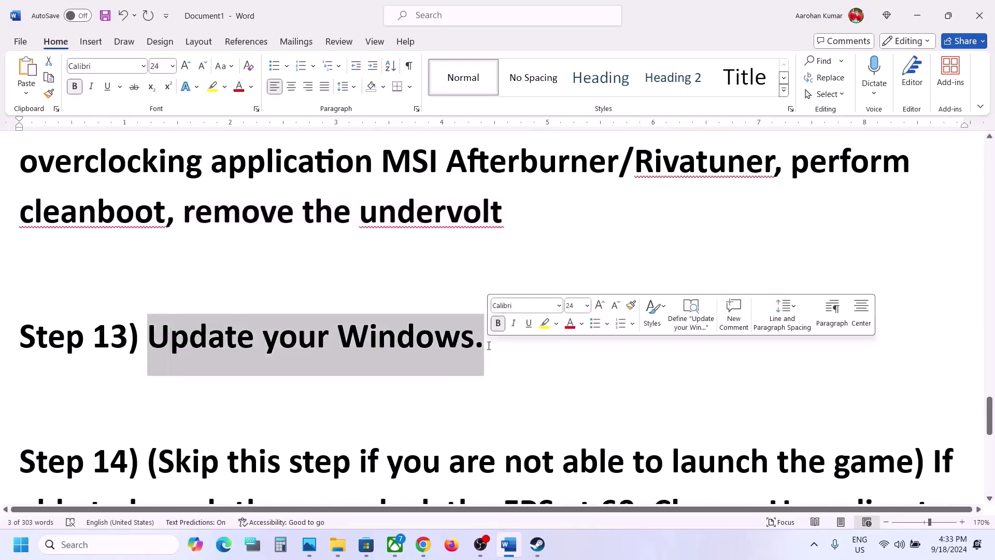
{"action": "key", "text": "super+i"}
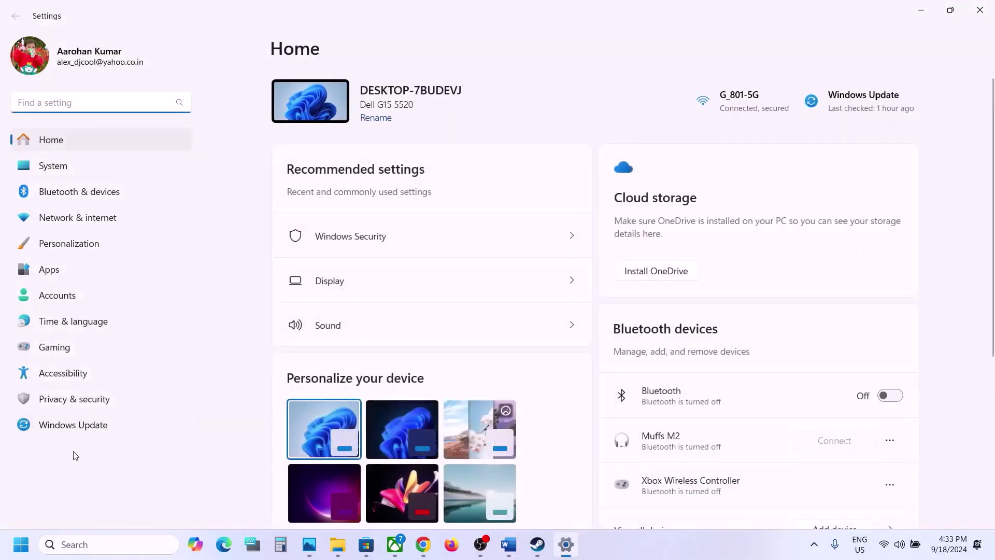
Run Check for updates on the Windows Update page, then return to the Word guide's Step 14
{"action": "left_click", "coordinate": [61, 429]}
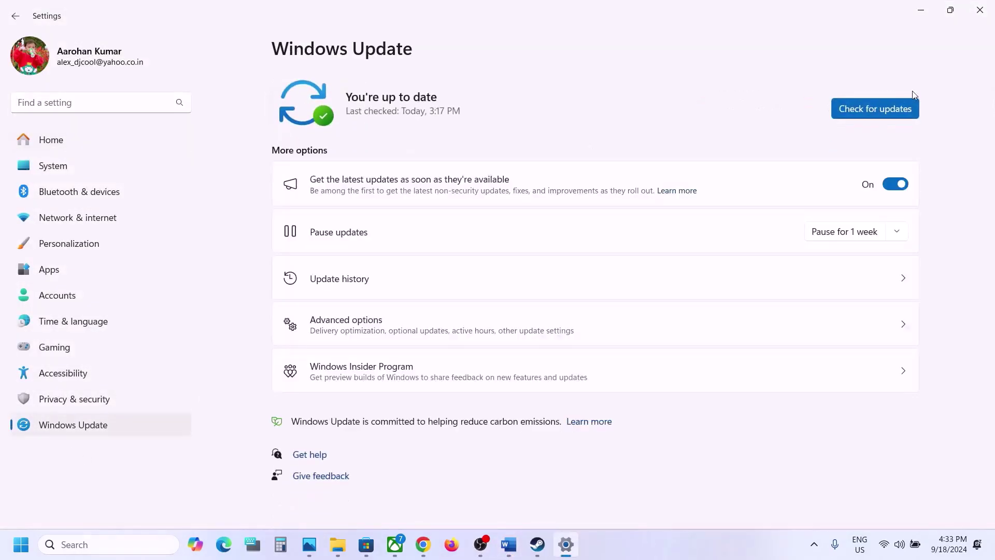
{"action": "left_click", "coordinate": [882, 106]}
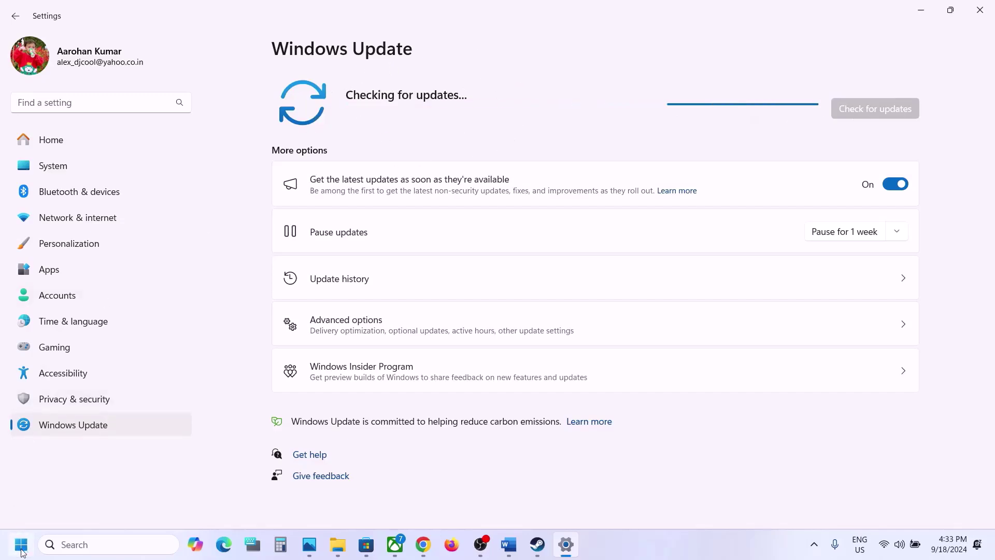
{"action": "key", "text": "super"}
{"action": "left_click", "coordinate": [376, 500]}
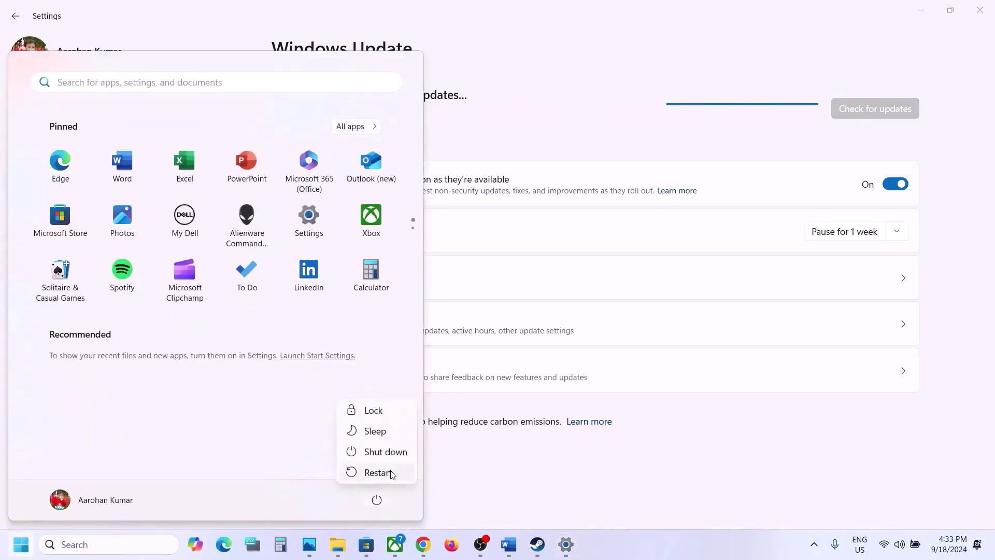
{"action": "key", "text": "Escape"}
{"action": "key", "text": "Escape"}
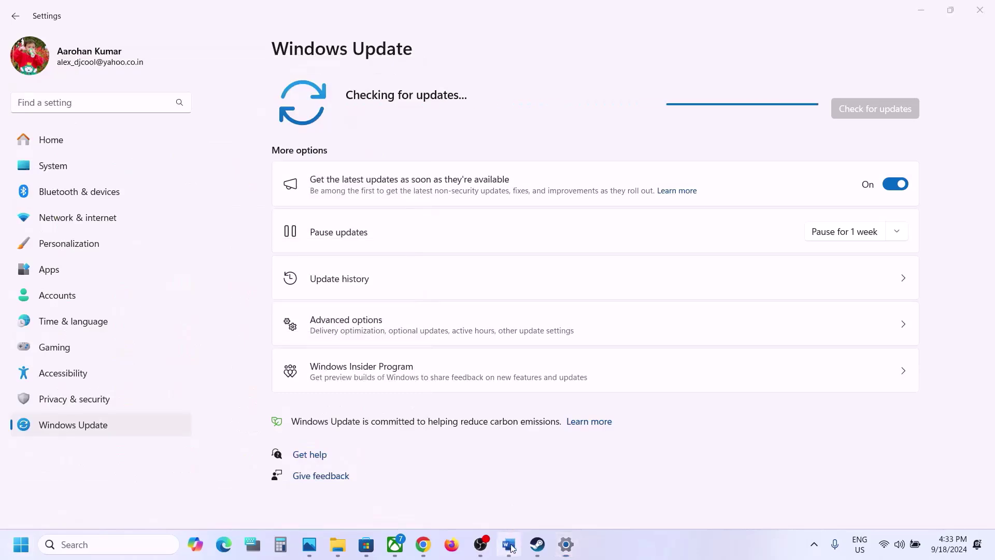
{"action": "left_click", "coordinate": [508, 544]}
{"action": "scroll", "coordinate": [396, 362], "scroll_direction": "down", "scroll_amount": 3}
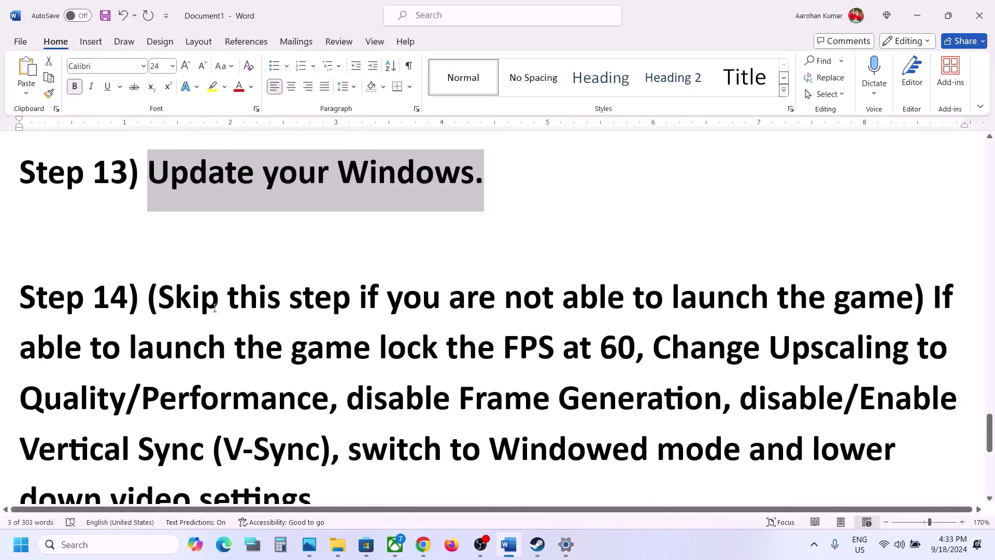
Highlight Step 14's skip condition, then bring up Frostpunk 2's graphics settings
{"action": "left_click_drag", "start_coordinate": [190, 302], "coordinate": [770, 284]}
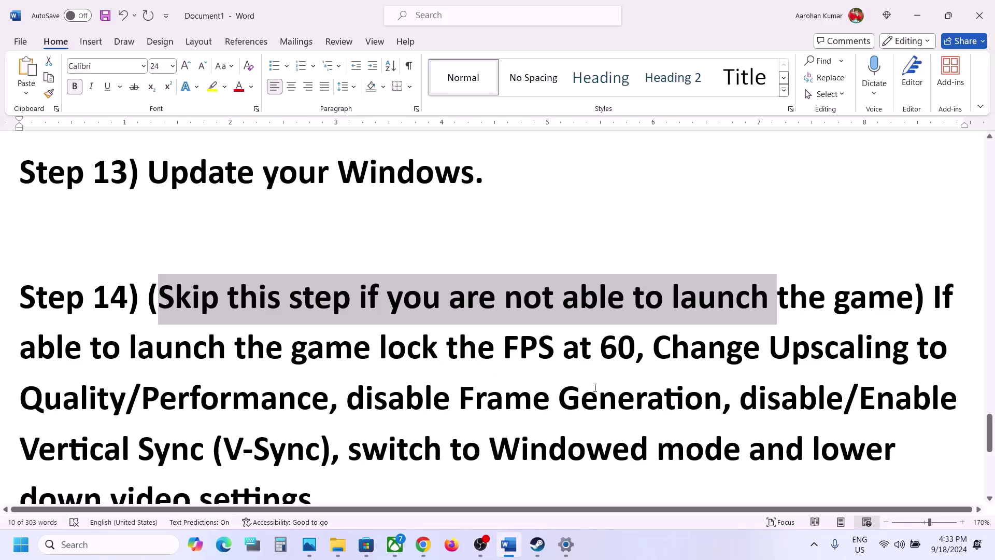
{"action": "scroll", "coordinate": [595, 388], "scroll_direction": "down", "scroll_amount": 1}
{"action": "left_click", "coordinate": [630, 546]}
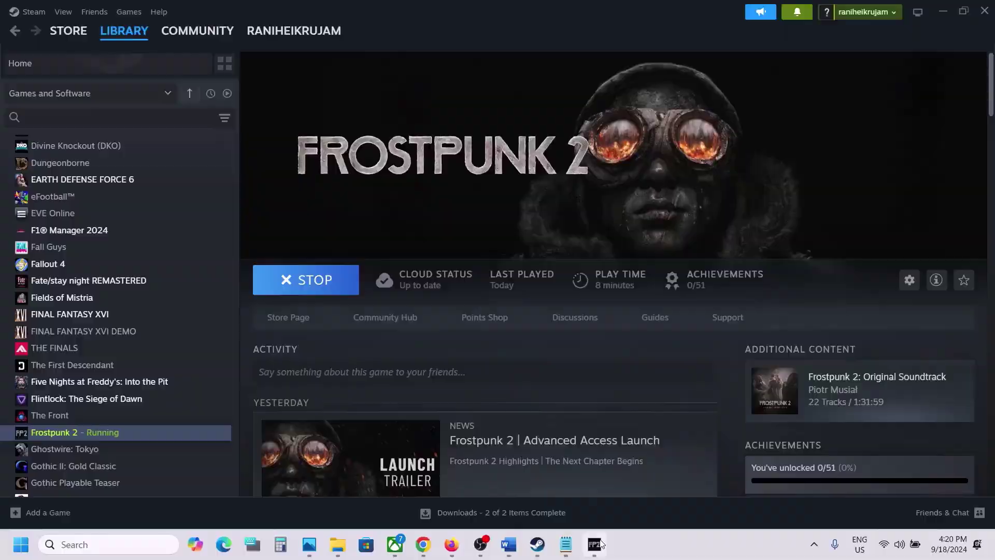
{"action": "left_click", "coordinate": [601, 543]}
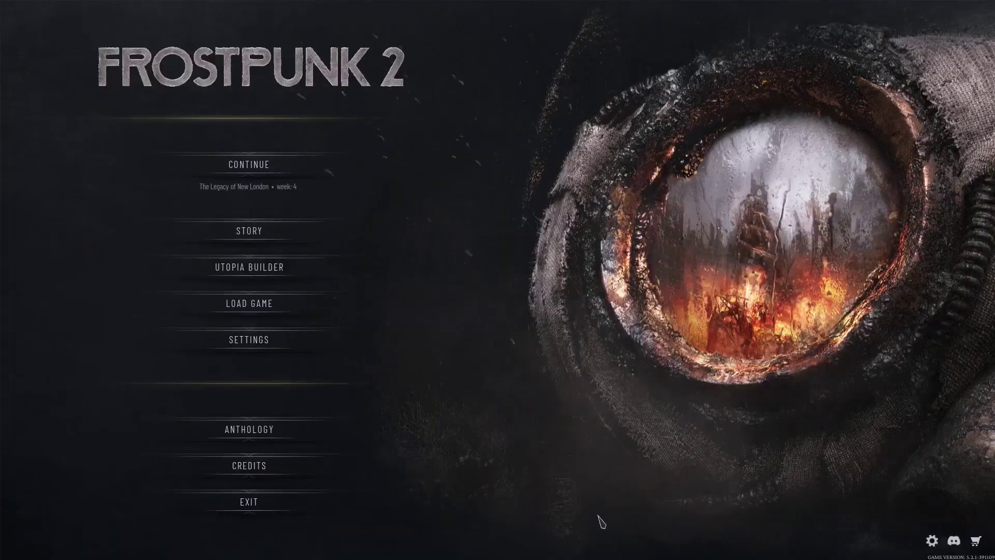
{"action": "left_click", "coordinate": [269, 338]}
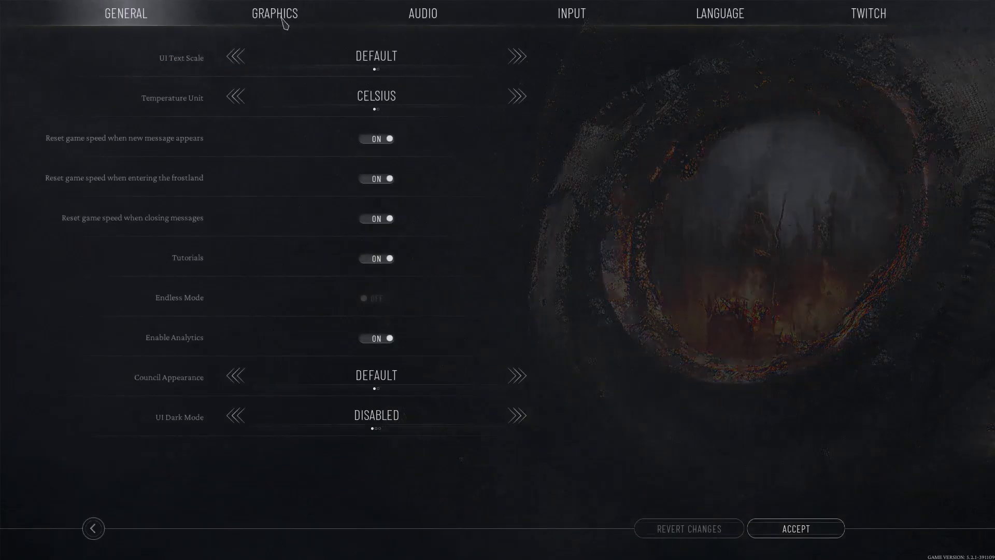
{"action": "left_click", "coordinate": [283, 20]}
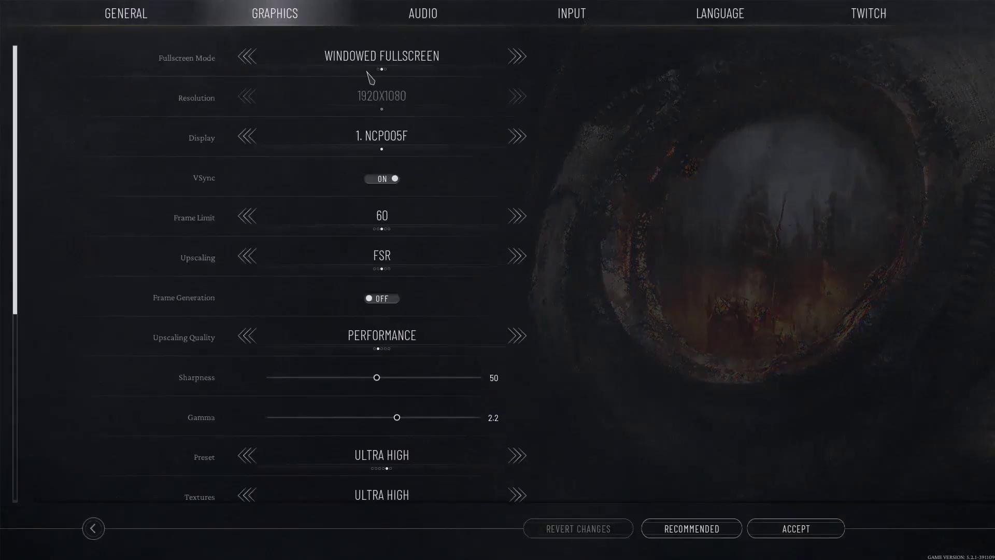
Set the display mode to Windowed and the resolution to 1600X1000
{"action": "mouse_move", "coordinate": [471, 63]}
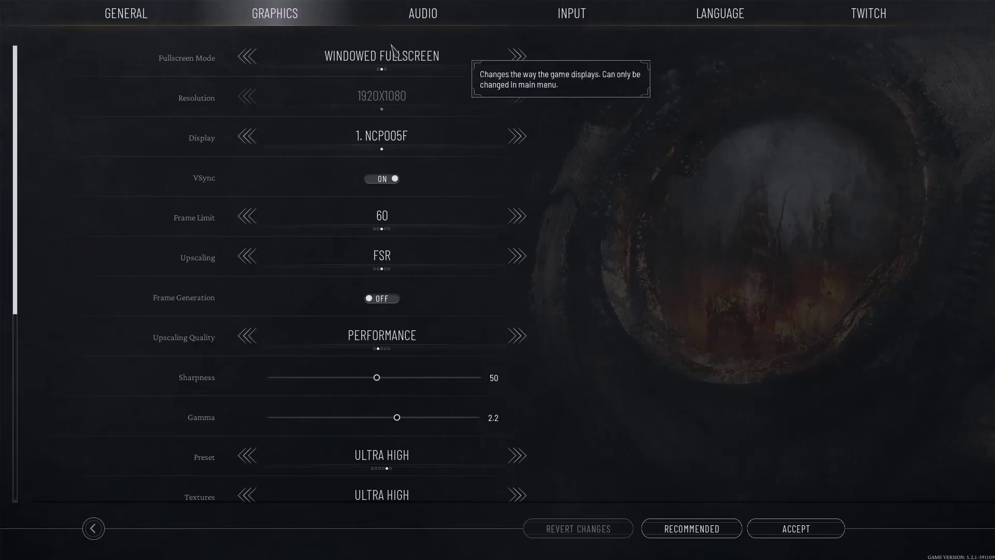
{"action": "left_click", "coordinate": [248, 58]}
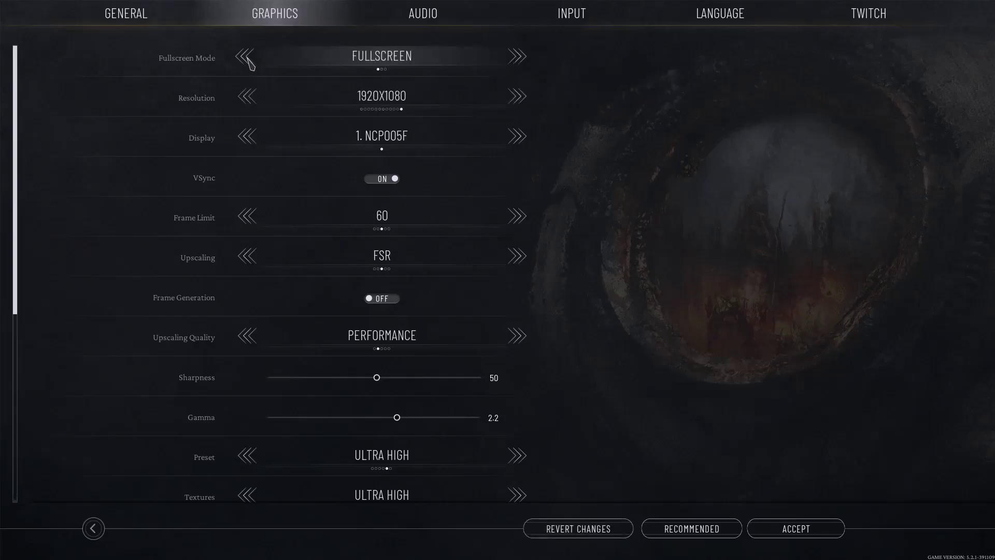
{"action": "left_click", "coordinate": [248, 58]}
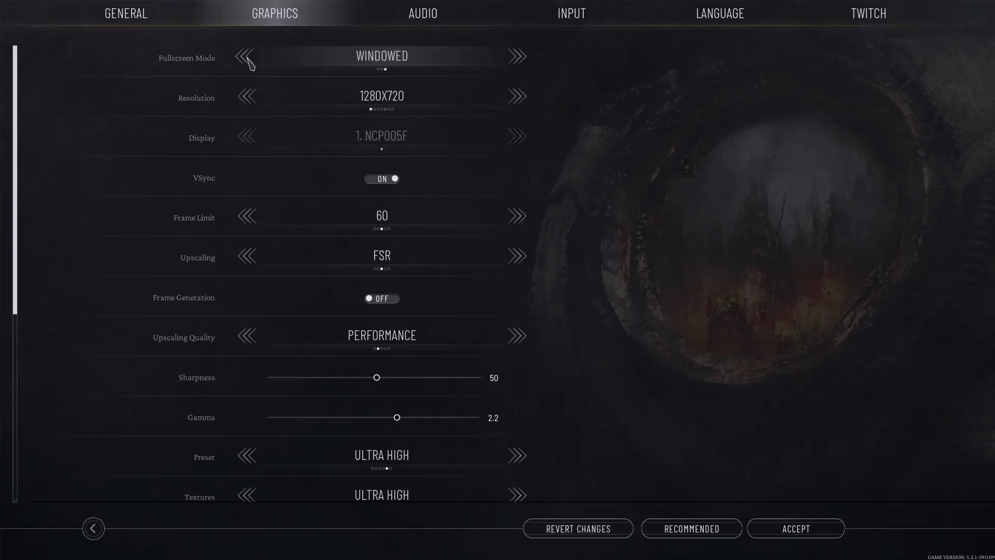
{"action": "left_click", "coordinate": [248, 58]}
{"action": "left_click", "coordinate": [517, 58]}
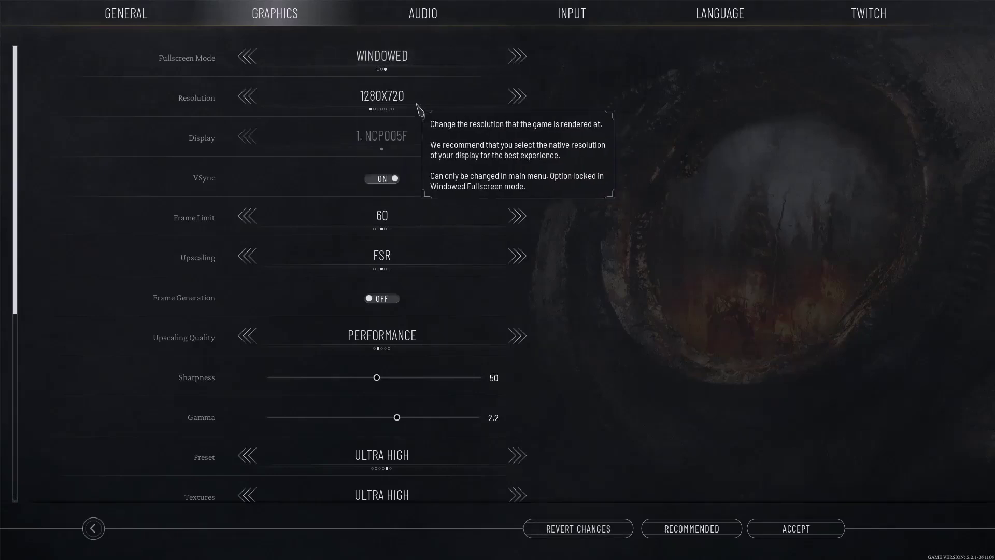
{"action": "left_click", "coordinate": [513, 103]}
{"action": "left_click", "coordinate": [514, 103]}
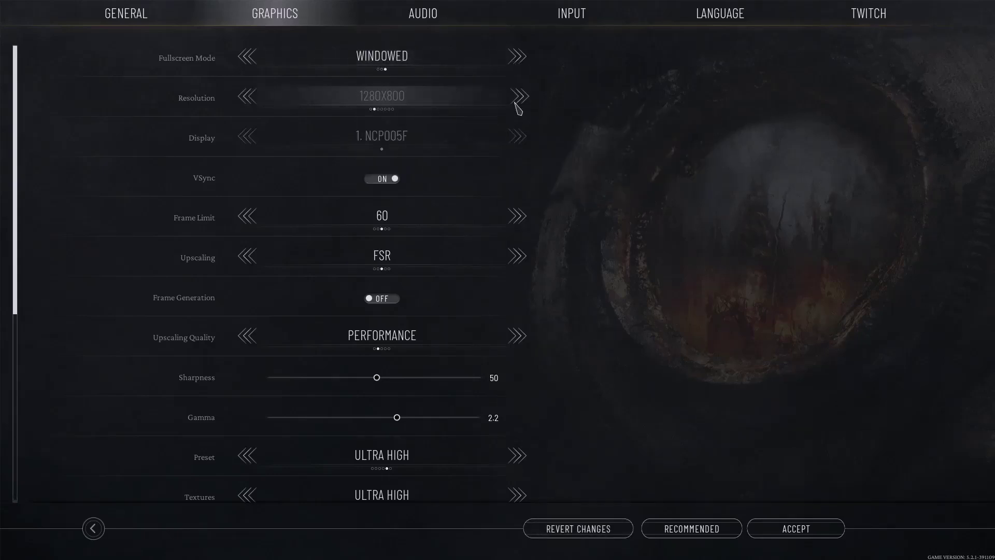
{"action": "left_click", "coordinate": [515, 104]}
{"action": "left_click", "coordinate": [516, 104]}
{"action": "left_click", "coordinate": [516, 104]}
{"action": "left_click", "coordinate": [515, 104]}
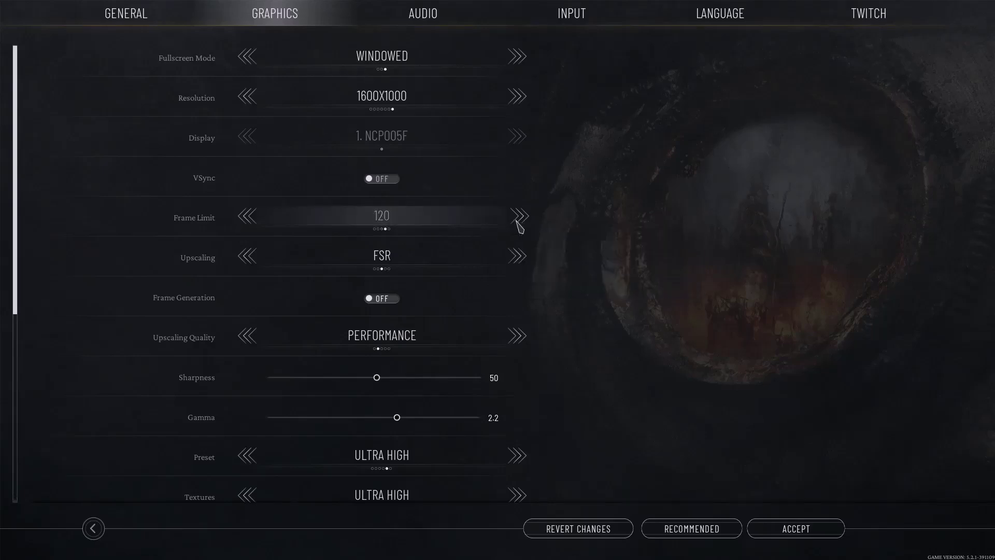
Set the Frame Limit to 60
{"action": "left_click", "coordinate": [519, 226]}
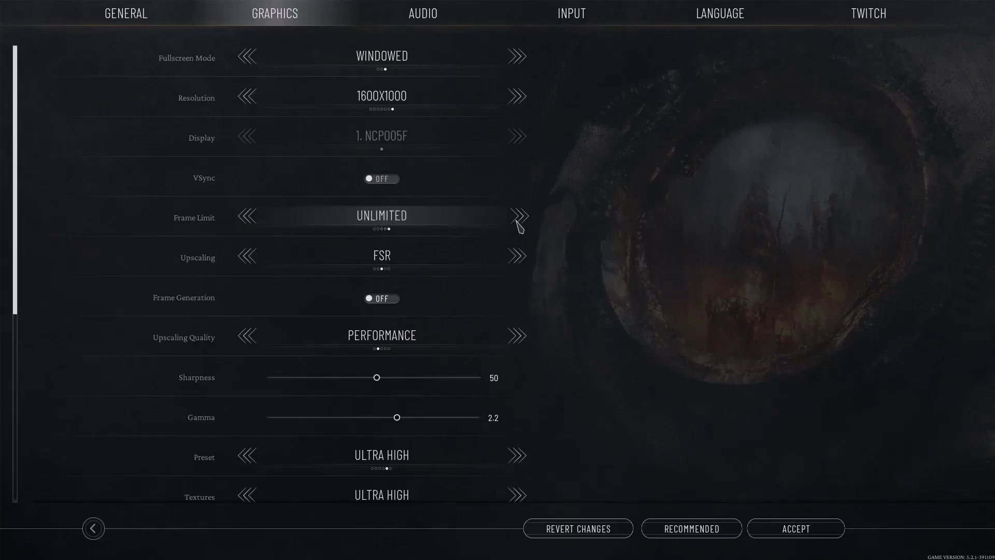
{"action": "left_click", "coordinate": [250, 220]}
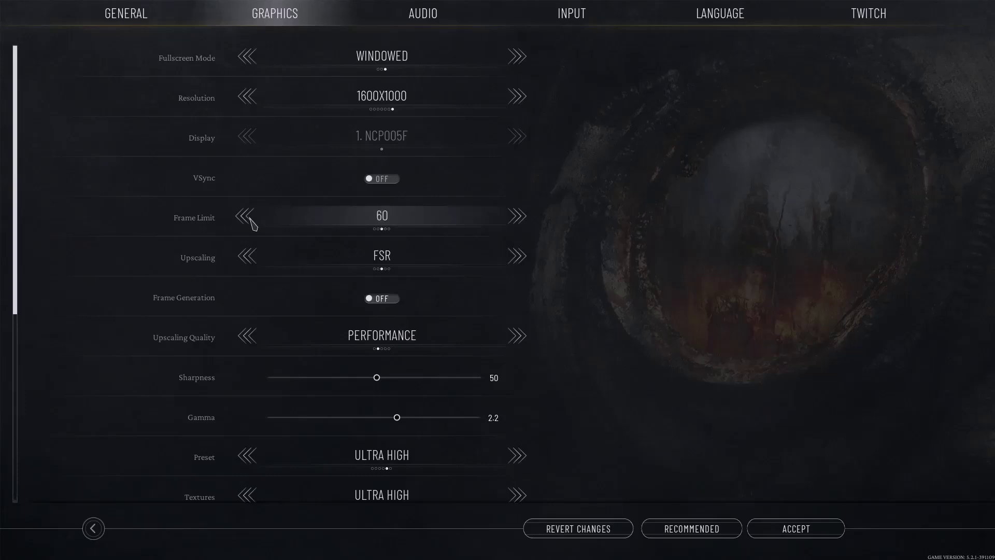
{"action": "mouse_move", "coordinate": [393, 280]}
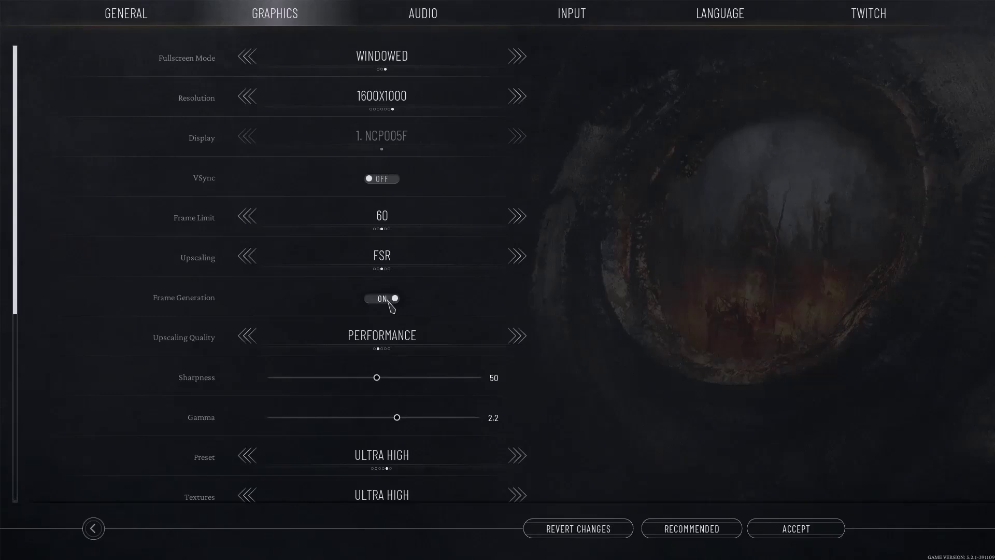
Switch Frame Generation off and, after trying XESS, DLSS and TSR, leave Upscaling on FSR
{"action": "left_click", "coordinate": [382, 304]}
{"action": "left_click", "coordinate": [519, 257]}
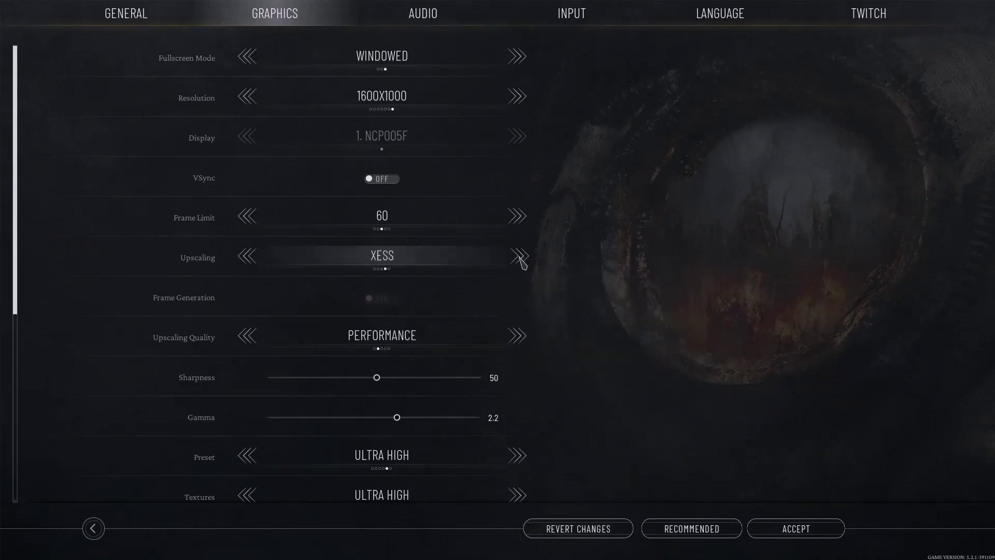
{"action": "left_click", "coordinate": [519, 257]}
{"action": "mouse_move", "coordinate": [374, 302]}
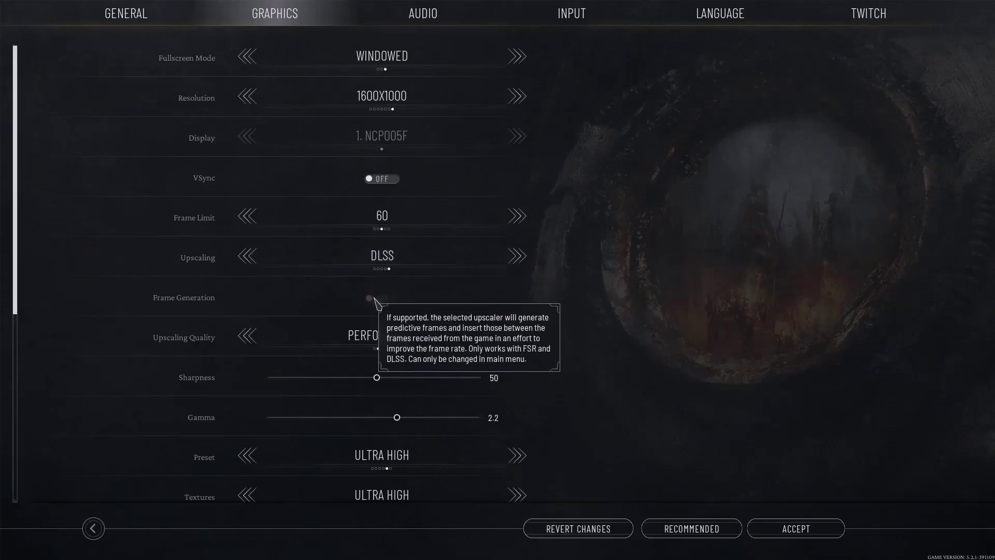
{"action": "left_click", "coordinate": [258, 262]}
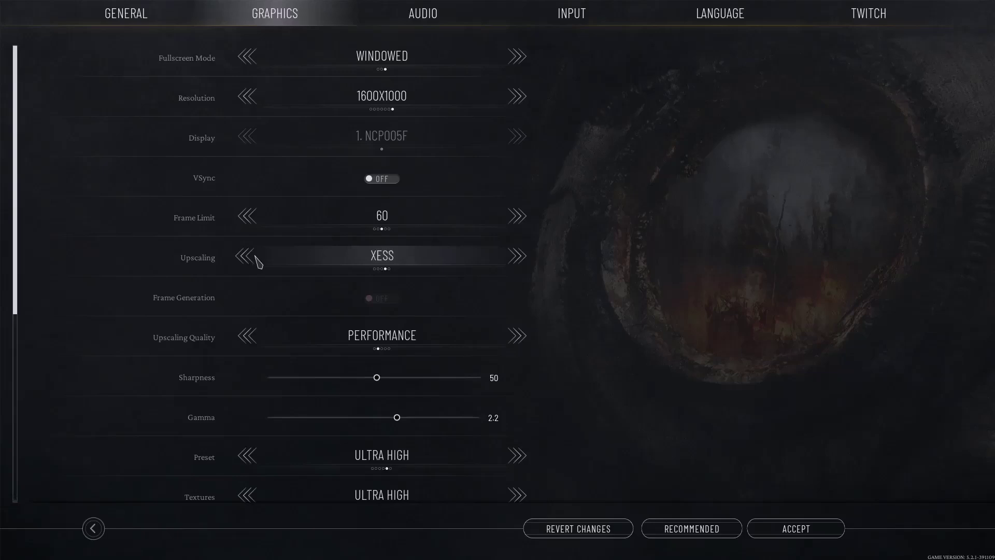
{"action": "left_click", "coordinate": [258, 262]}
{"action": "left_click", "coordinate": [257, 262]}
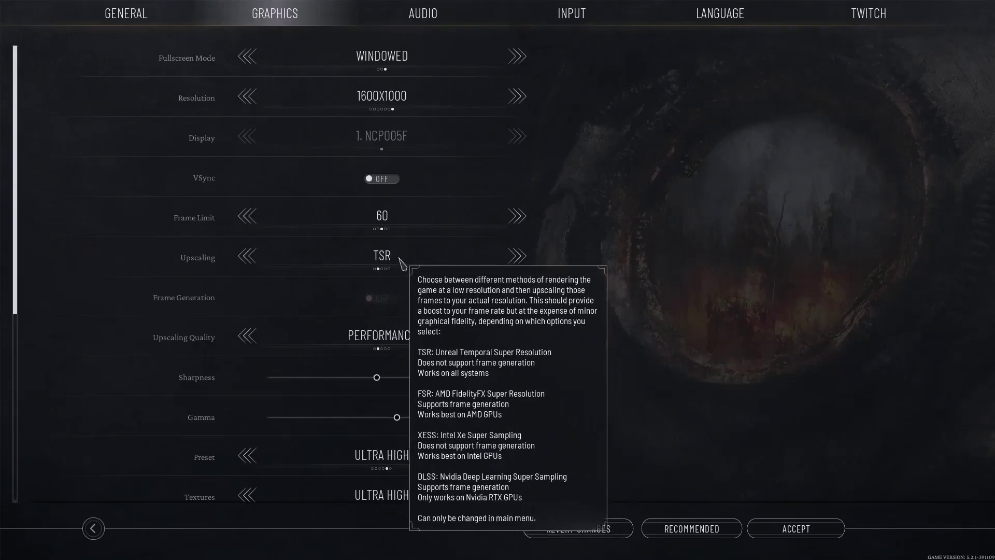
{"action": "left_click", "coordinate": [520, 257]}
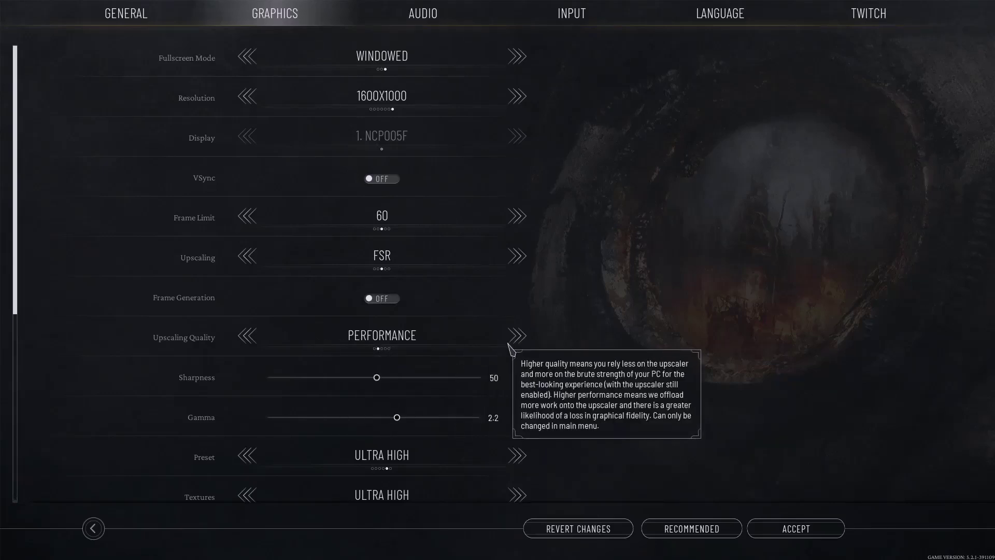
Step Upscaling Quality through Ultra Performance to Ultra Quality options and settle on QUALITY
{"action": "left_click", "coordinate": [252, 337]}
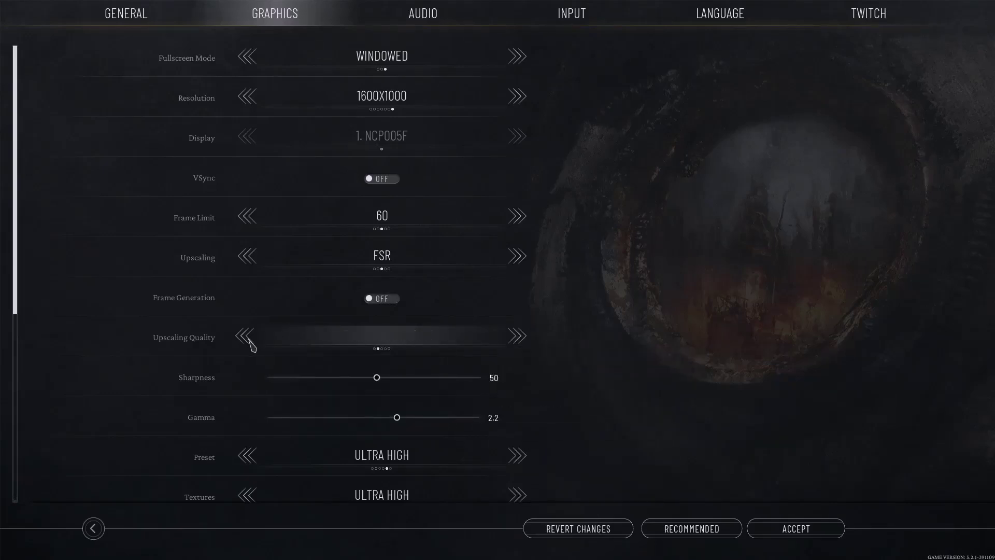
{"action": "left_click", "coordinate": [515, 337]}
{"action": "left_click", "coordinate": [515, 340]}
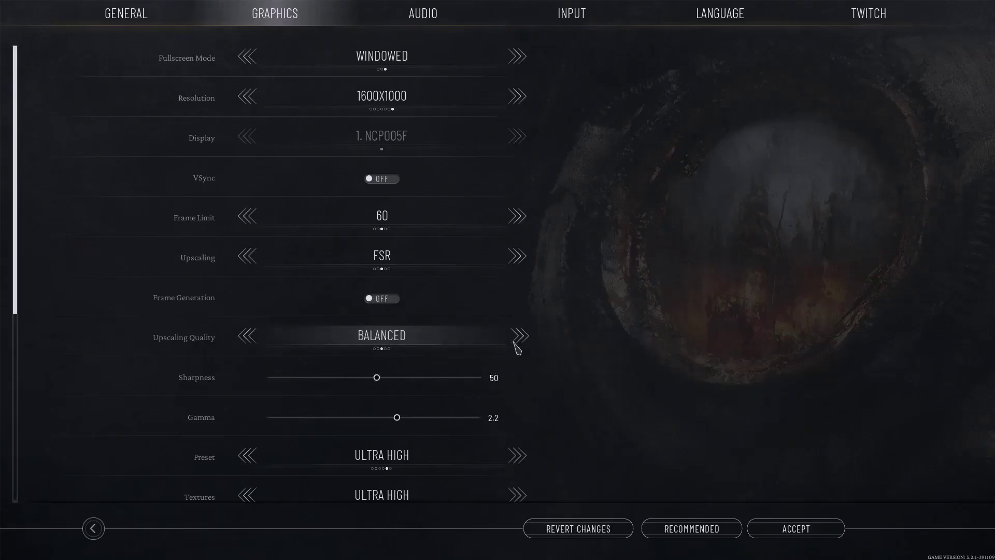
{"action": "left_click", "coordinate": [515, 342]}
{"action": "left_click", "coordinate": [517, 346]}
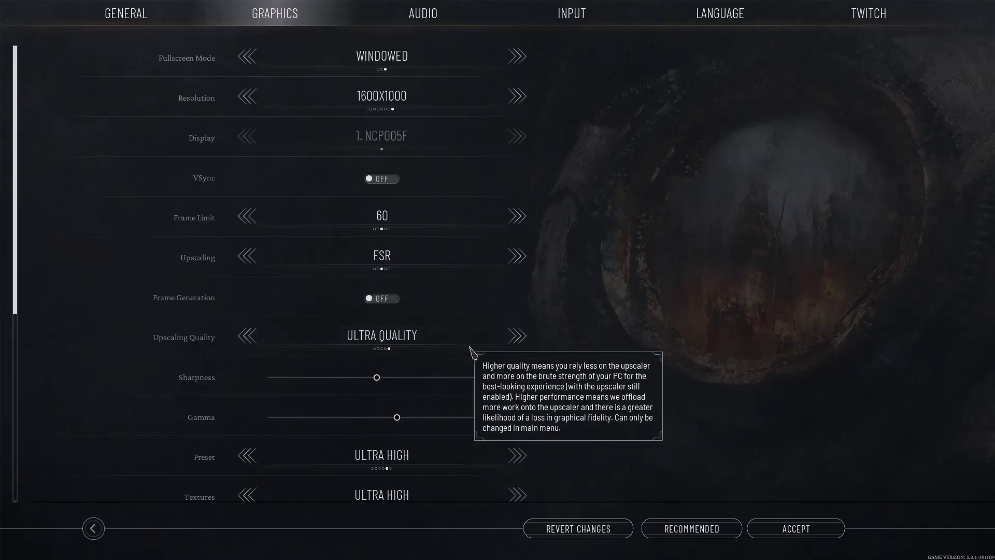
{"action": "left_click", "coordinate": [252, 338]}
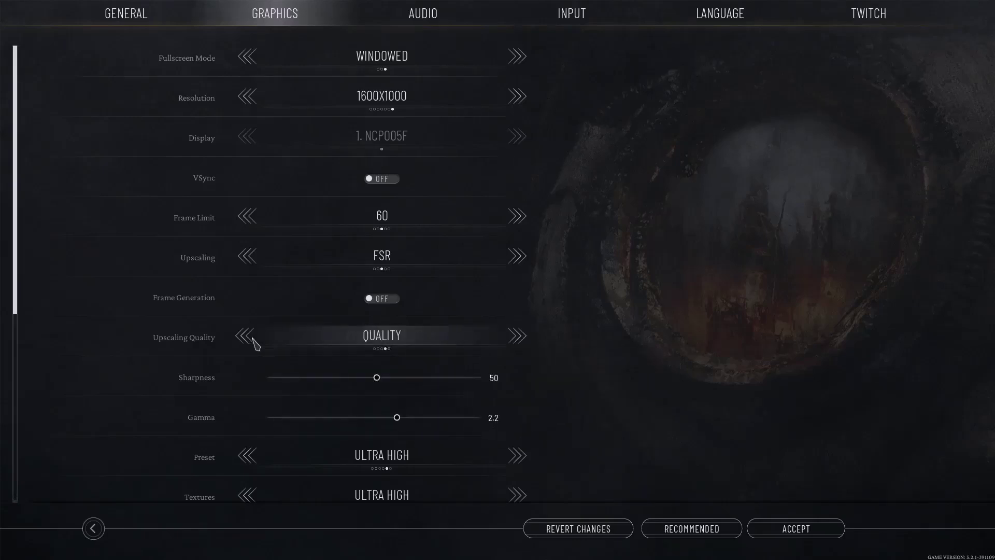
{"action": "left_click", "coordinate": [254, 339]}
{"action": "left_click", "coordinate": [522, 343]}
{"action": "left_click", "coordinate": [523, 345]}
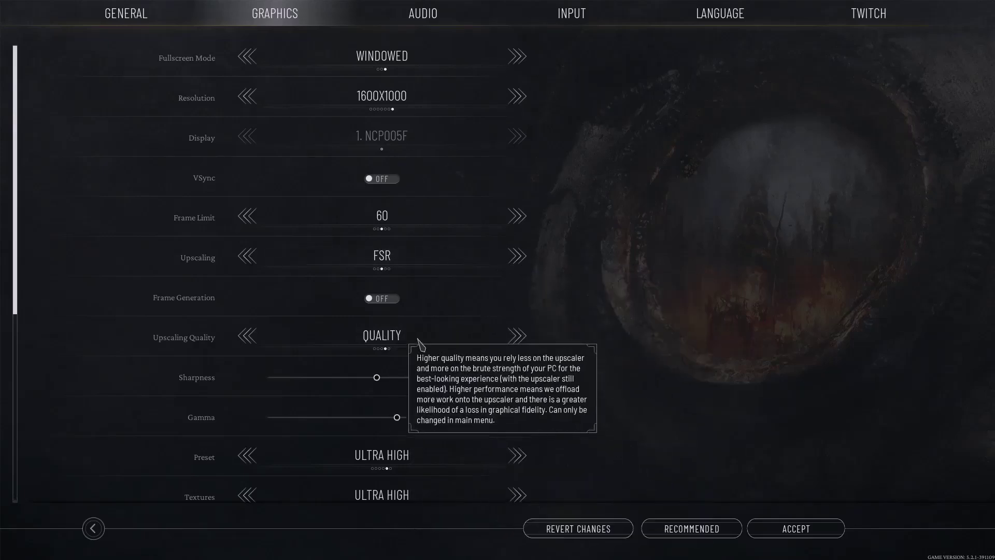
Drop the graphics Preset from Ultra High to MEDIUM, accept, and confirm keeping the settings
{"action": "scroll", "coordinate": [441, 387], "scroll_direction": "down", "scroll_amount": 3}
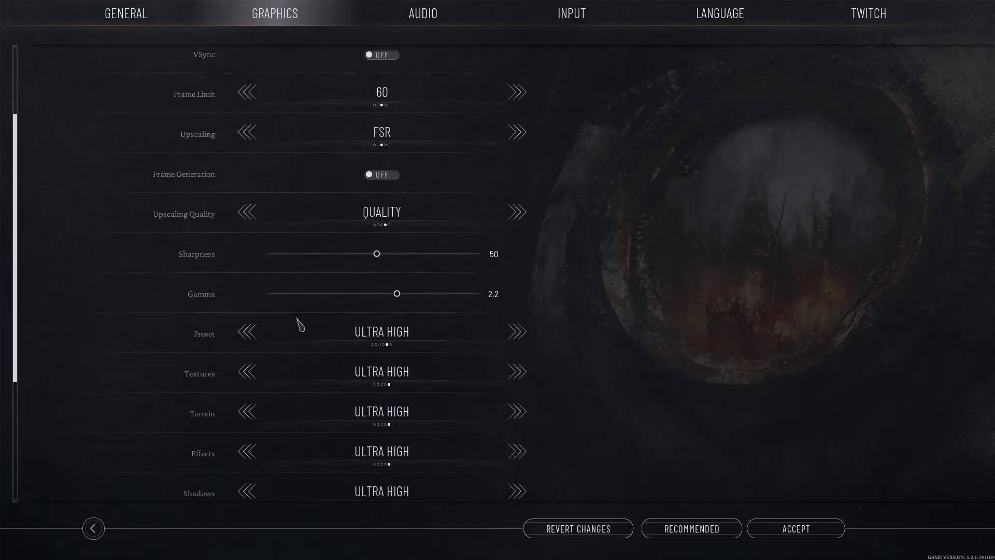
{"action": "left_click", "coordinate": [249, 333]}
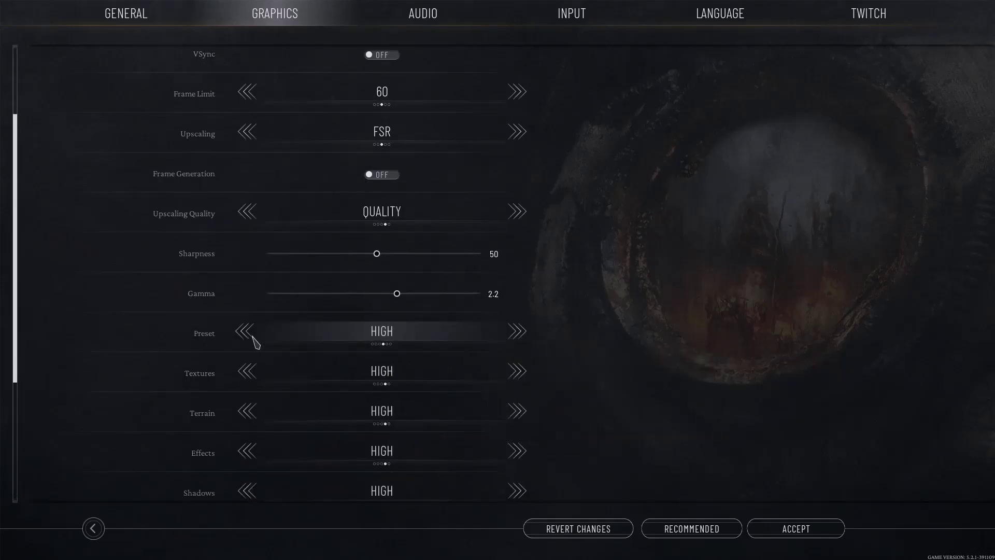
{"action": "left_click", "coordinate": [252, 335]}
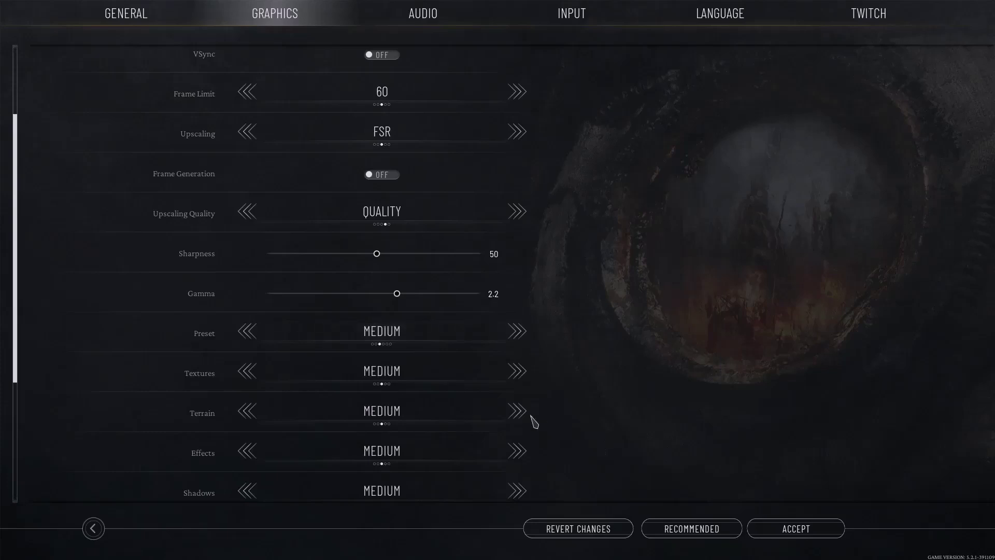
{"action": "left_click", "coordinate": [796, 529]}
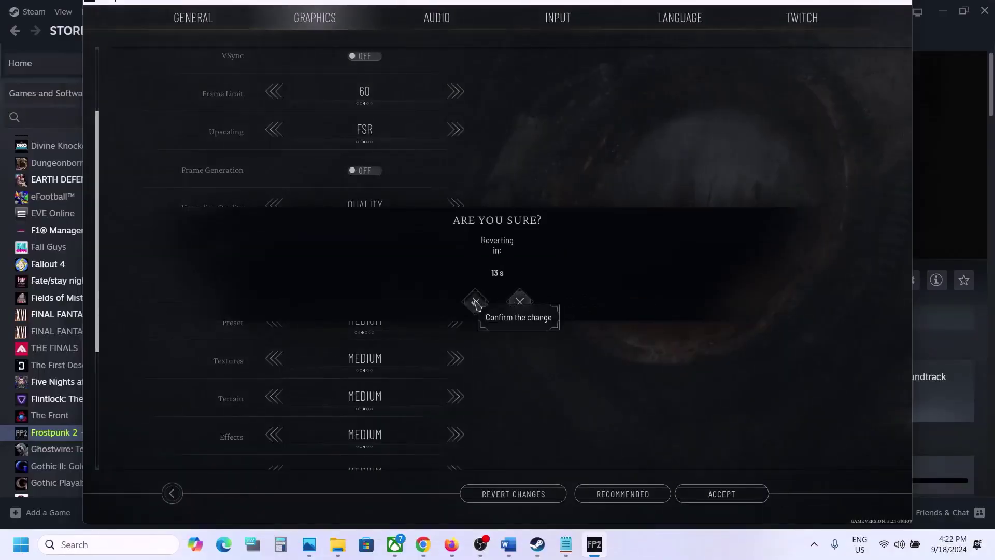
{"action": "left_click", "coordinate": [476, 302]}
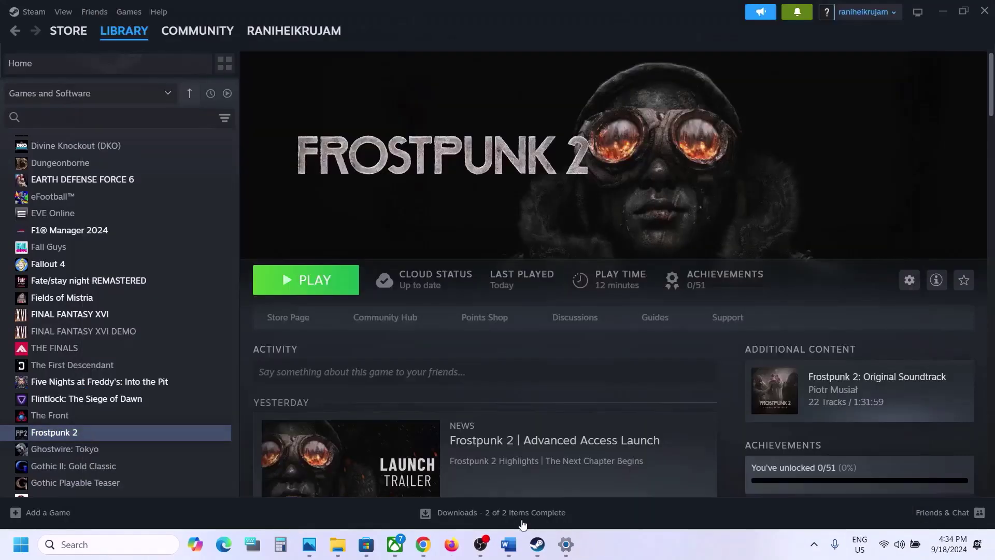
Bring the Word guide to the front and highlight Step 15's 'Update BIOS'
{"action": "left_click", "coordinate": [509, 544]}
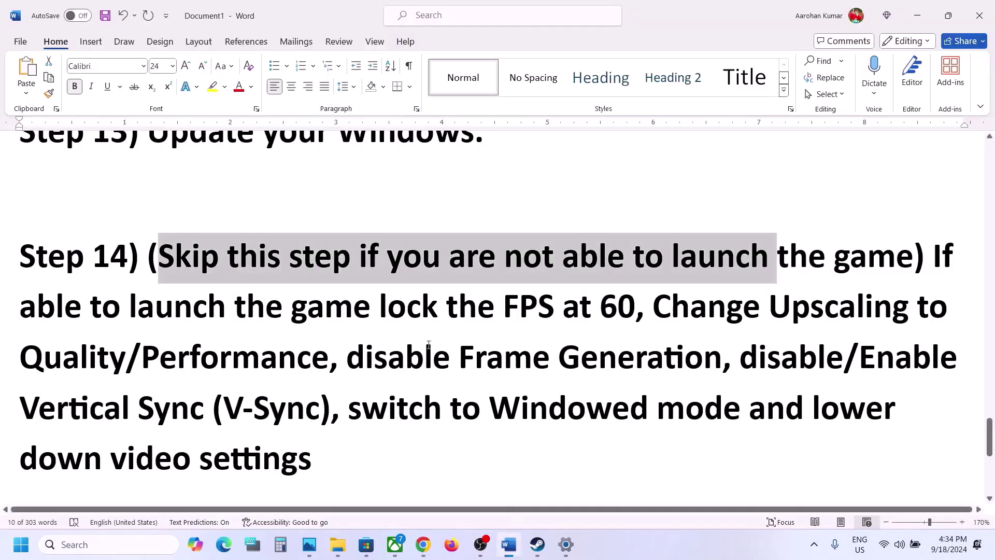
{"action": "scroll", "coordinate": [412, 334], "scroll_direction": "down", "scroll_amount": 3}
{"action": "left_click_drag", "start_coordinate": [161, 386], "coordinate": [396, 379]}
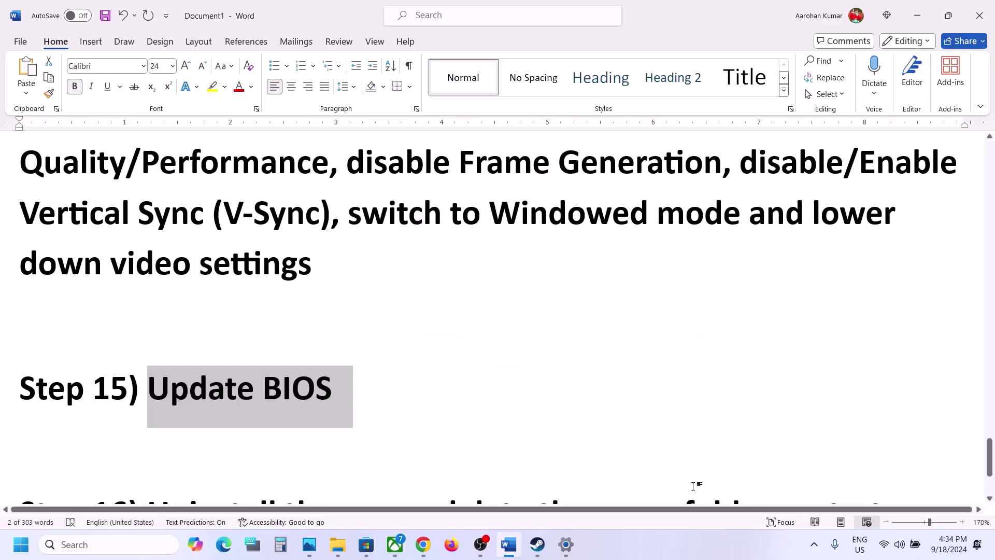
Check Windows quick settings, then highlight Step 16's uninstall and reinstall instructions
{"action": "left_click", "coordinate": [912, 547]}
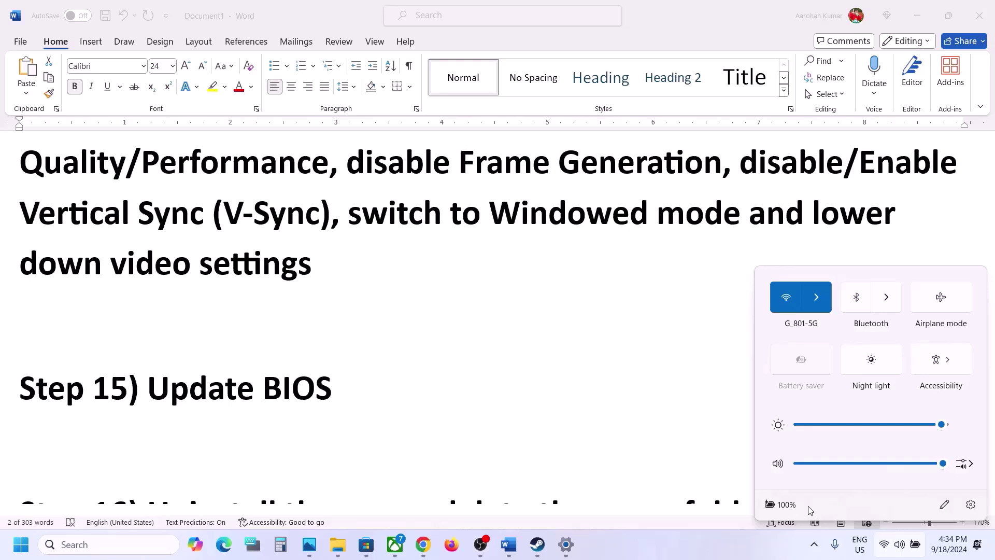
{"action": "left_click", "coordinate": [350, 384]}
{"action": "scroll", "coordinate": [351, 384], "scroll_direction": "down", "scroll_amount": 3}
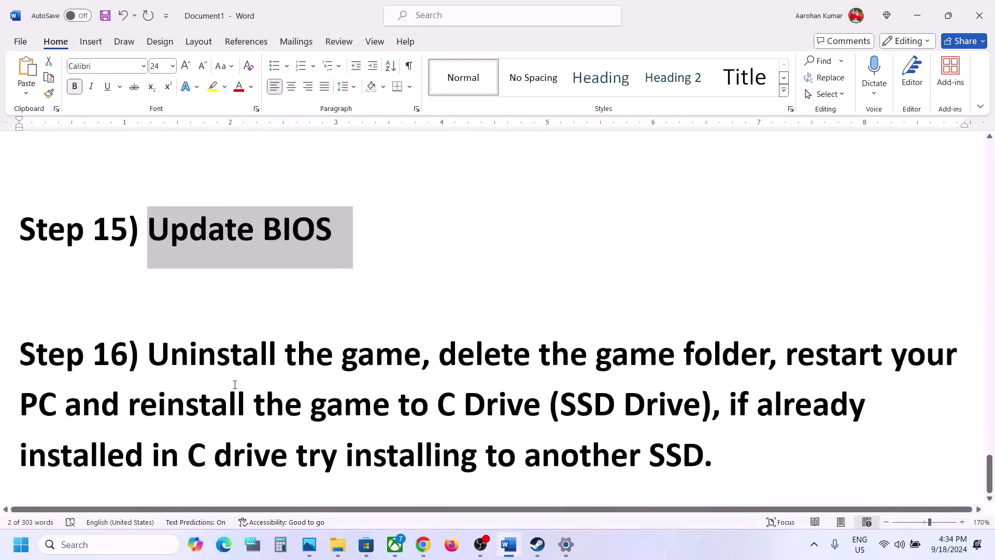
{"action": "left_click_drag", "start_coordinate": [150, 357], "coordinate": [549, 404]}
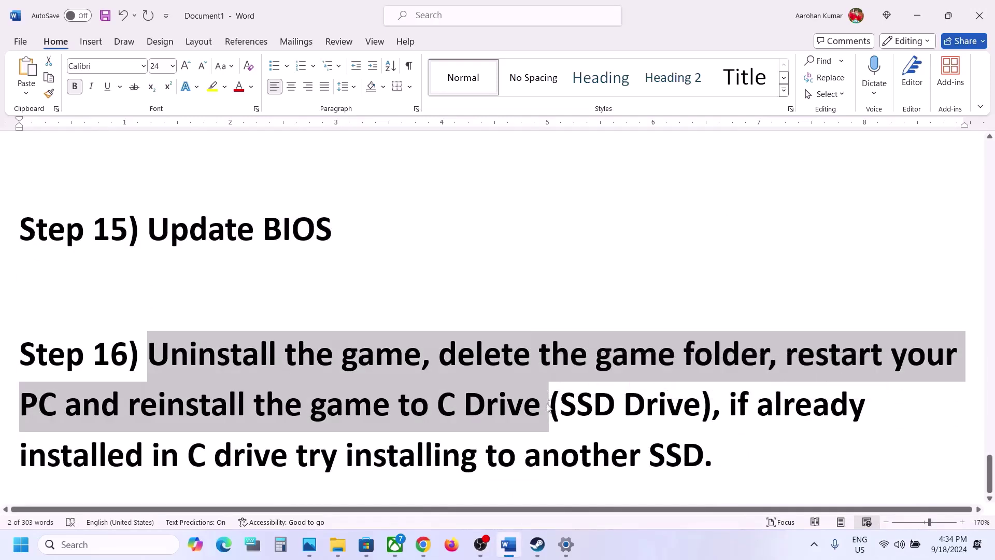
{"action": "left_click", "coordinate": [549, 405]}
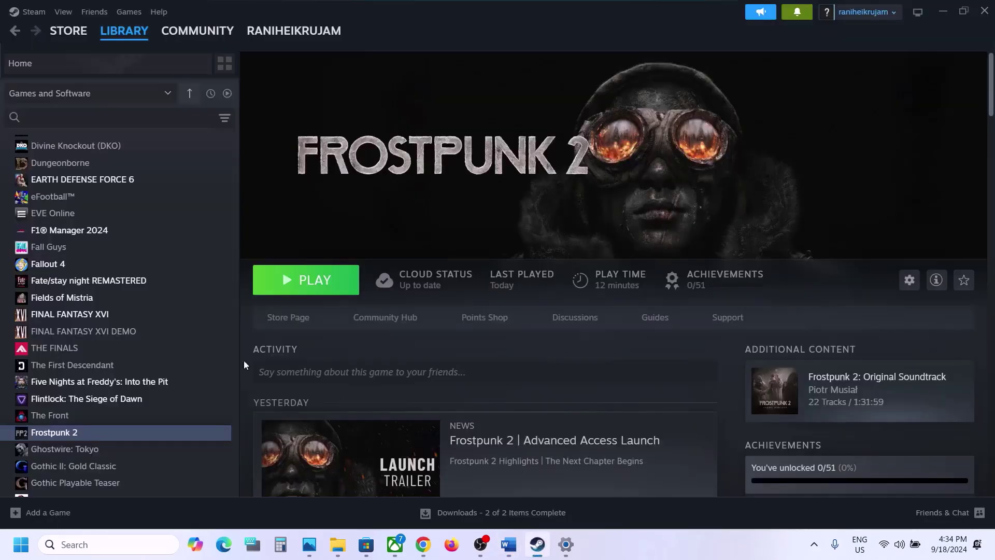
Open Frostpunk 2's options in the library, then return to the Word guide
{"action": "right_click", "coordinate": [90, 434]}
{"action": "mouse_move", "coordinate": [121, 404]}
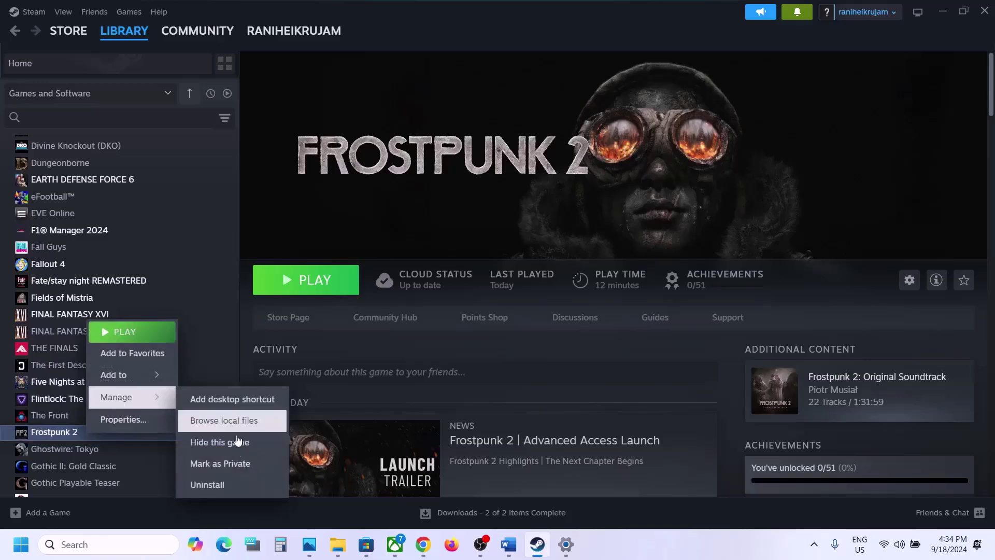
{"action": "left_click", "coordinate": [508, 544]}
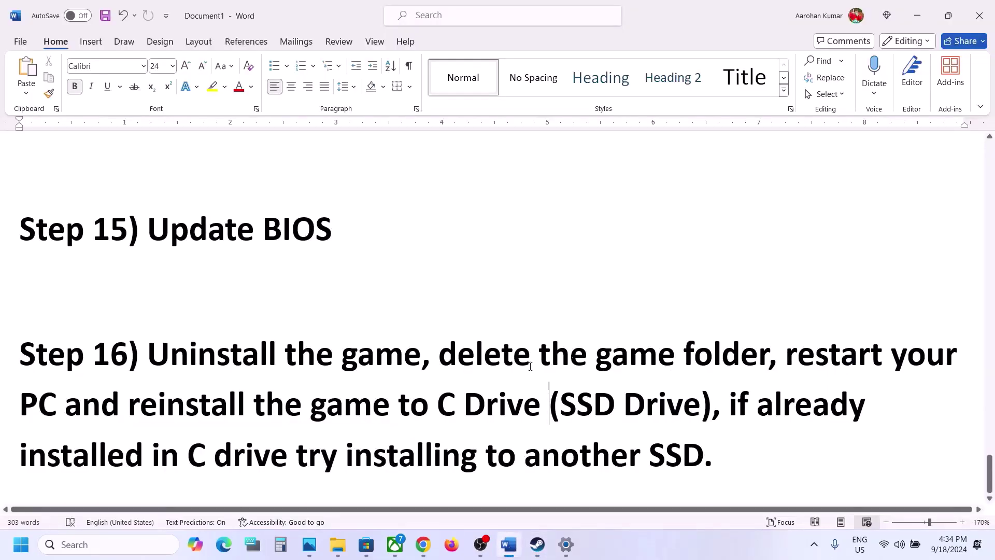
Highlight 'delete the game folder' and 'C Drive (SSD Drive)' in Step 16, then switch to Steam
{"action": "left_click_drag", "start_coordinate": [439, 358], "coordinate": [511, 413]}
{"action": "left_click", "coordinate": [508, 410]}
{"action": "left_click_drag", "start_coordinate": [441, 407], "coordinate": [533, 412]}
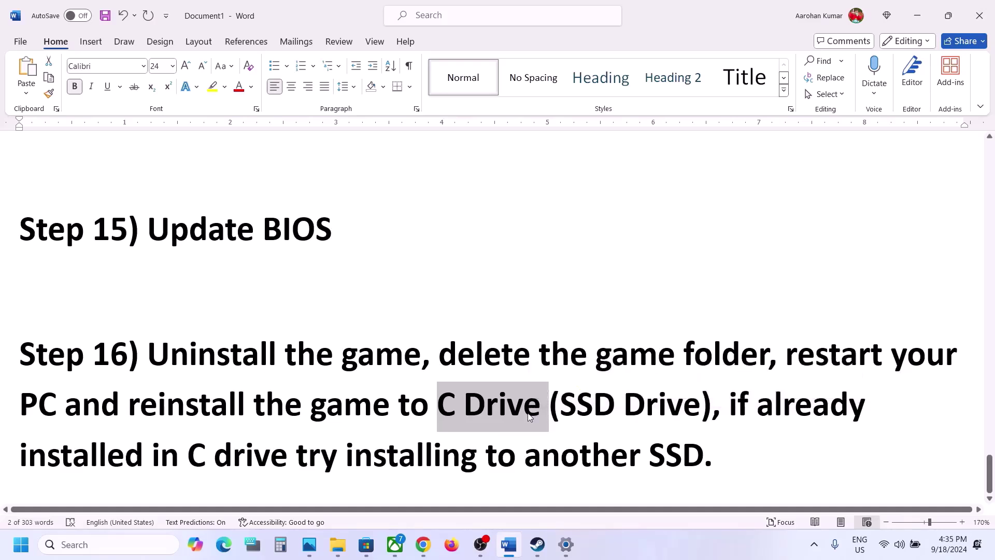
{"action": "left_click", "coordinate": [523, 410]}
{"action": "left_click_drag", "start_coordinate": [443, 404], "coordinate": [672, 465]}
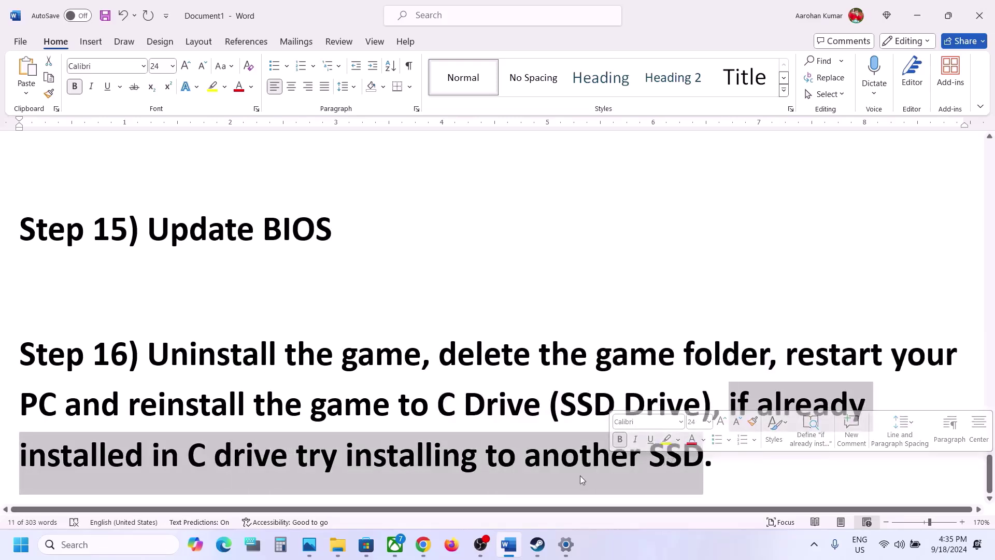
{"action": "left_click", "coordinate": [536, 554]}
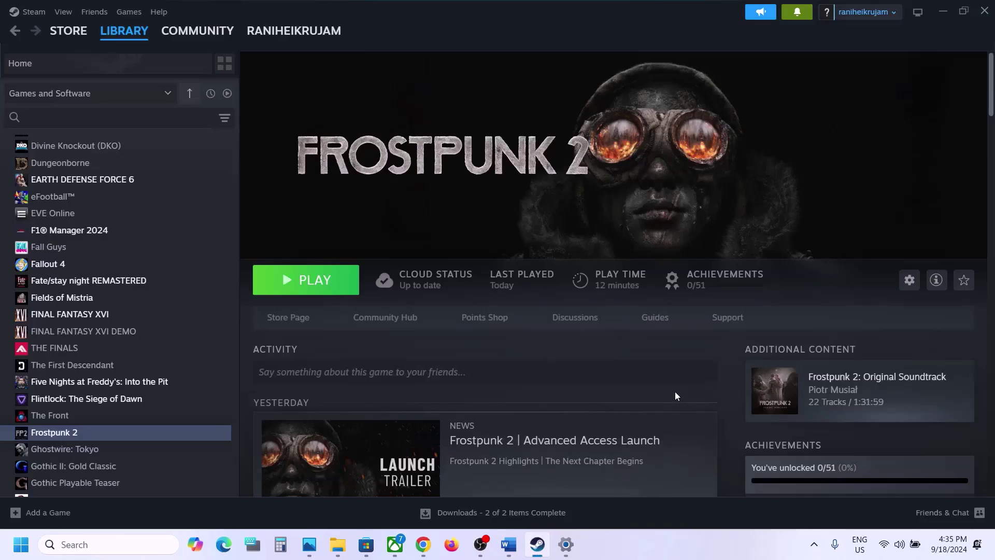